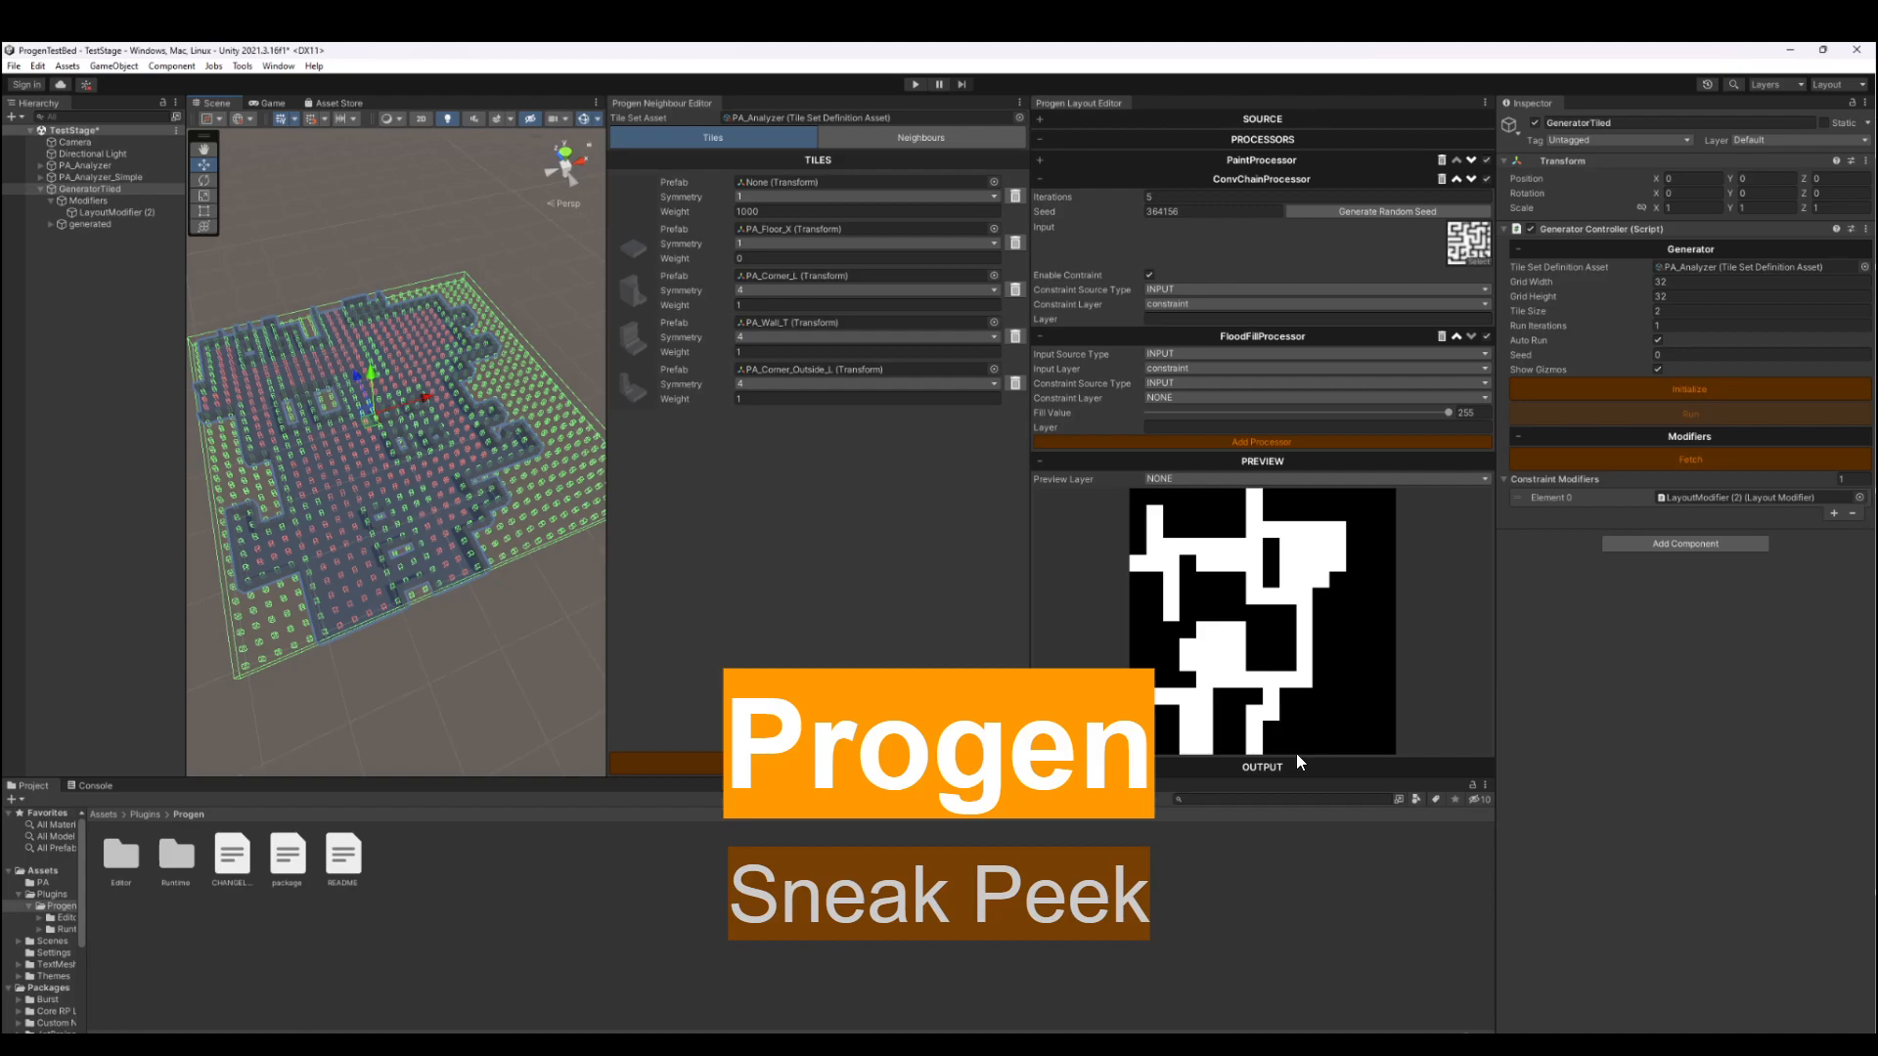
- Leave the slideshow, switch to the Unity project, and review the neighbour rules of the PA_Analyzer tile set, including the PA_Wall_T tile
{"action": "key", "text": "Escape"}
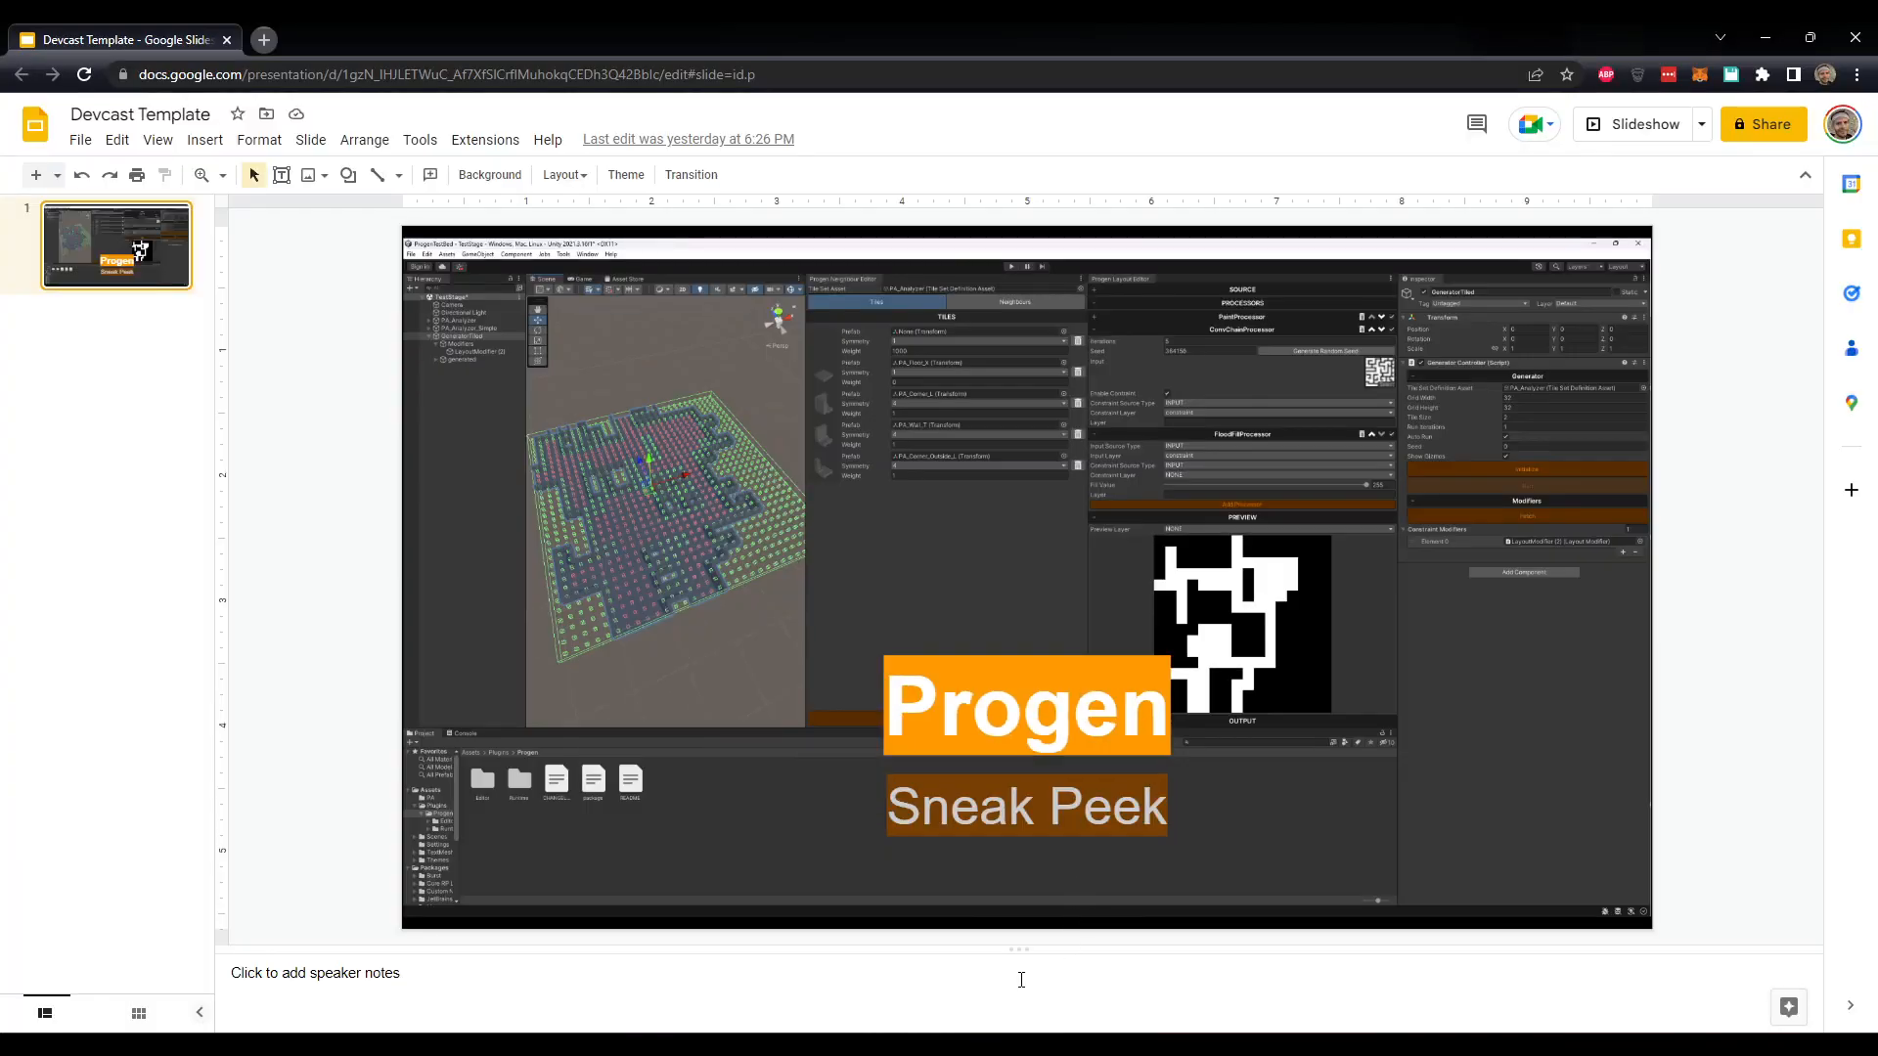
{"action": "key", "text": "alt+Tab"}
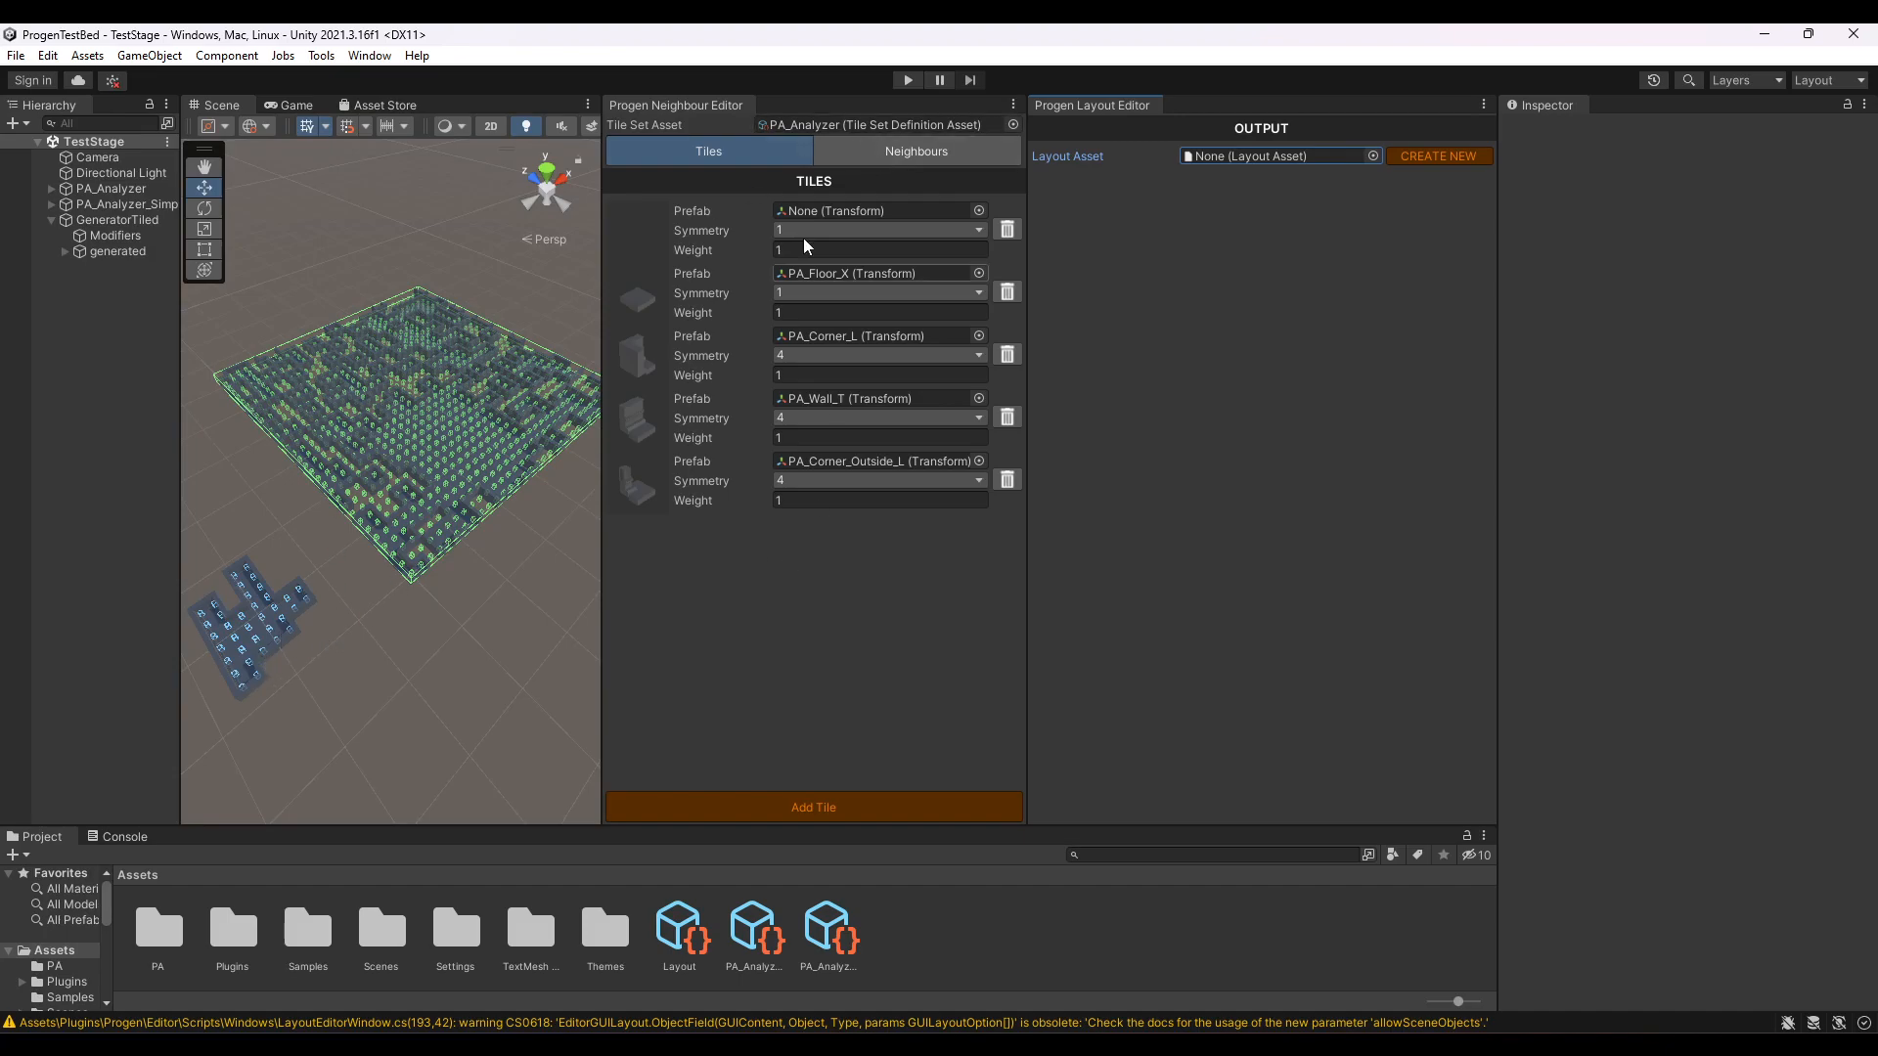
{"action": "left_click", "coordinate": [877, 158]}
{"action": "left_click", "coordinate": [716, 157]}
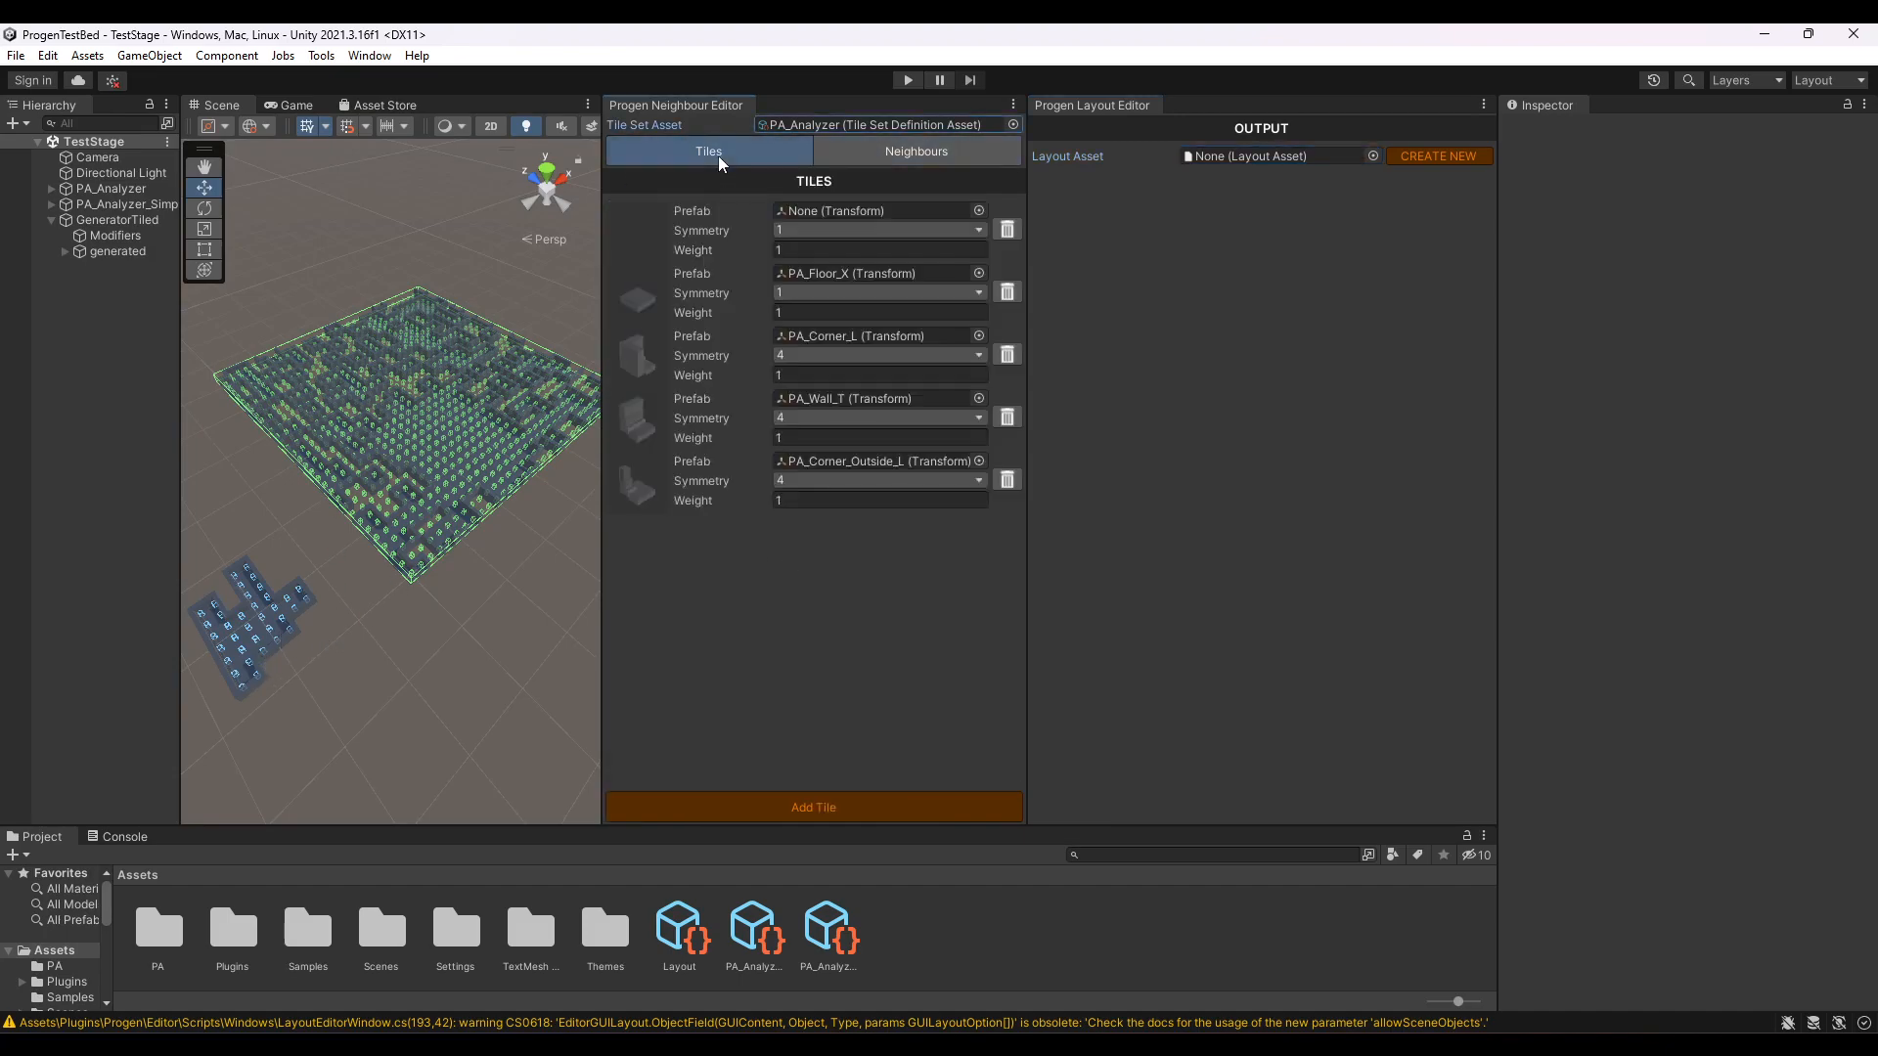
{"action": "left_click", "coordinate": [897, 158]}
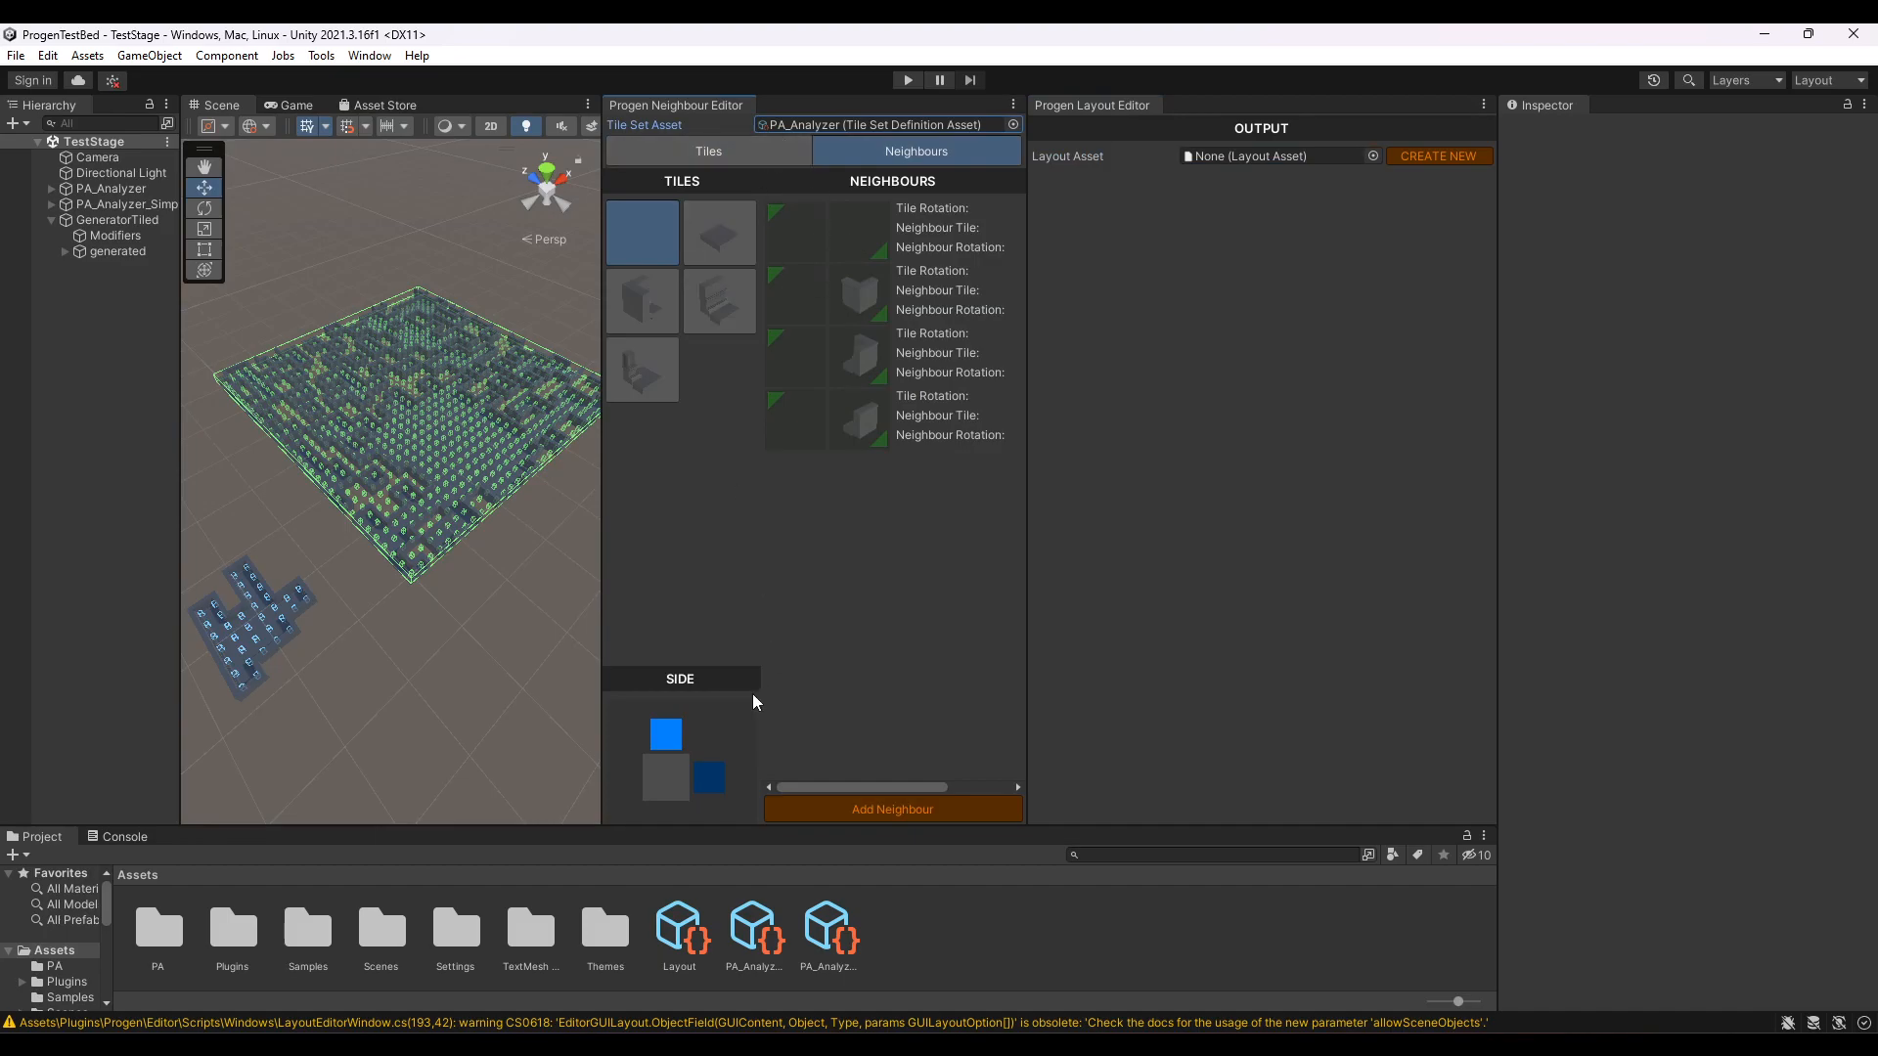
{"action": "left_click", "coordinate": [719, 300]}
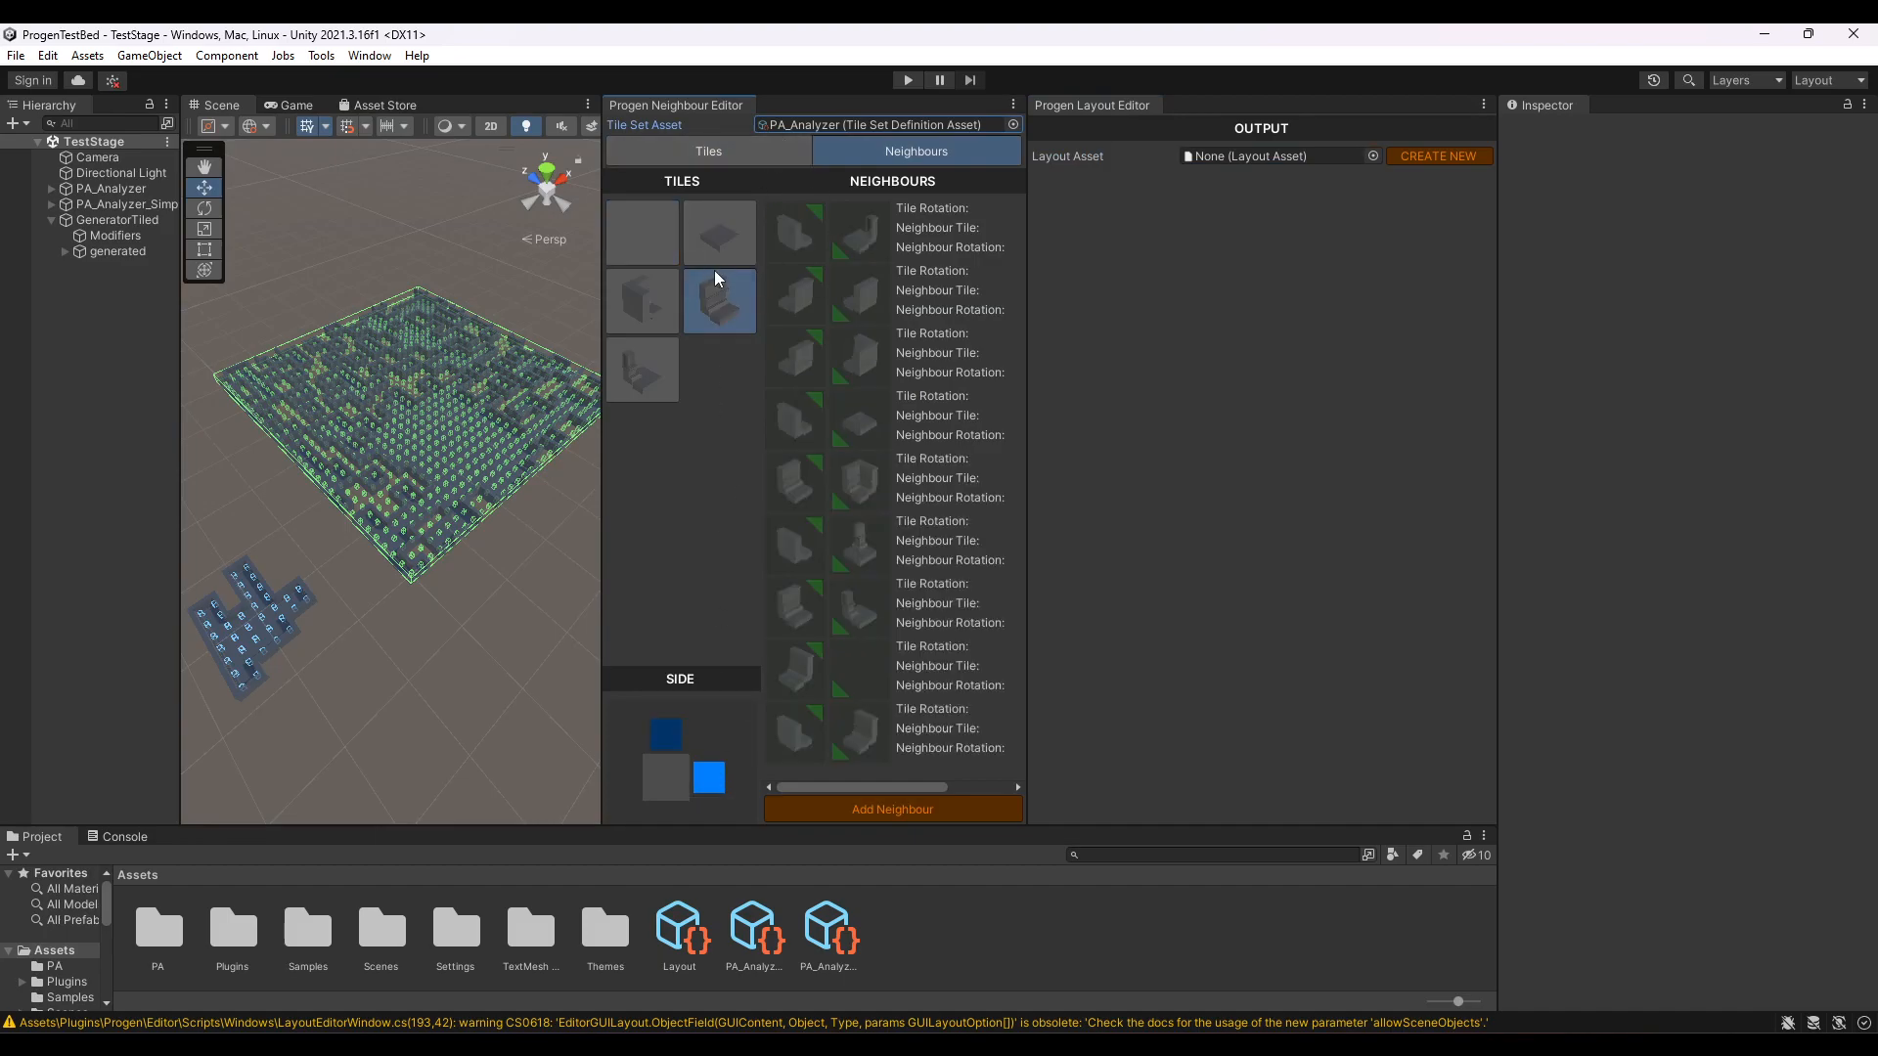
{"action": "left_click", "coordinate": [719, 151]}
- Turn off Show Gizmos on the GeneratorTiled object and reinitialize its generator to rebuild the tile map
{"action": "left_click", "coordinate": [118, 220]}
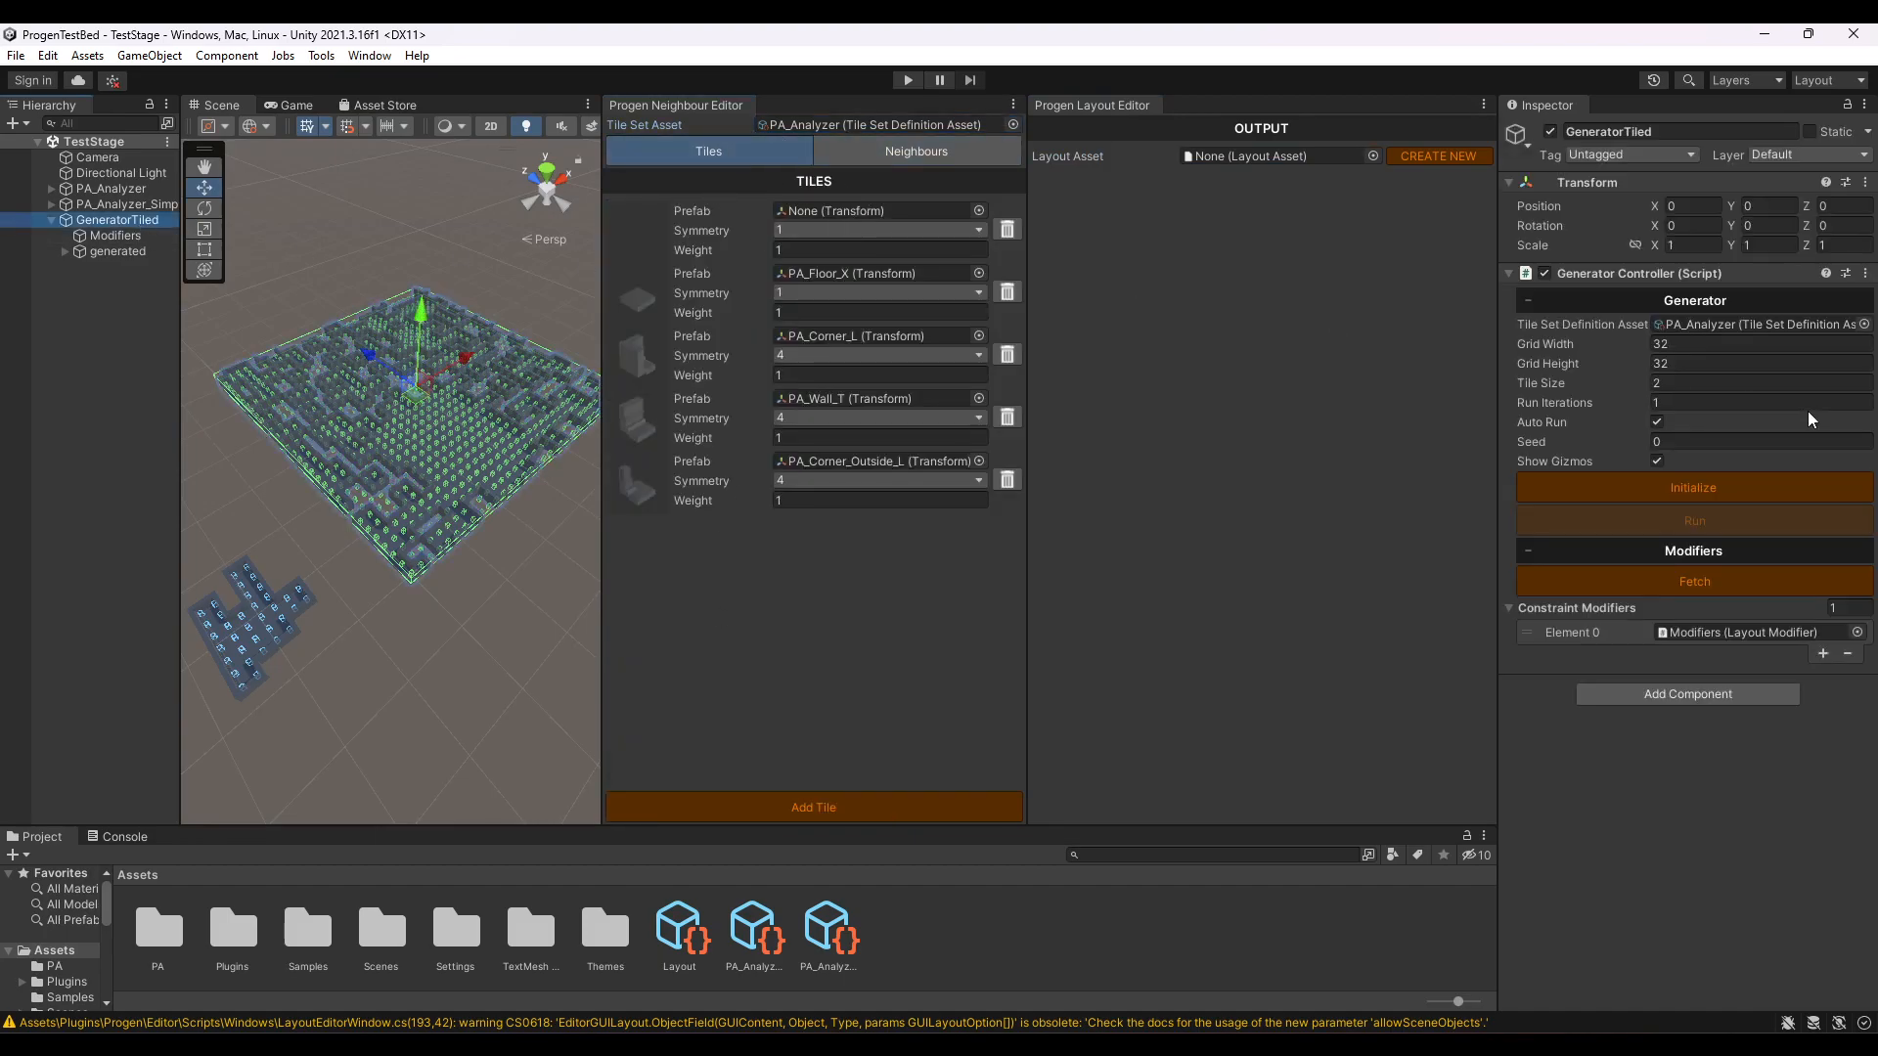
{"action": "left_click", "coordinate": [1681, 496]}
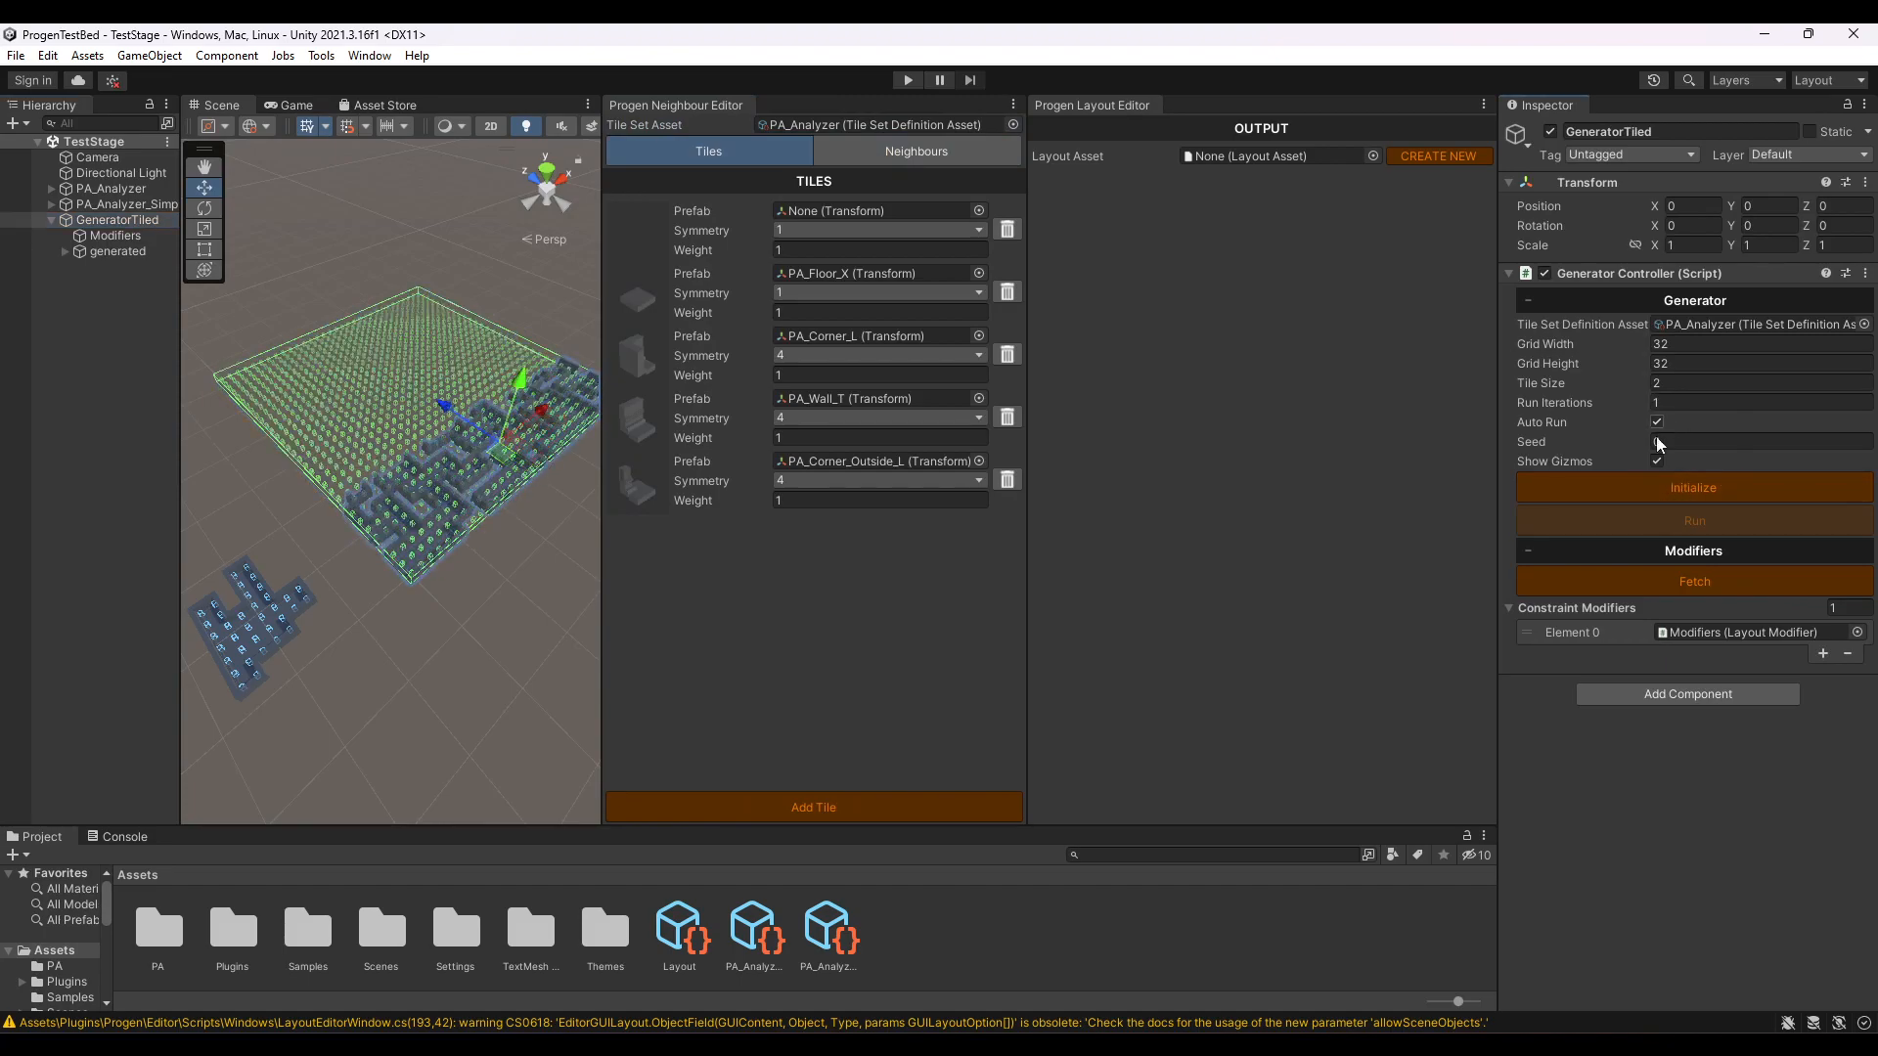
{"action": "left_click", "coordinate": [1657, 462]}
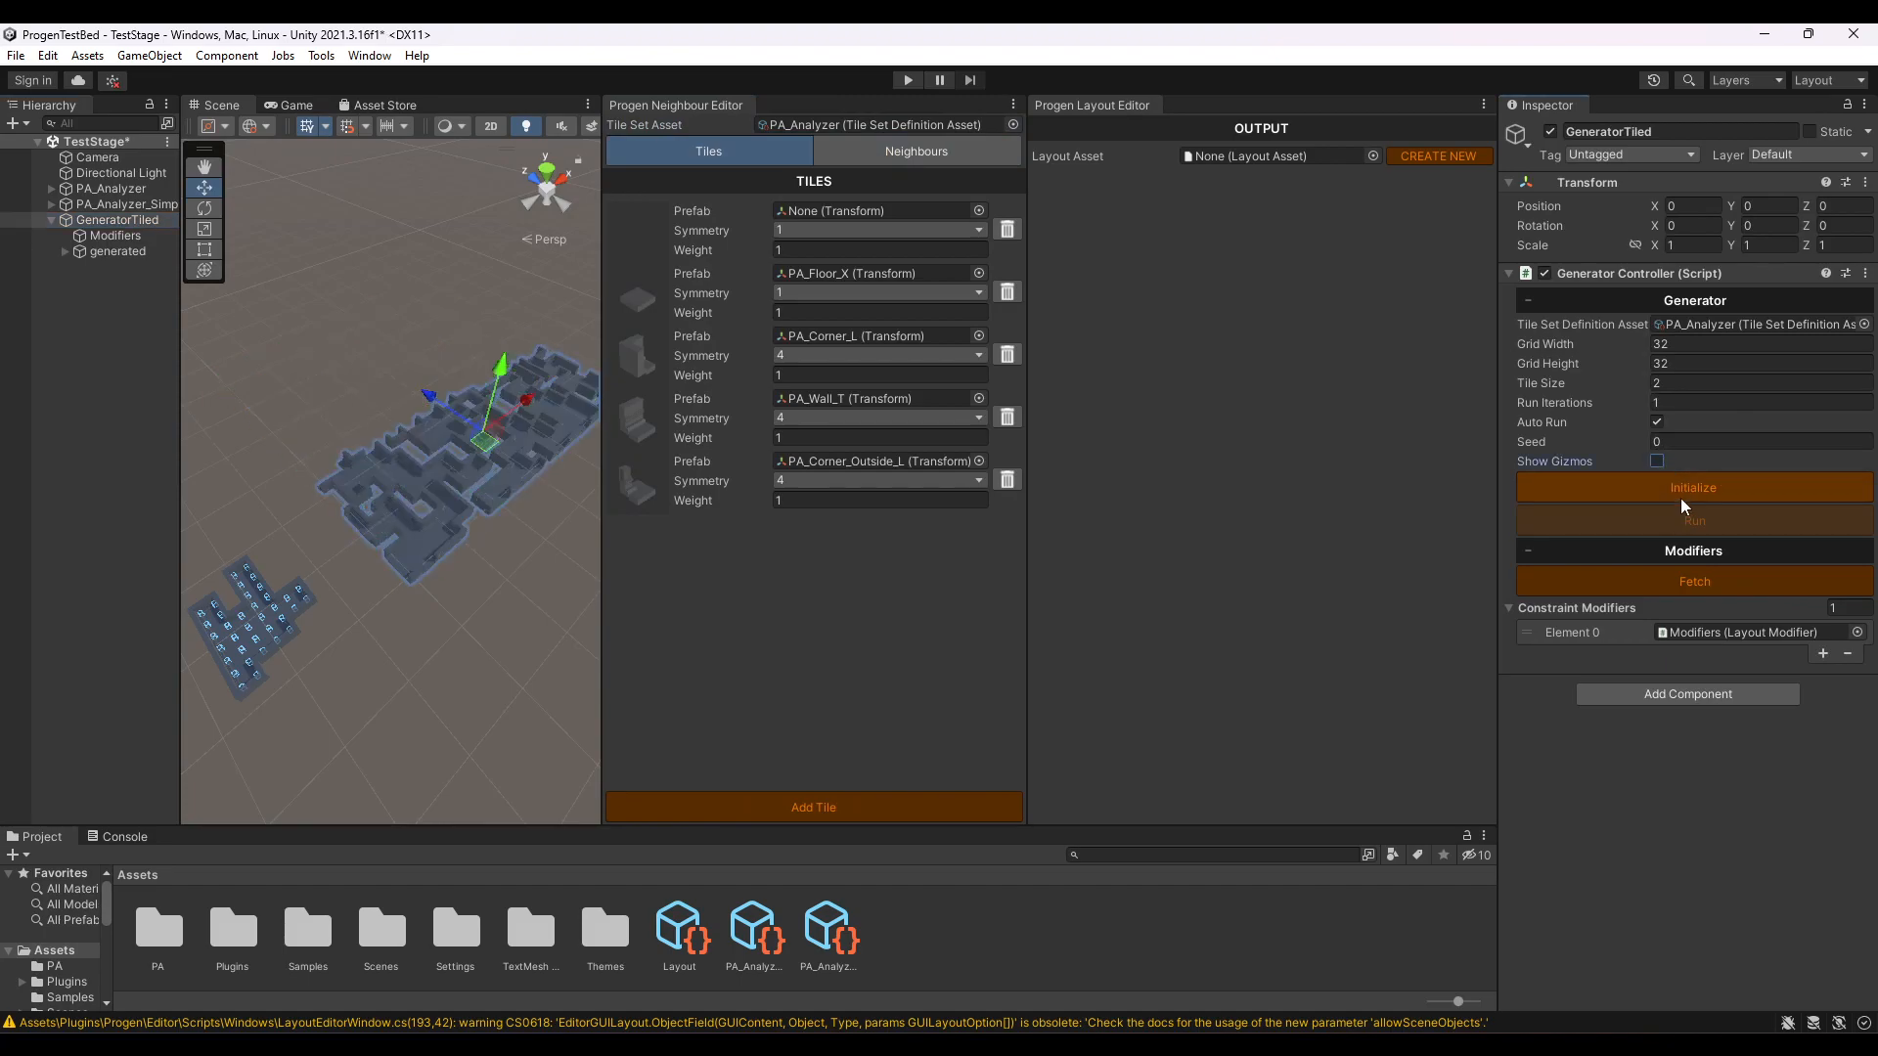
{"action": "left_click", "coordinate": [1682, 496]}
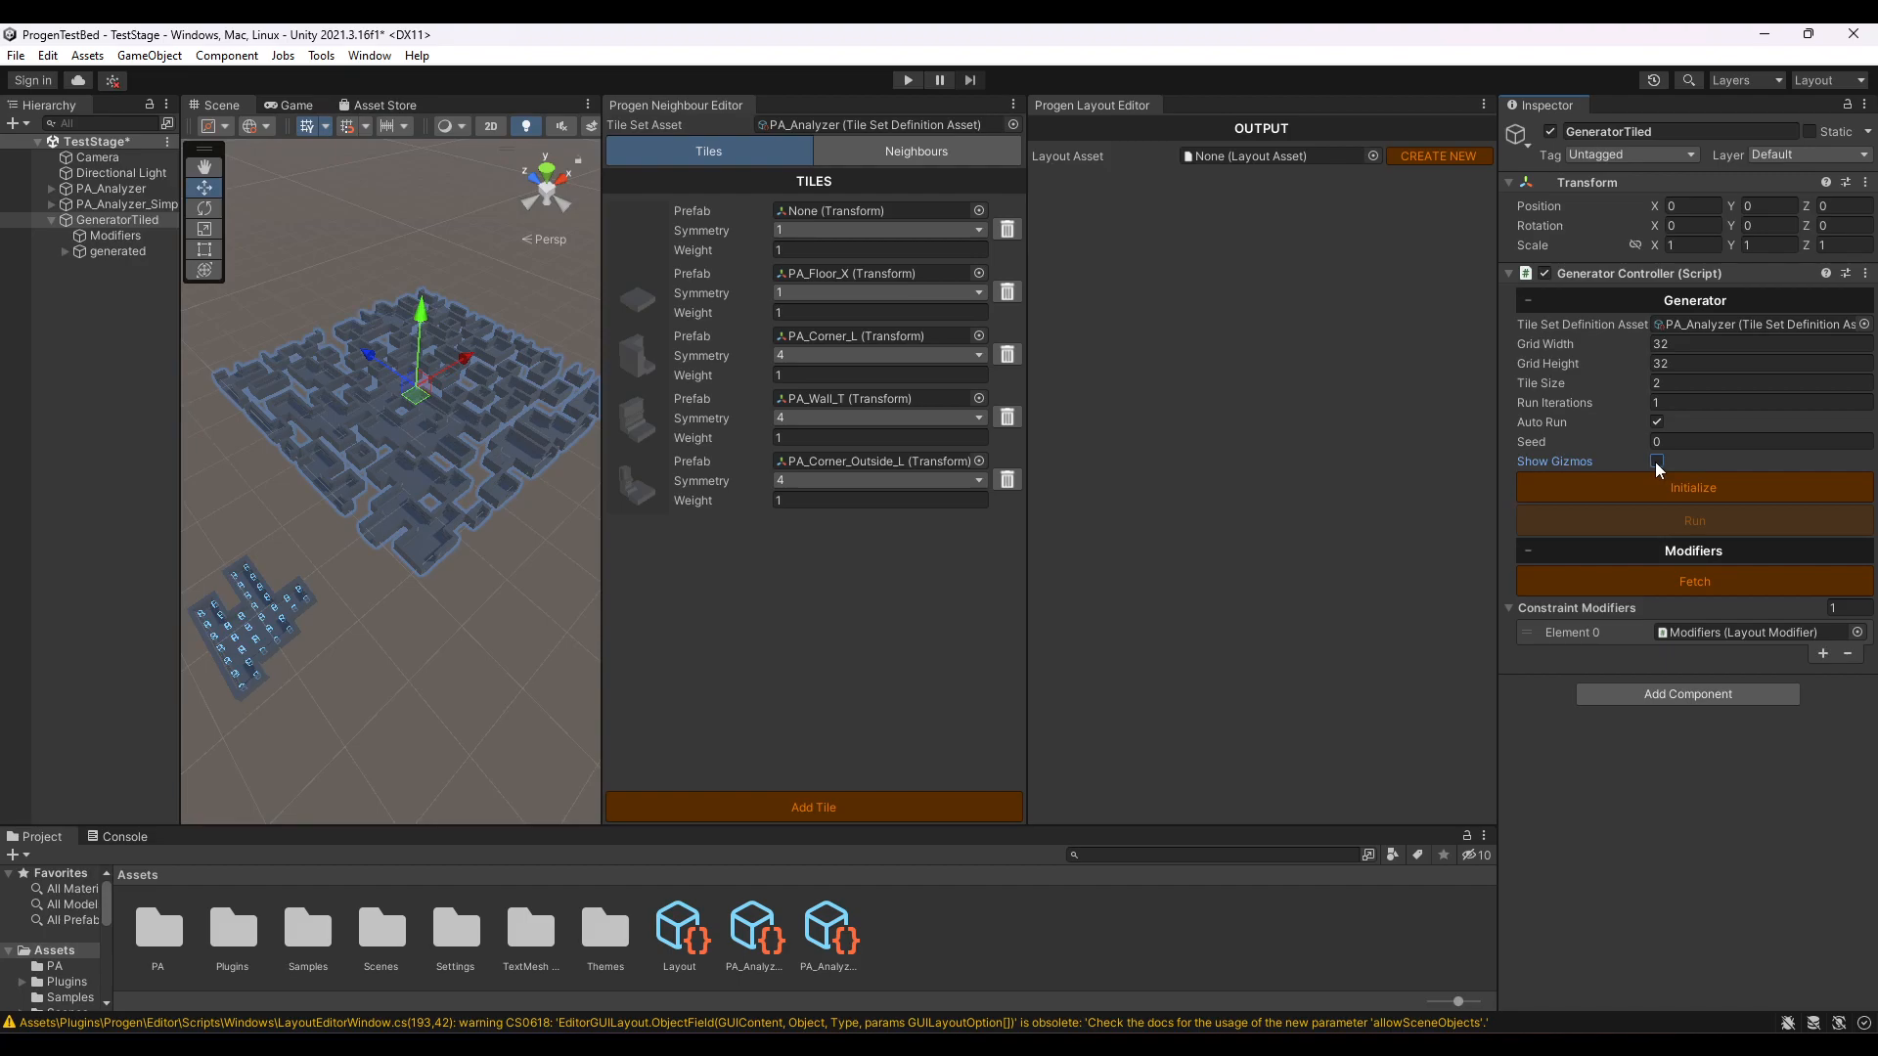
- Toggle the generator's gizmos on and off to compare both views of the generated map, leaving them hidden
{"action": "left_click", "coordinate": [1657, 462]}
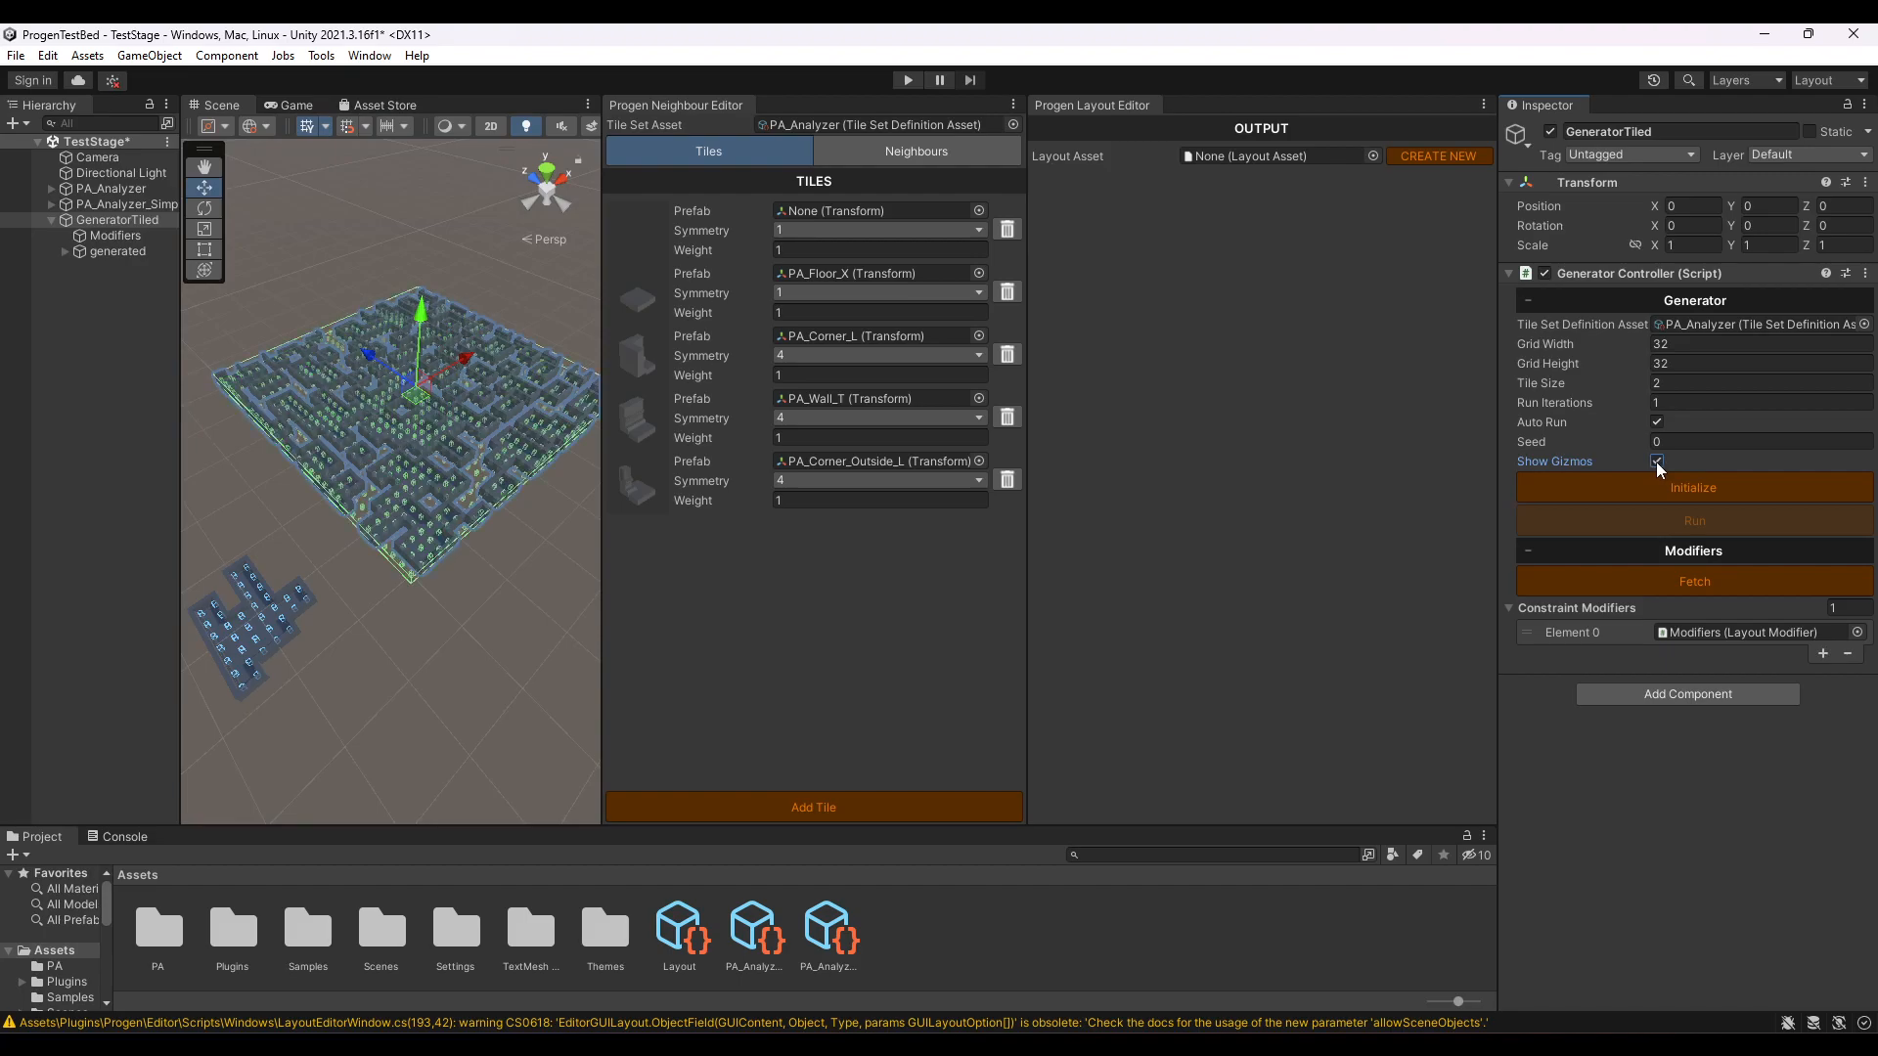
{"action": "left_click", "coordinate": [1657, 461]}
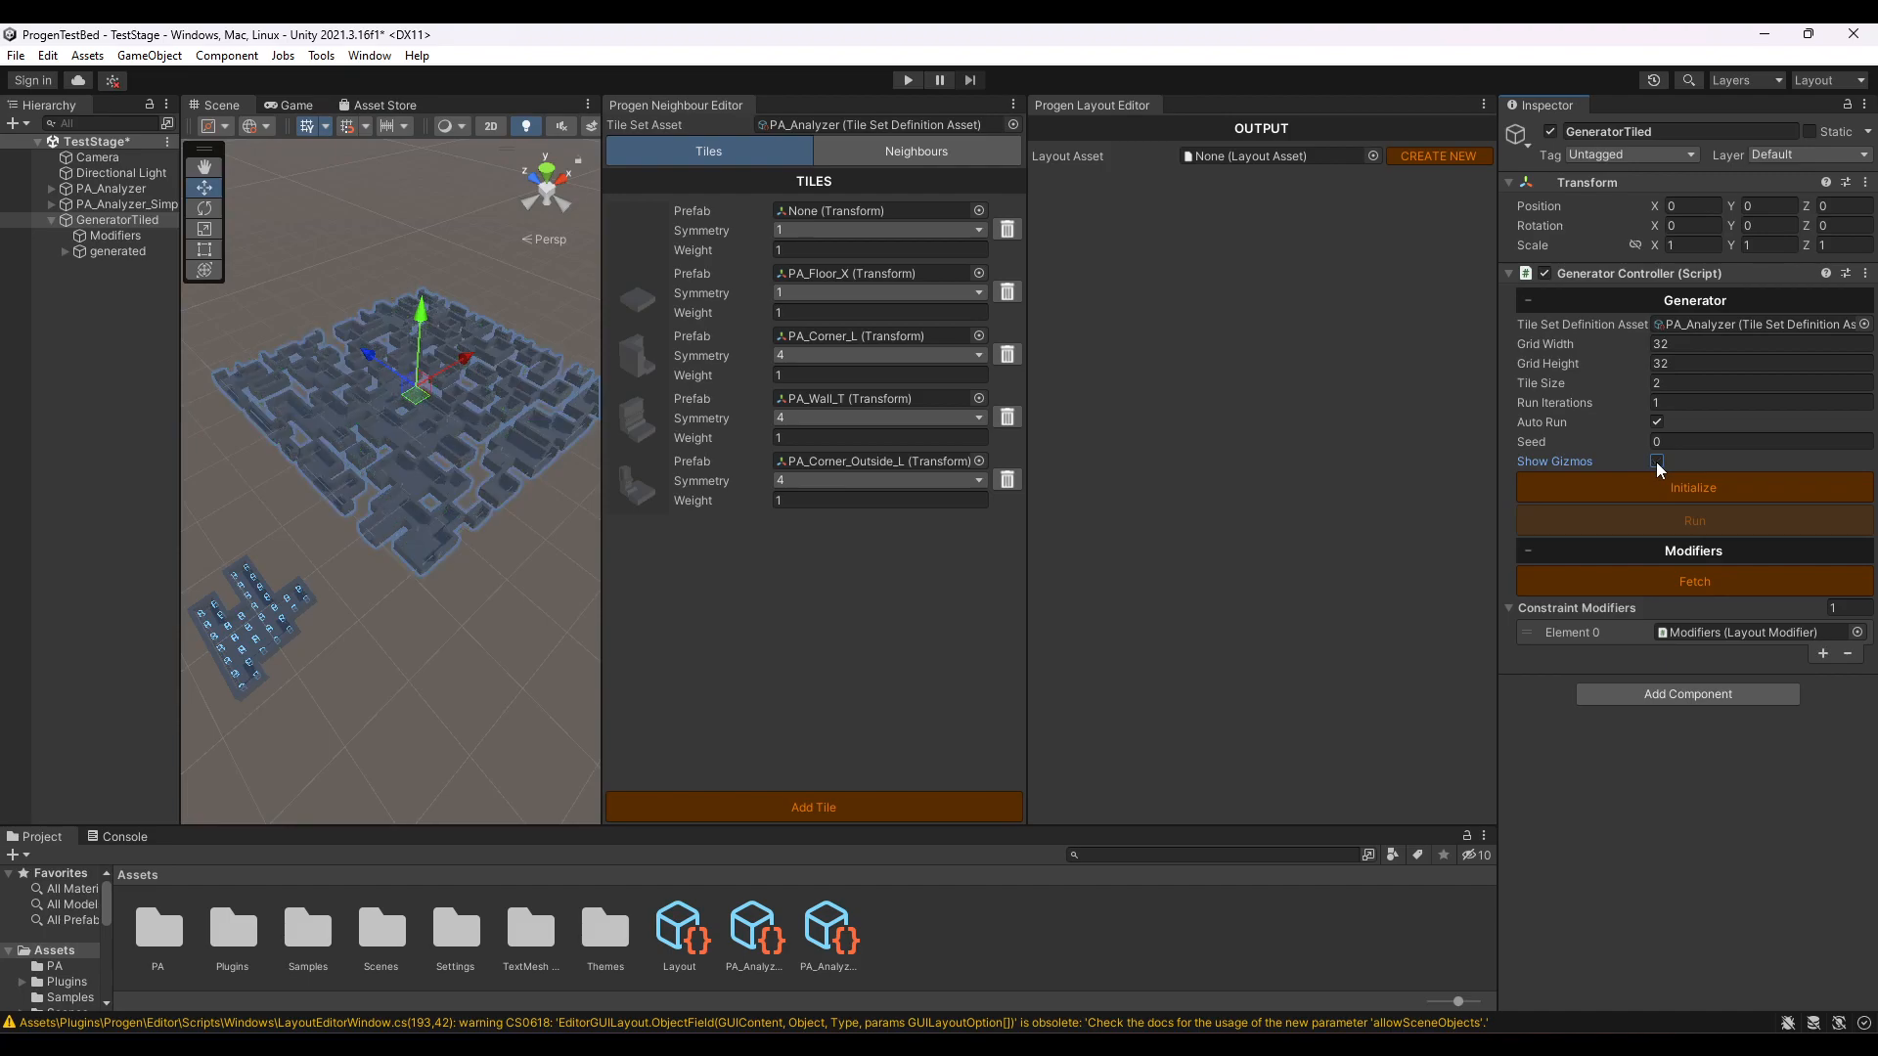
{"action": "left_click", "coordinate": [1657, 462]}
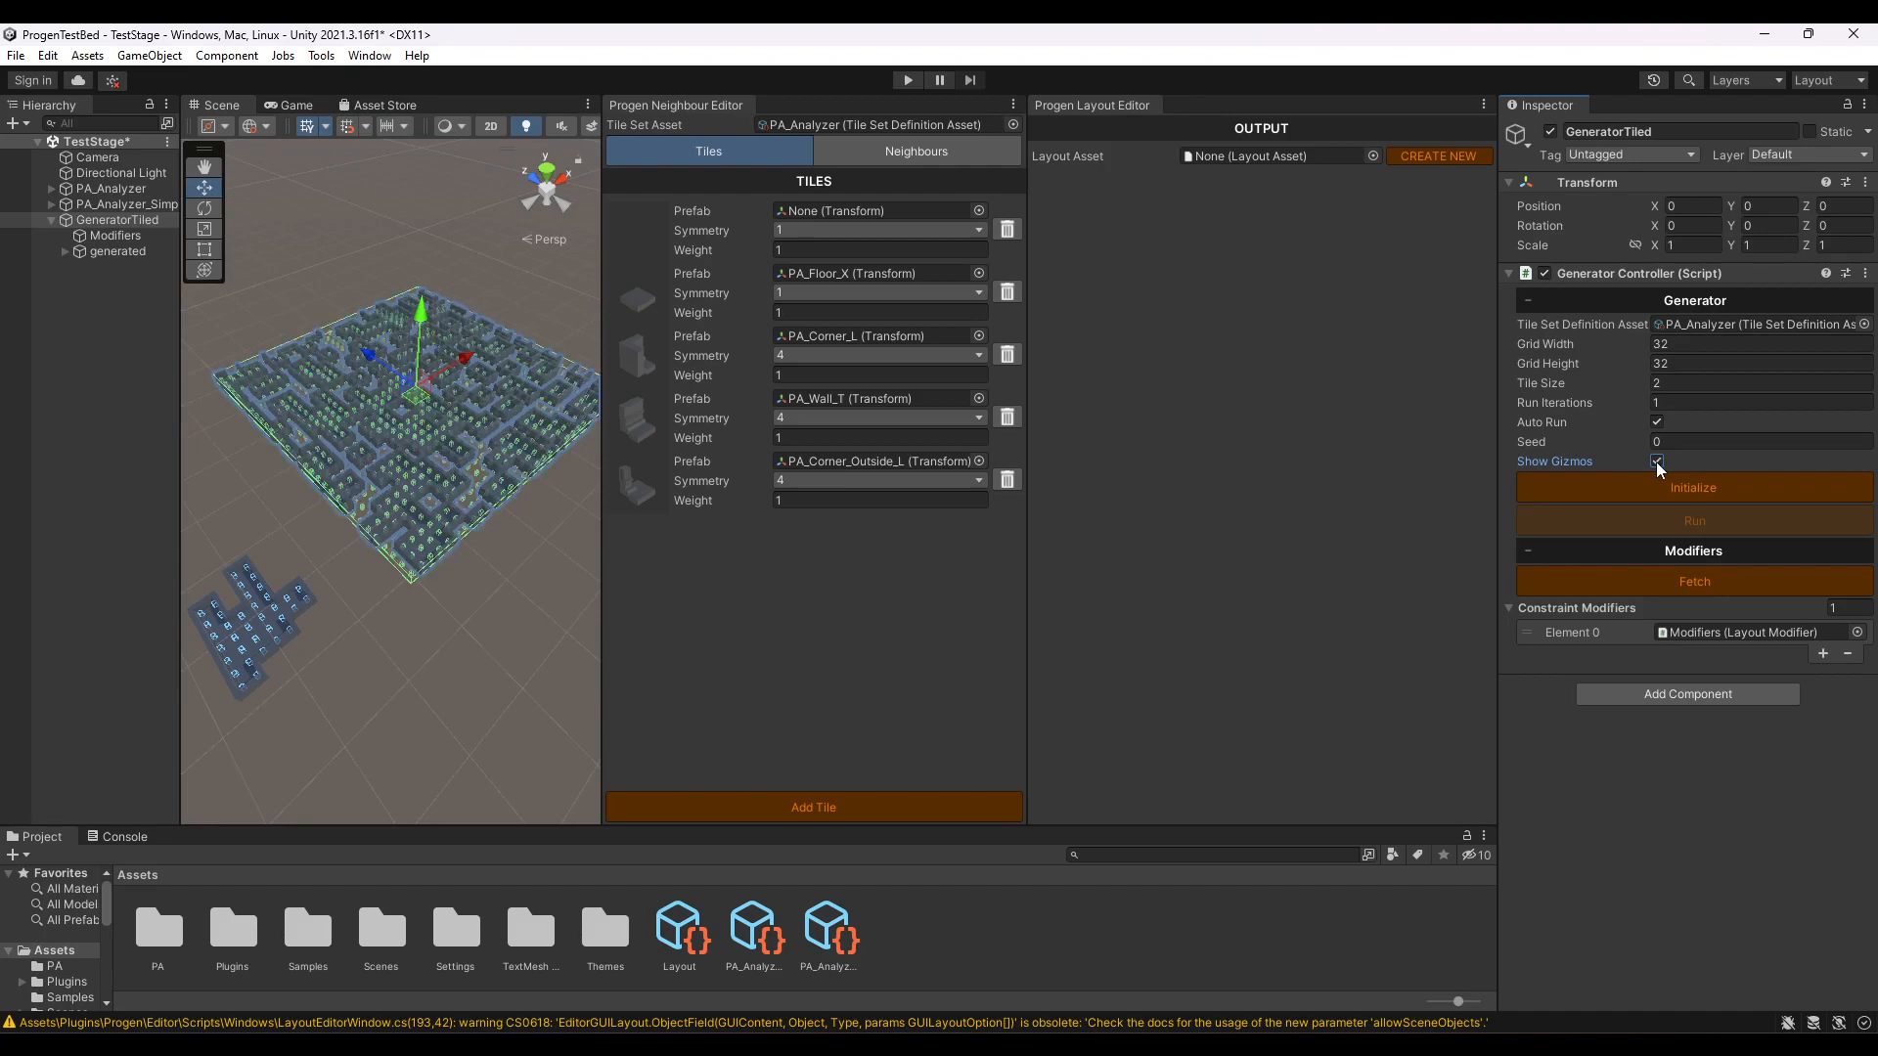
{"action": "left_click", "coordinate": [1657, 461]}
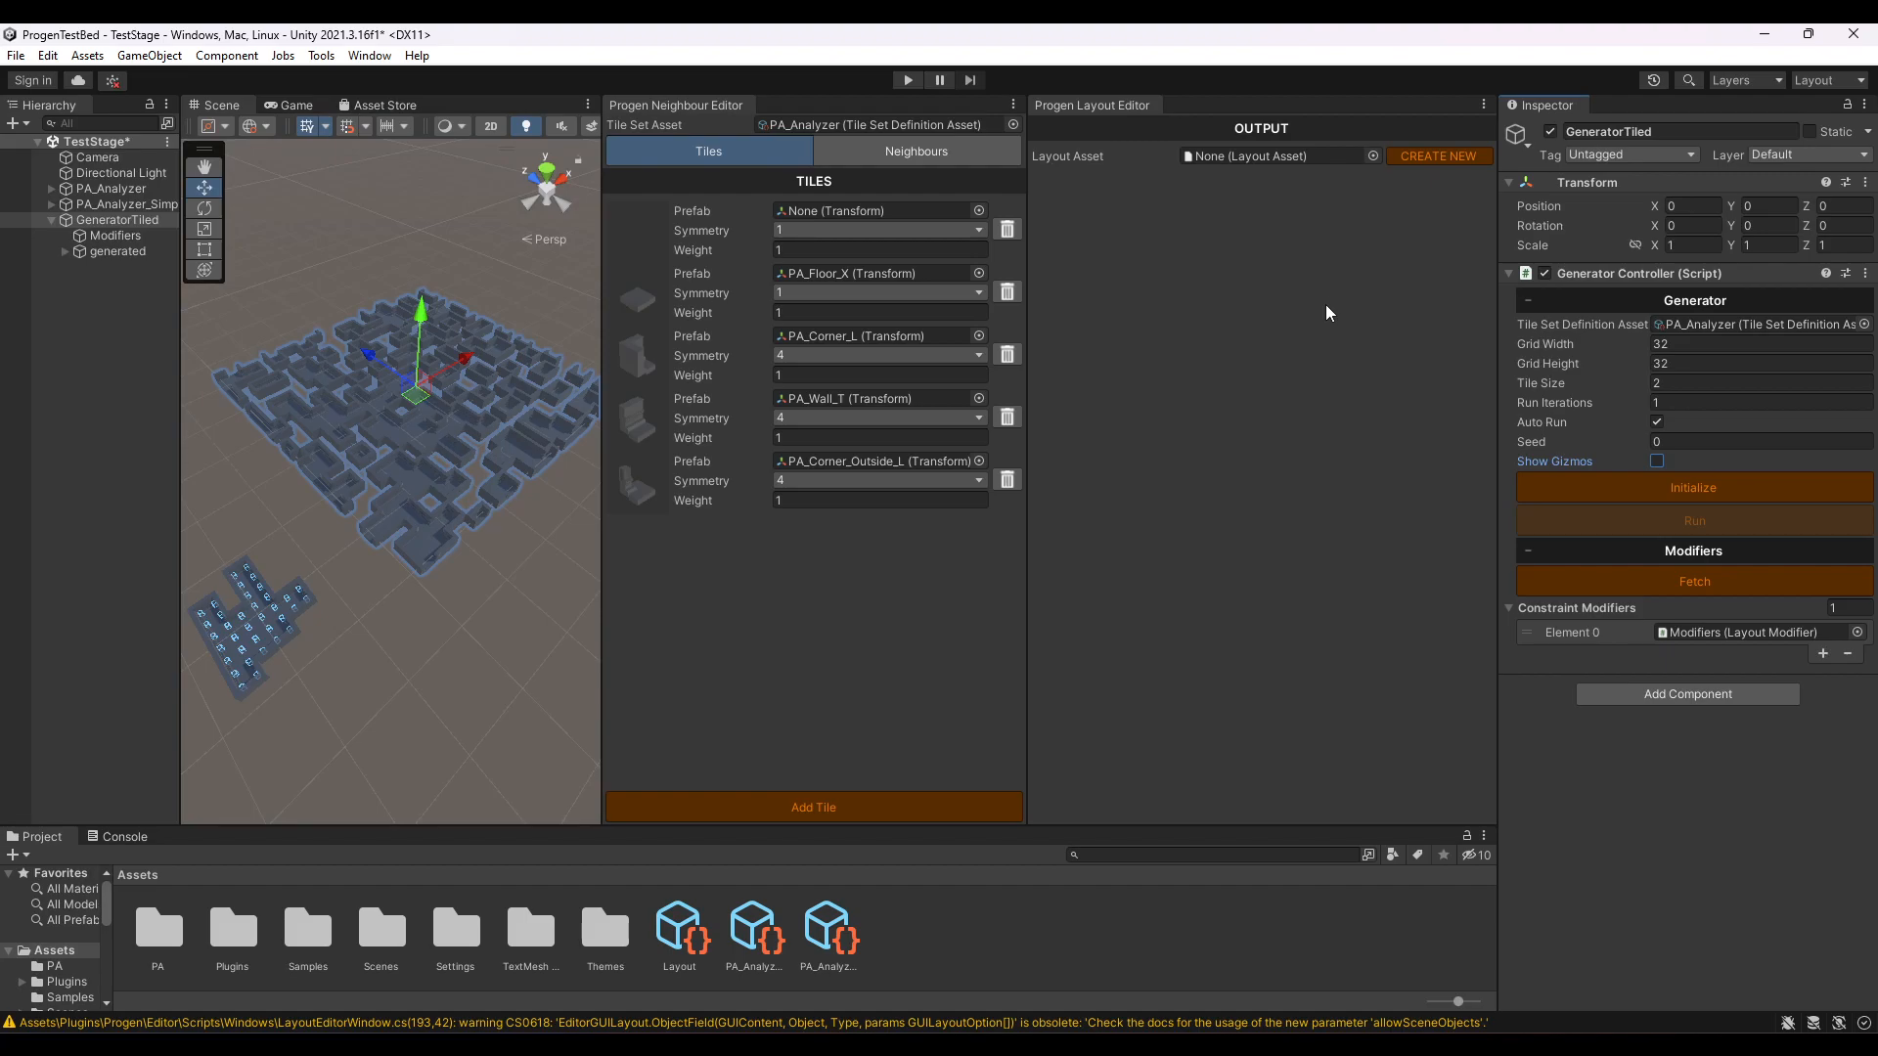
- Create a new layout asset named Devcast in the project's Assets folder
{"action": "left_click", "coordinate": [1436, 156]}
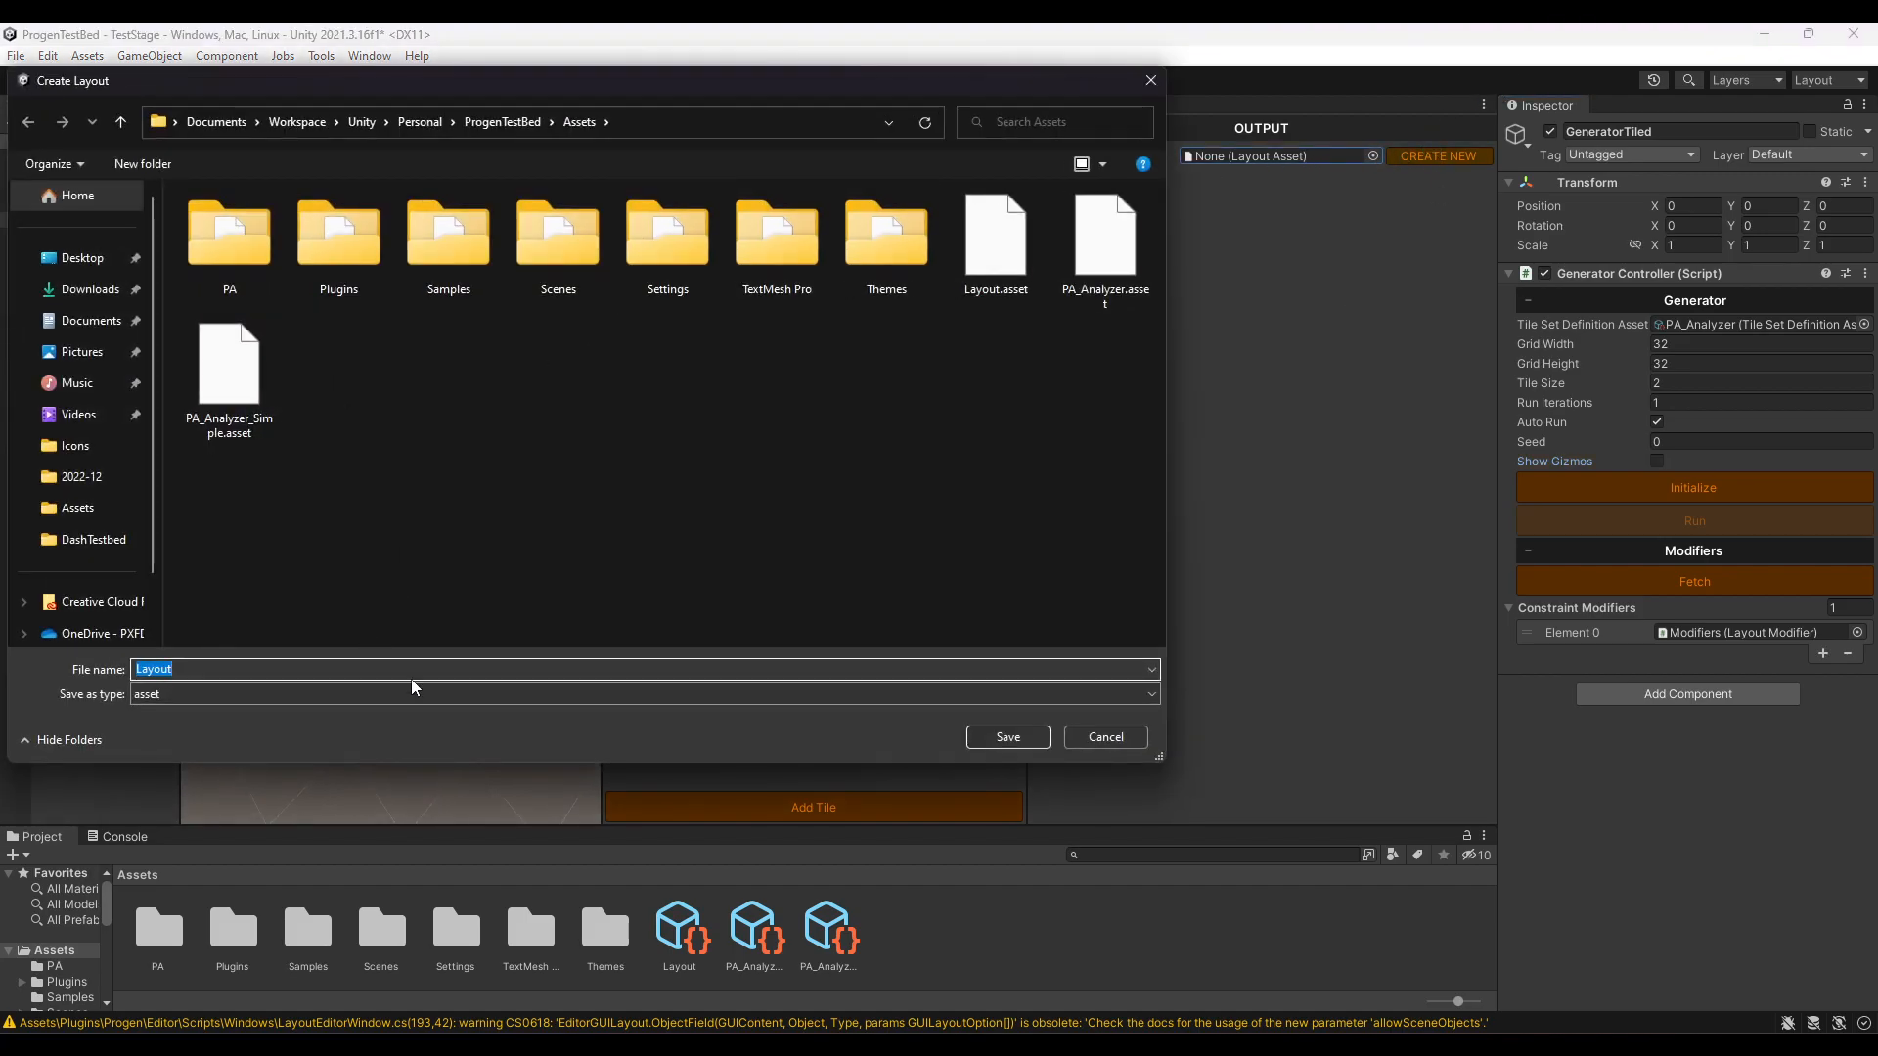
{"action": "type", "text": "Devcast"}
{"action": "key", "text": "Return"}
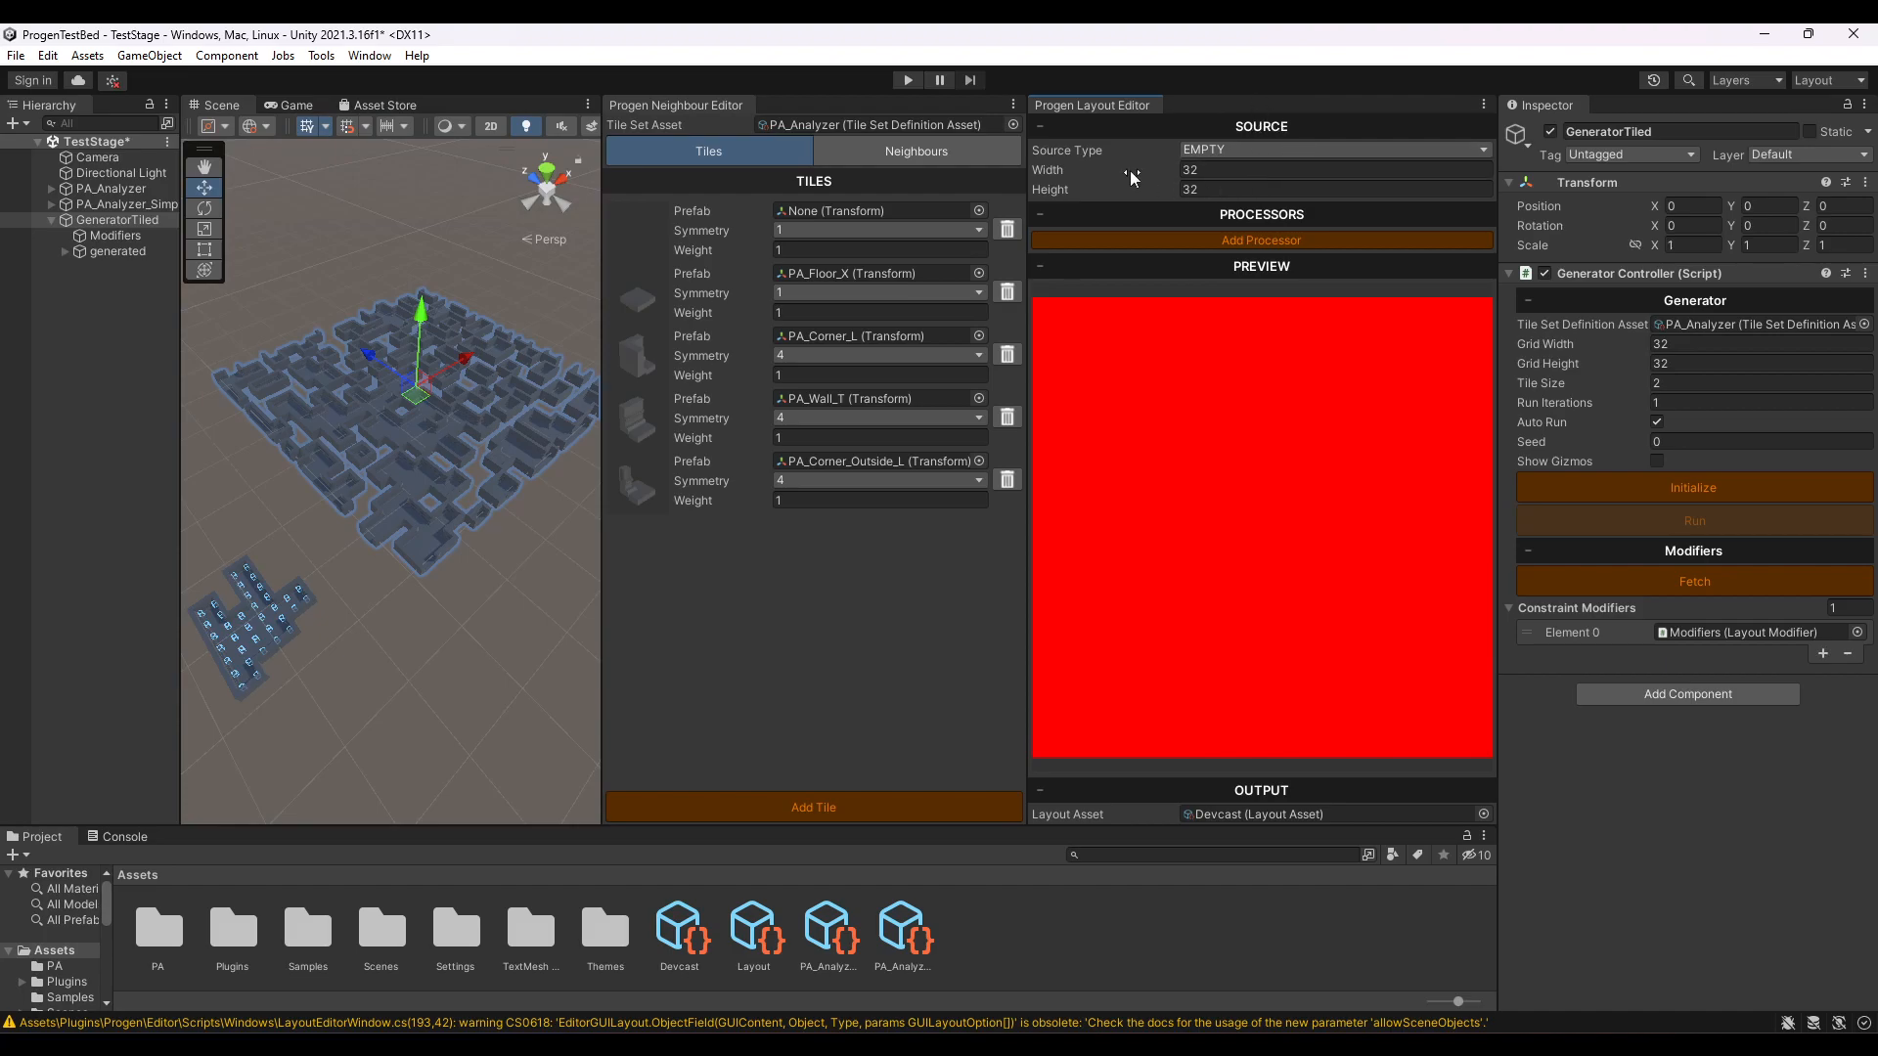
- Check the layout's source type options, keeping EMPTY, and collapse the Output section
{"action": "left_click", "coordinate": [1259, 151]}
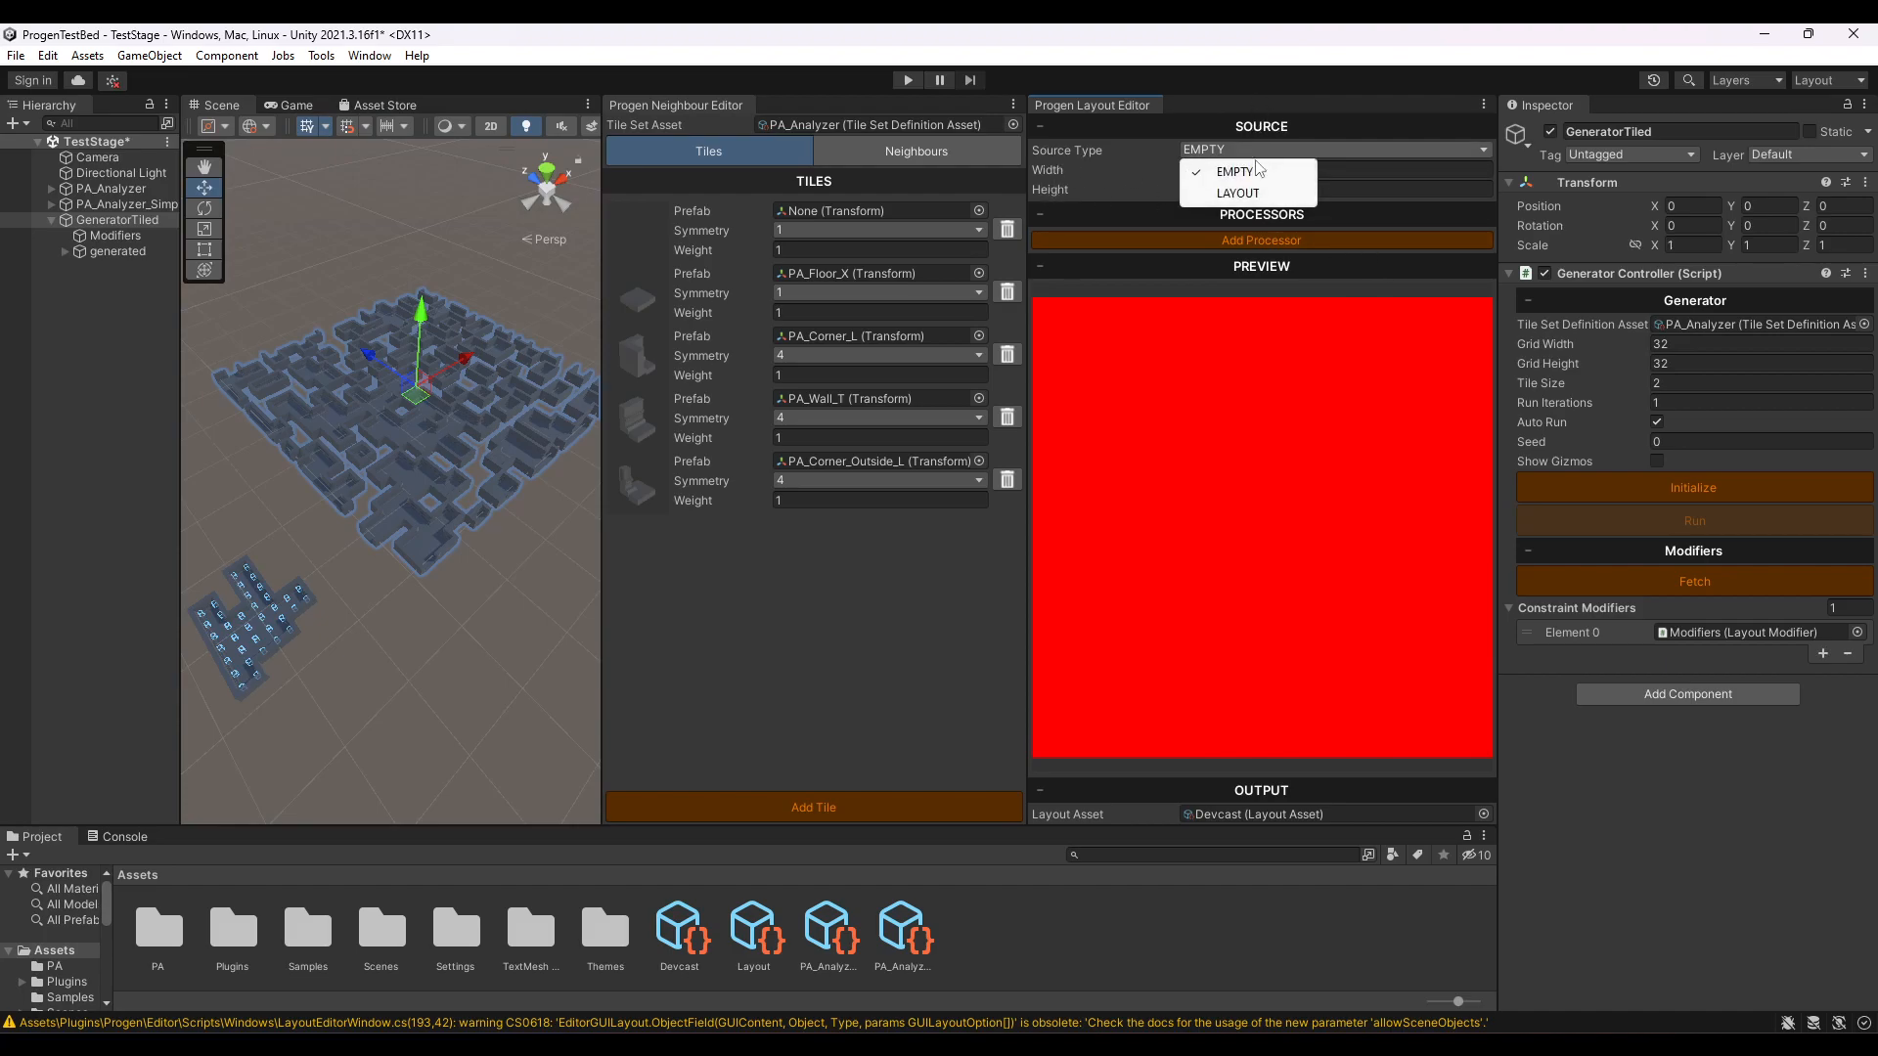
{"action": "left_click", "coordinate": [1253, 111]}
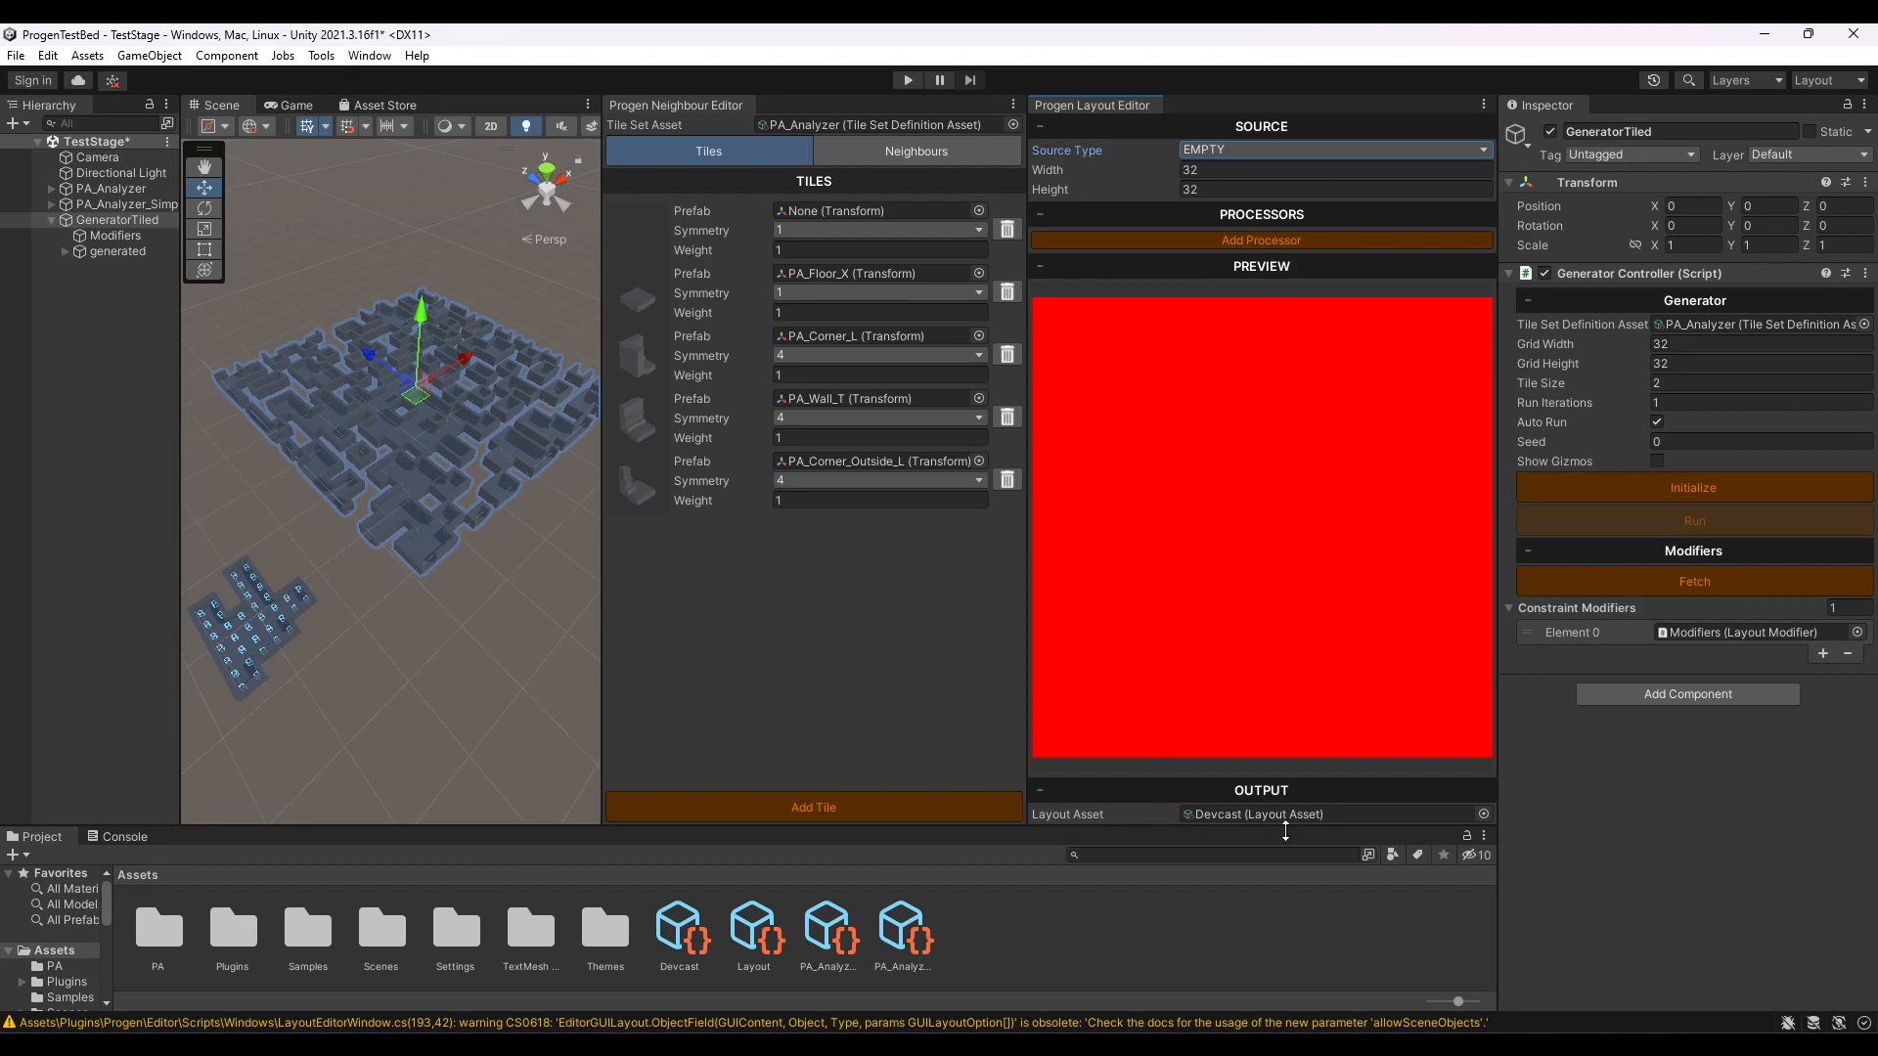
{"action": "left_click", "coordinate": [1039, 790]}
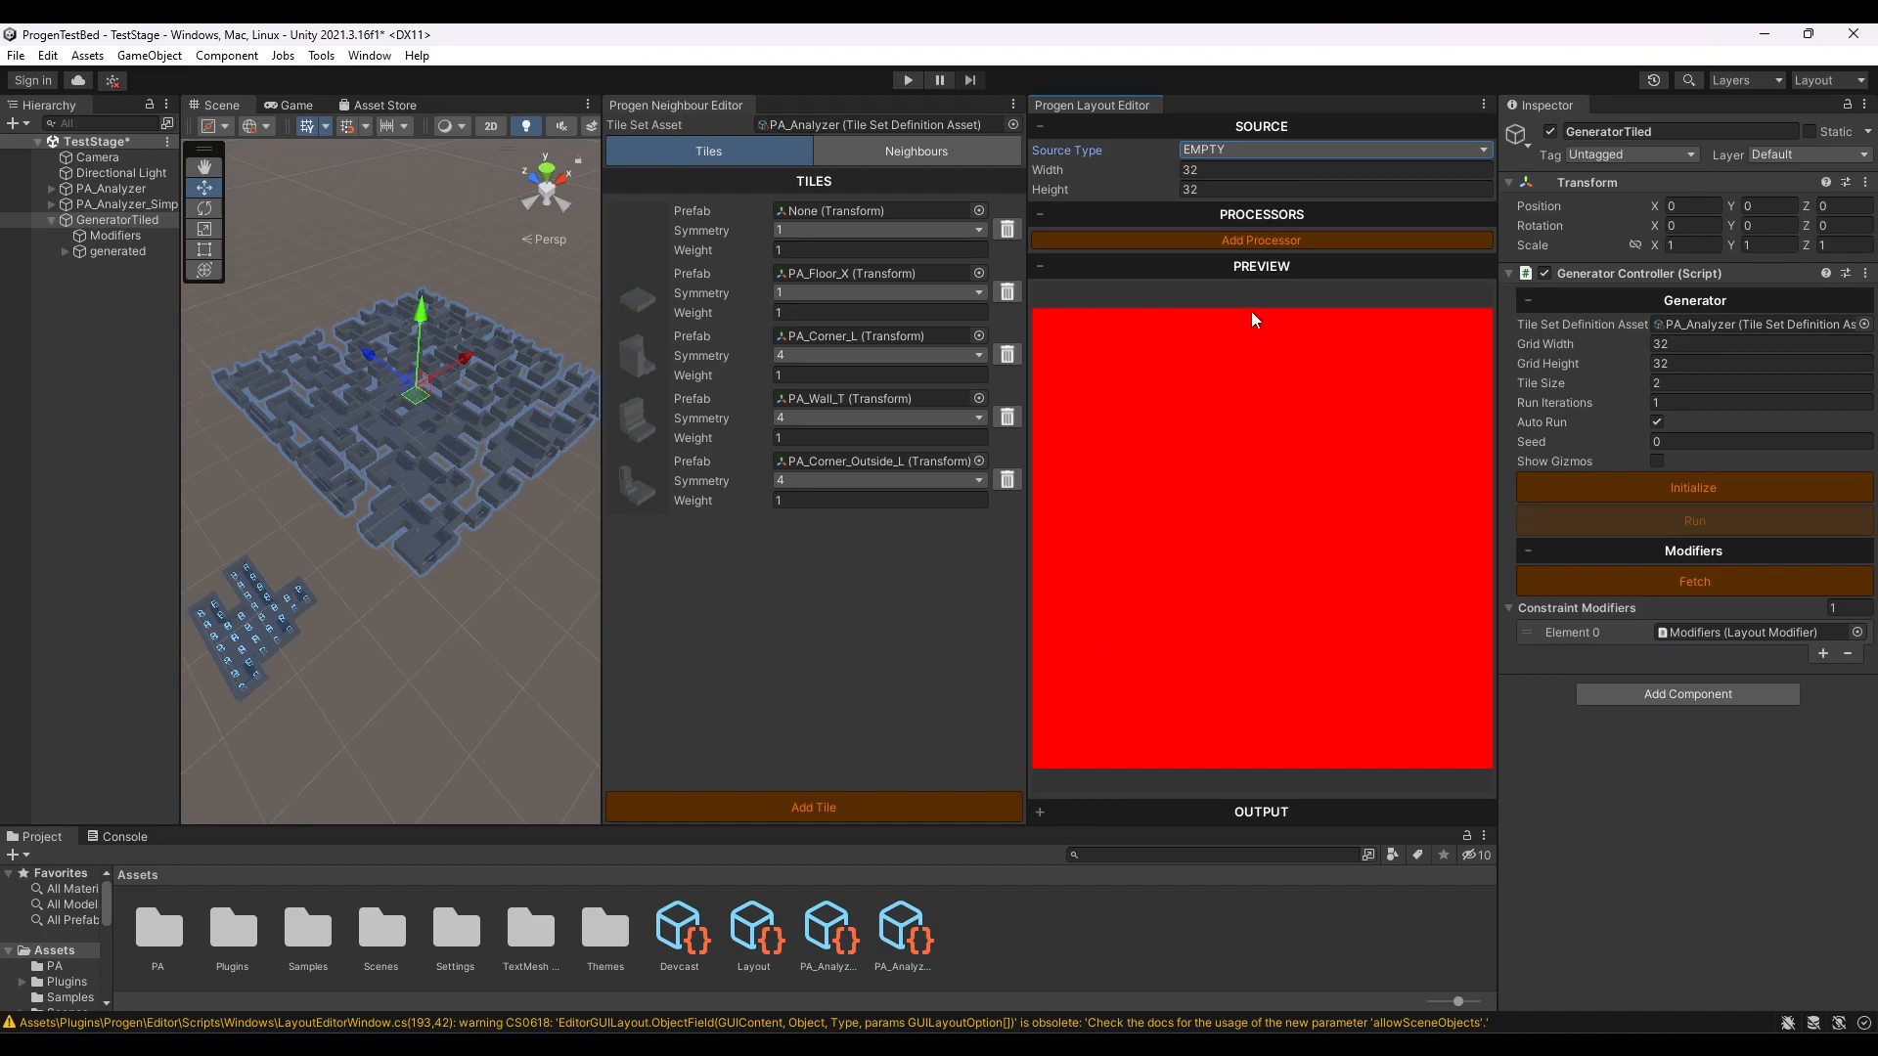
- Add a ConvChainProcessor to the Devcast layout and assign the cave texture as its input
{"action": "left_click", "coordinate": [1259, 242]}
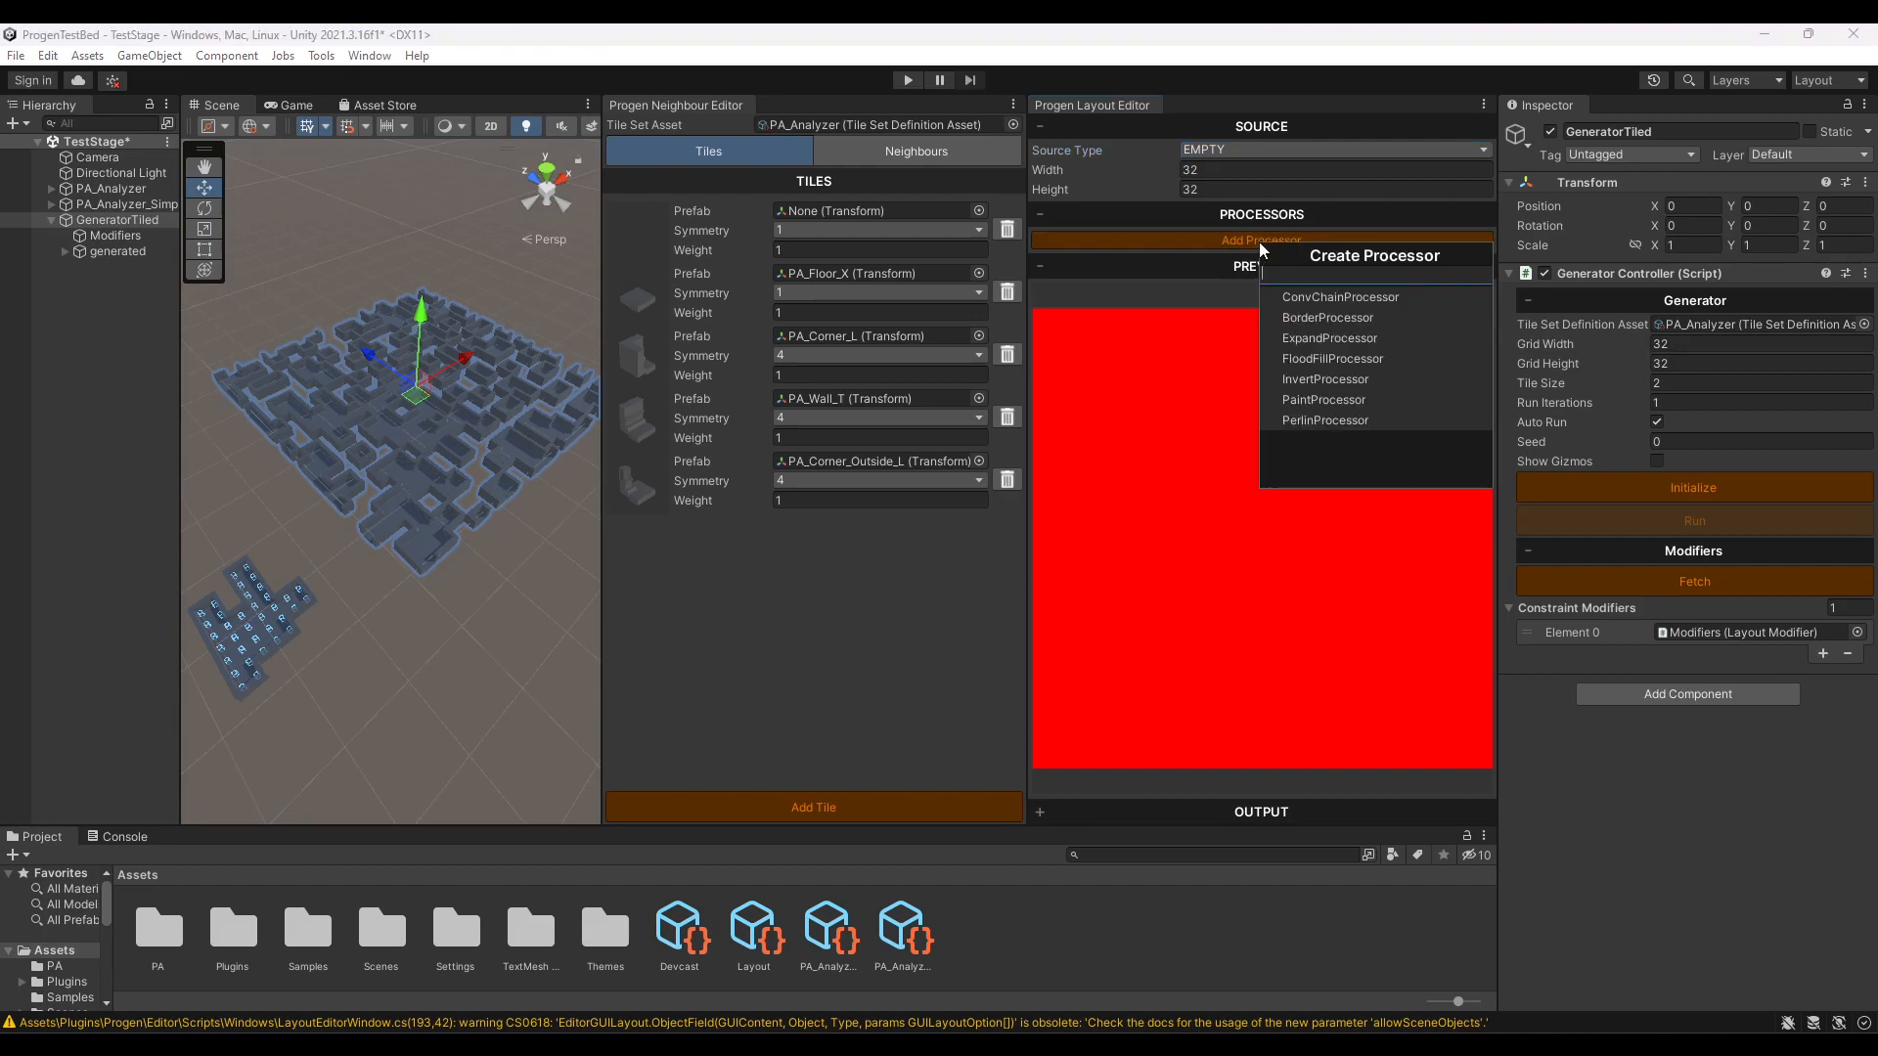
{"action": "left_click", "coordinate": [1330, 292]}
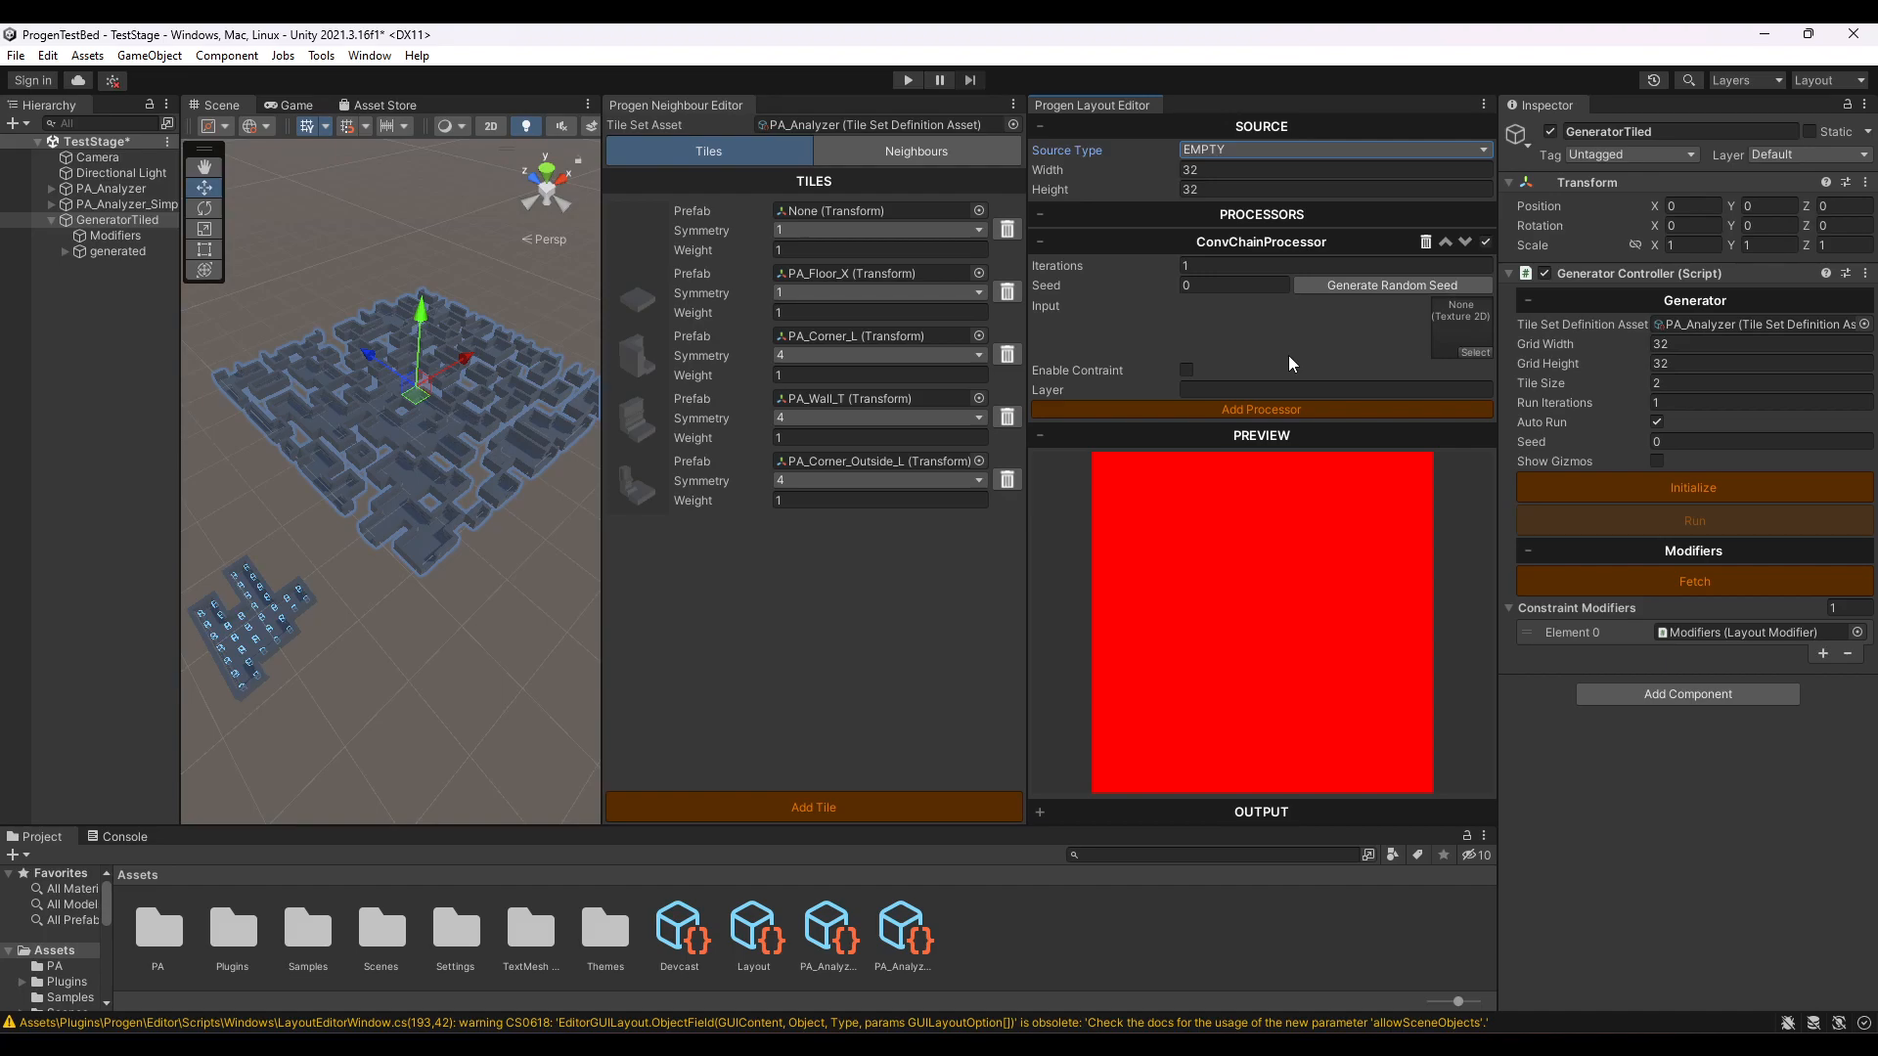
{"action": "left_click", "coordinate": [1473, 353]}
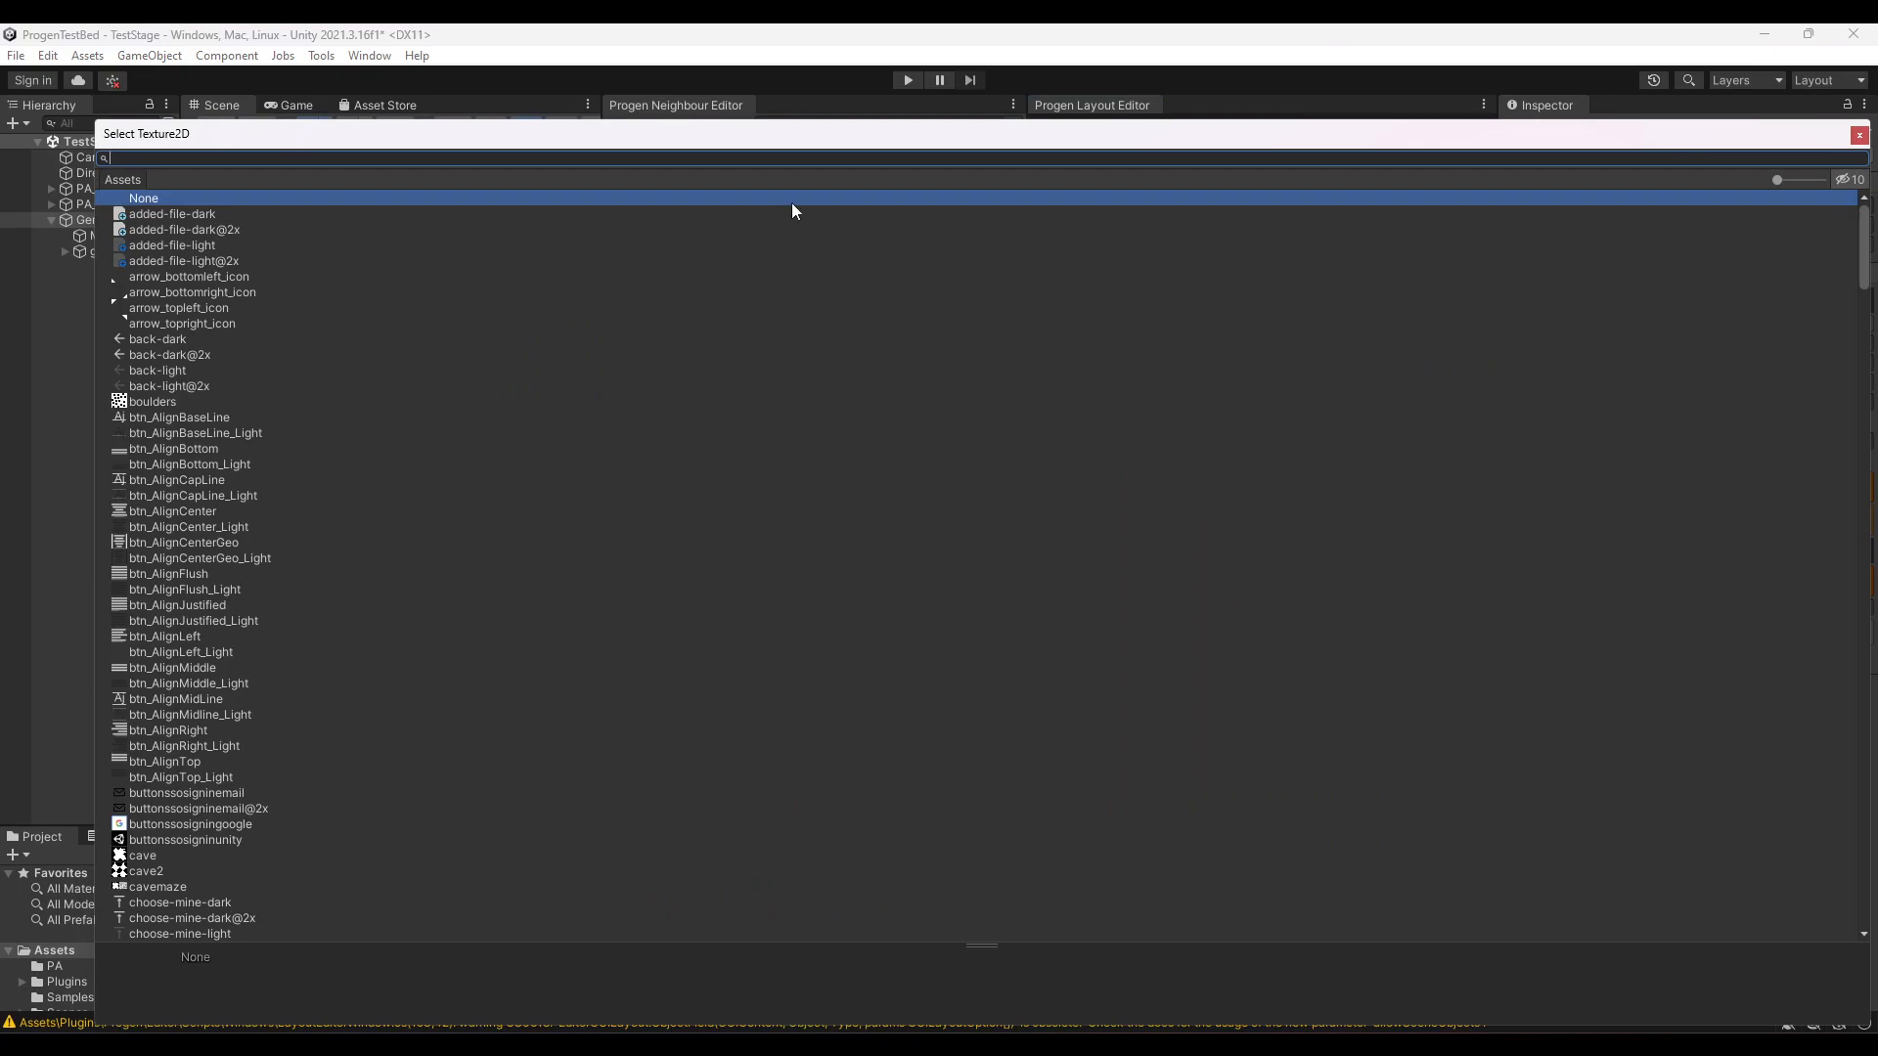
{"action": "type", "text": "cave"}
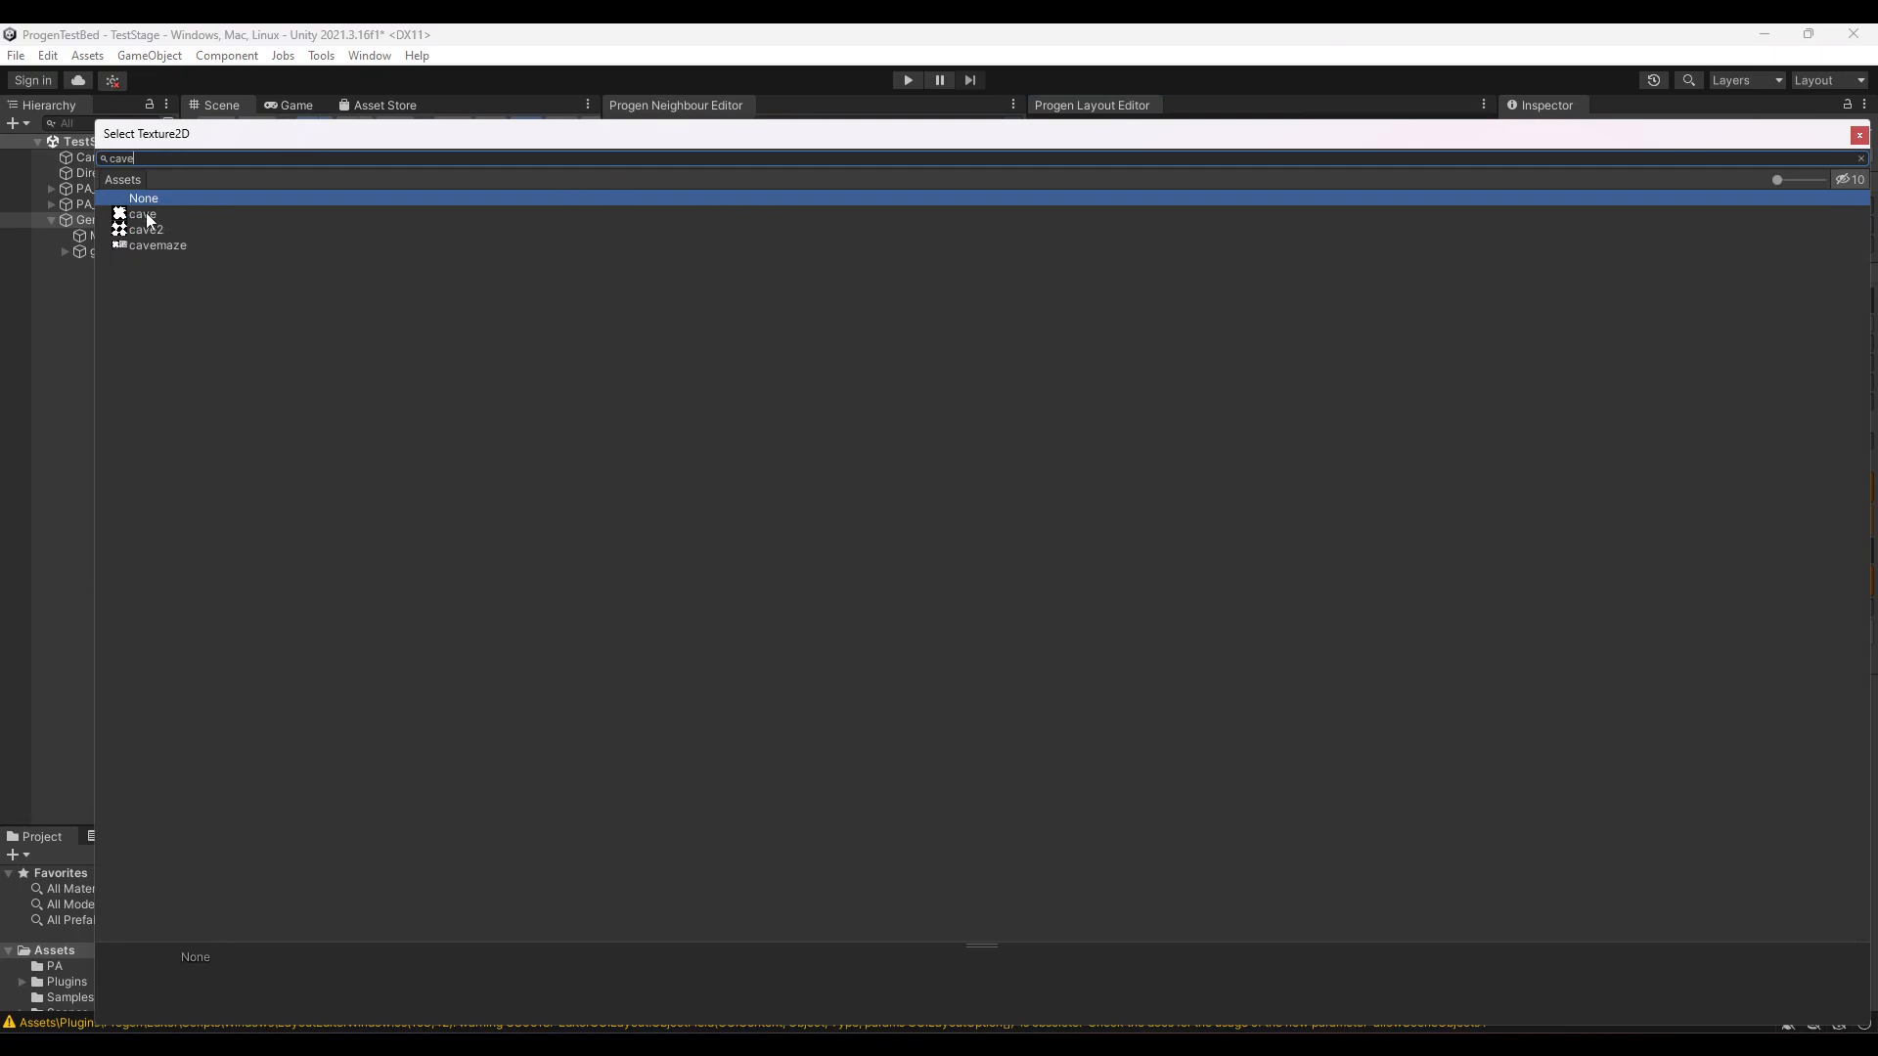
{"action": "double_click", "coordinate": [144, 214]}
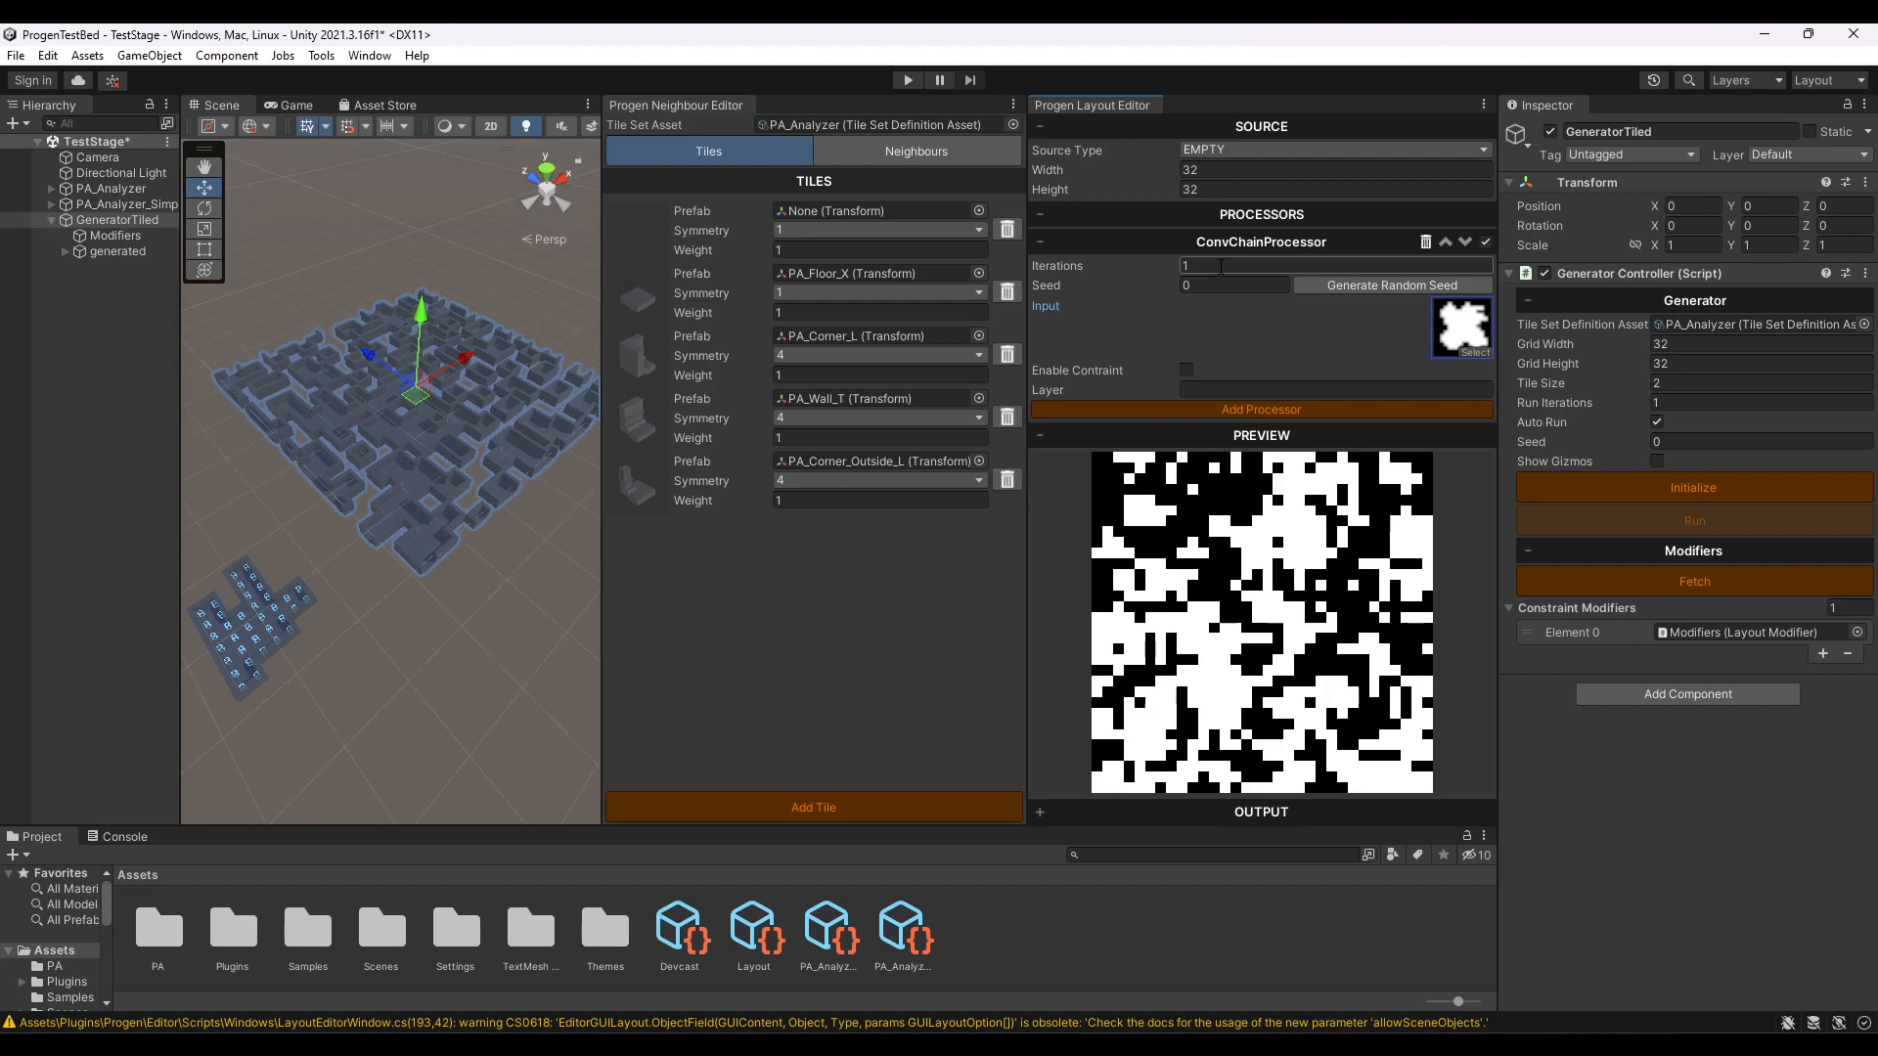
- Set the ConvChainProcessor to 10 iterations and generate random seeds repeatedly to produce different cave patterns
{"action": "left_click", "coordinate": [1221, 266]}
{"action": "type", "text": "10"}
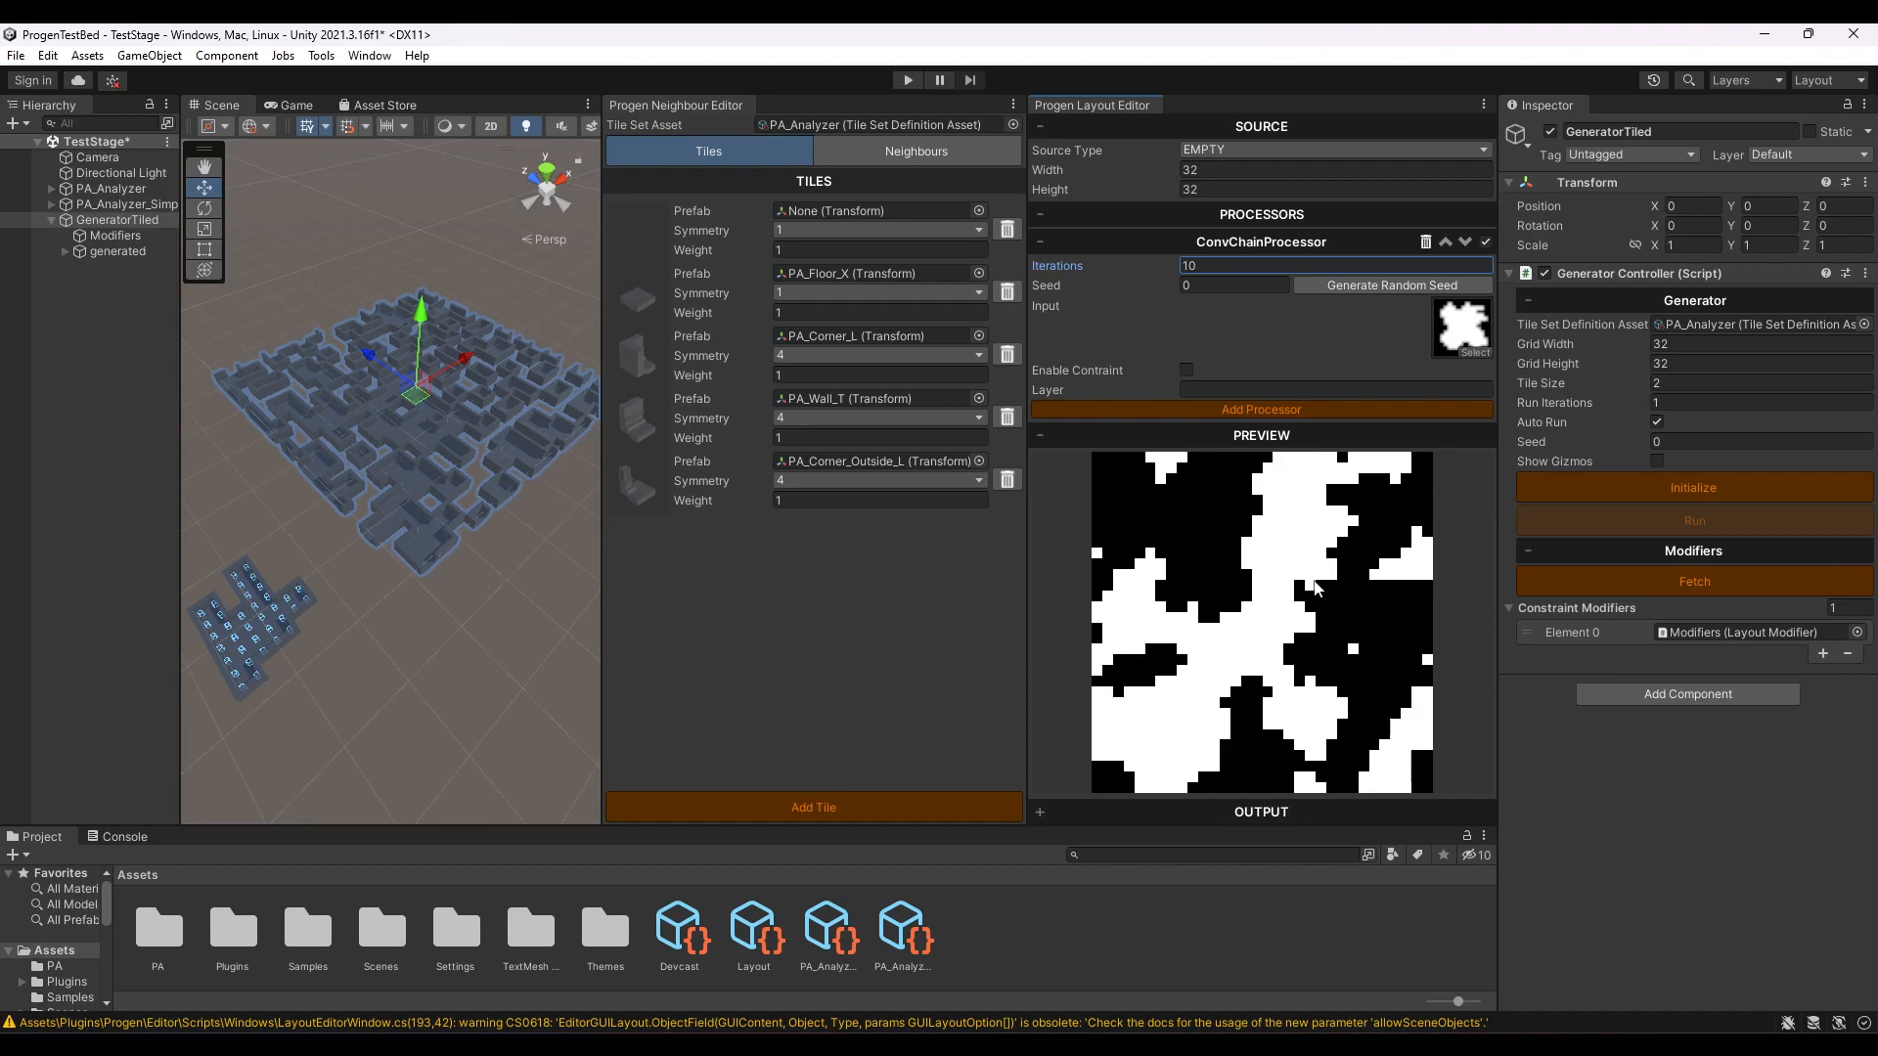
{"action": "left_click", "coordinate": [1346, 287]}
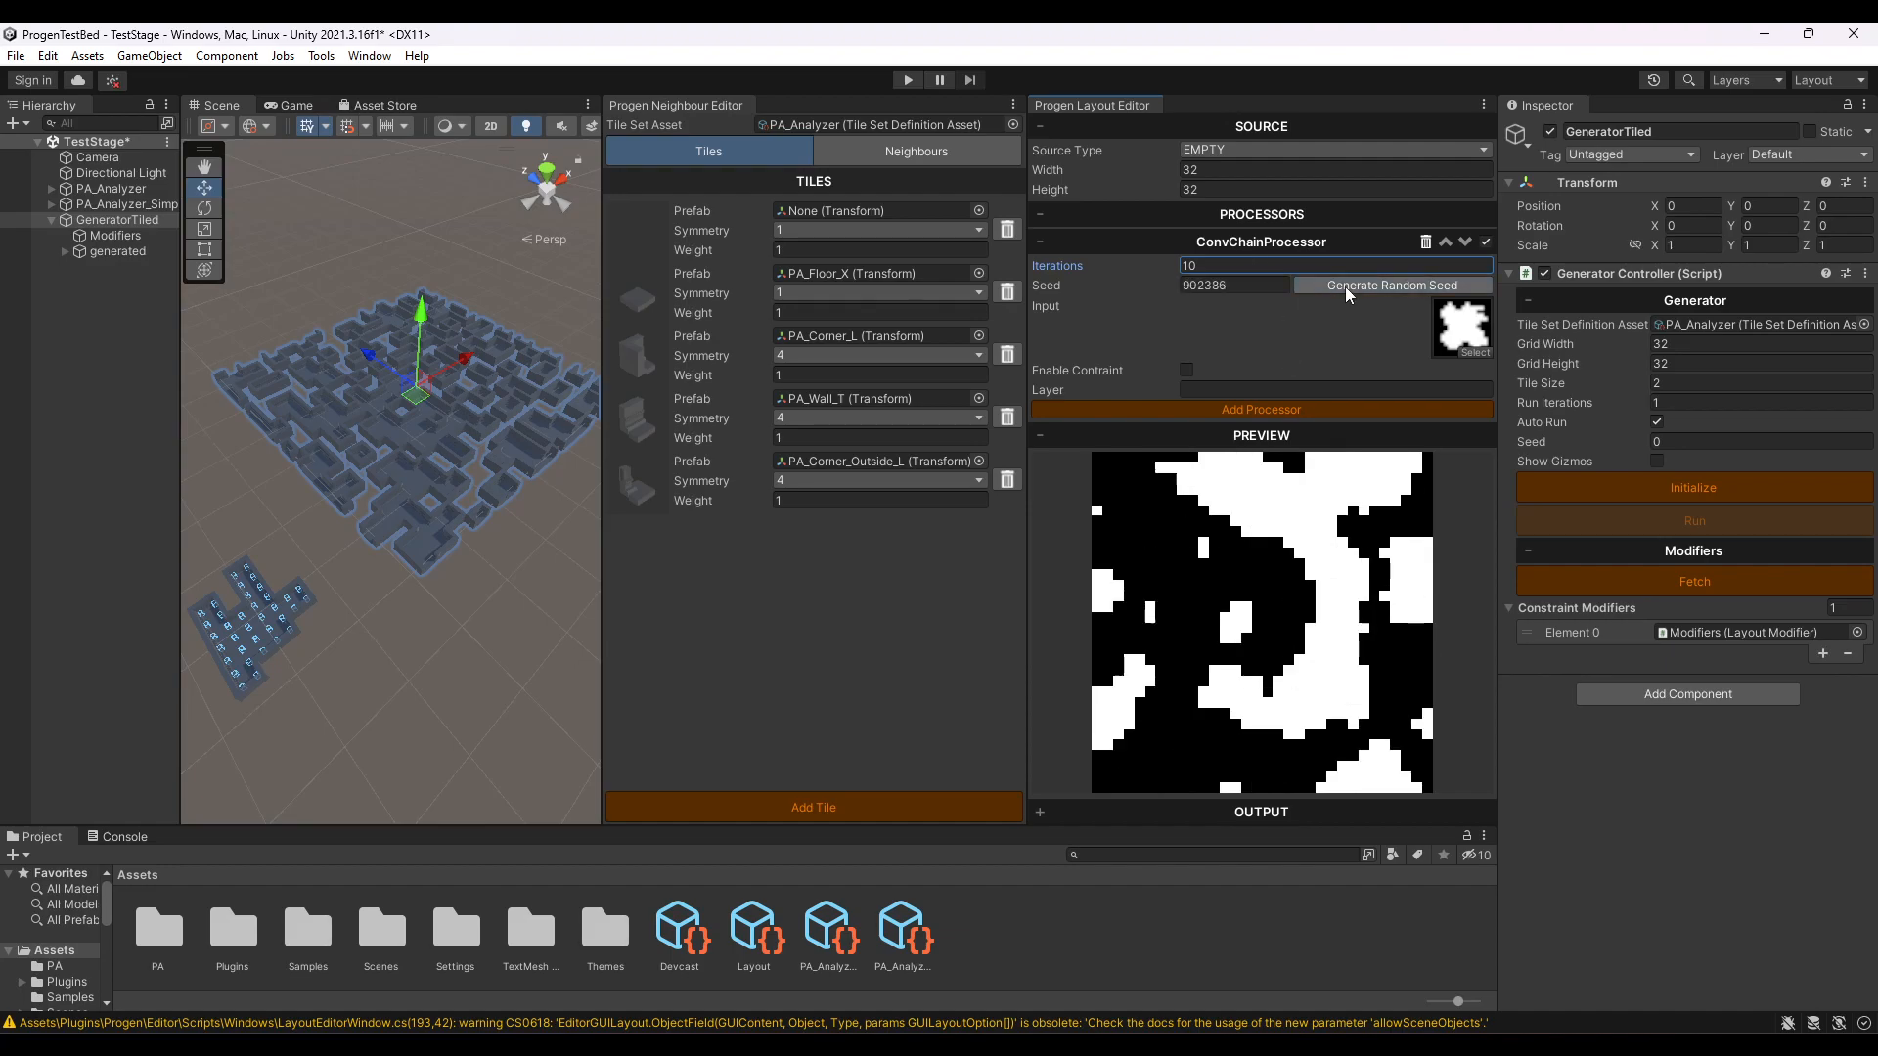
{"action": "left_click", "coordinate": [1346, 287]}
{"action": "left_click", "coordinate": [1346, 286]}
{"action": "left_click", "coordinate": [1346, 286]}
{"action": "left_click", "coordinate": [1346, 286]}
{"action": "left_click", "coordinate": [1346, 287]}
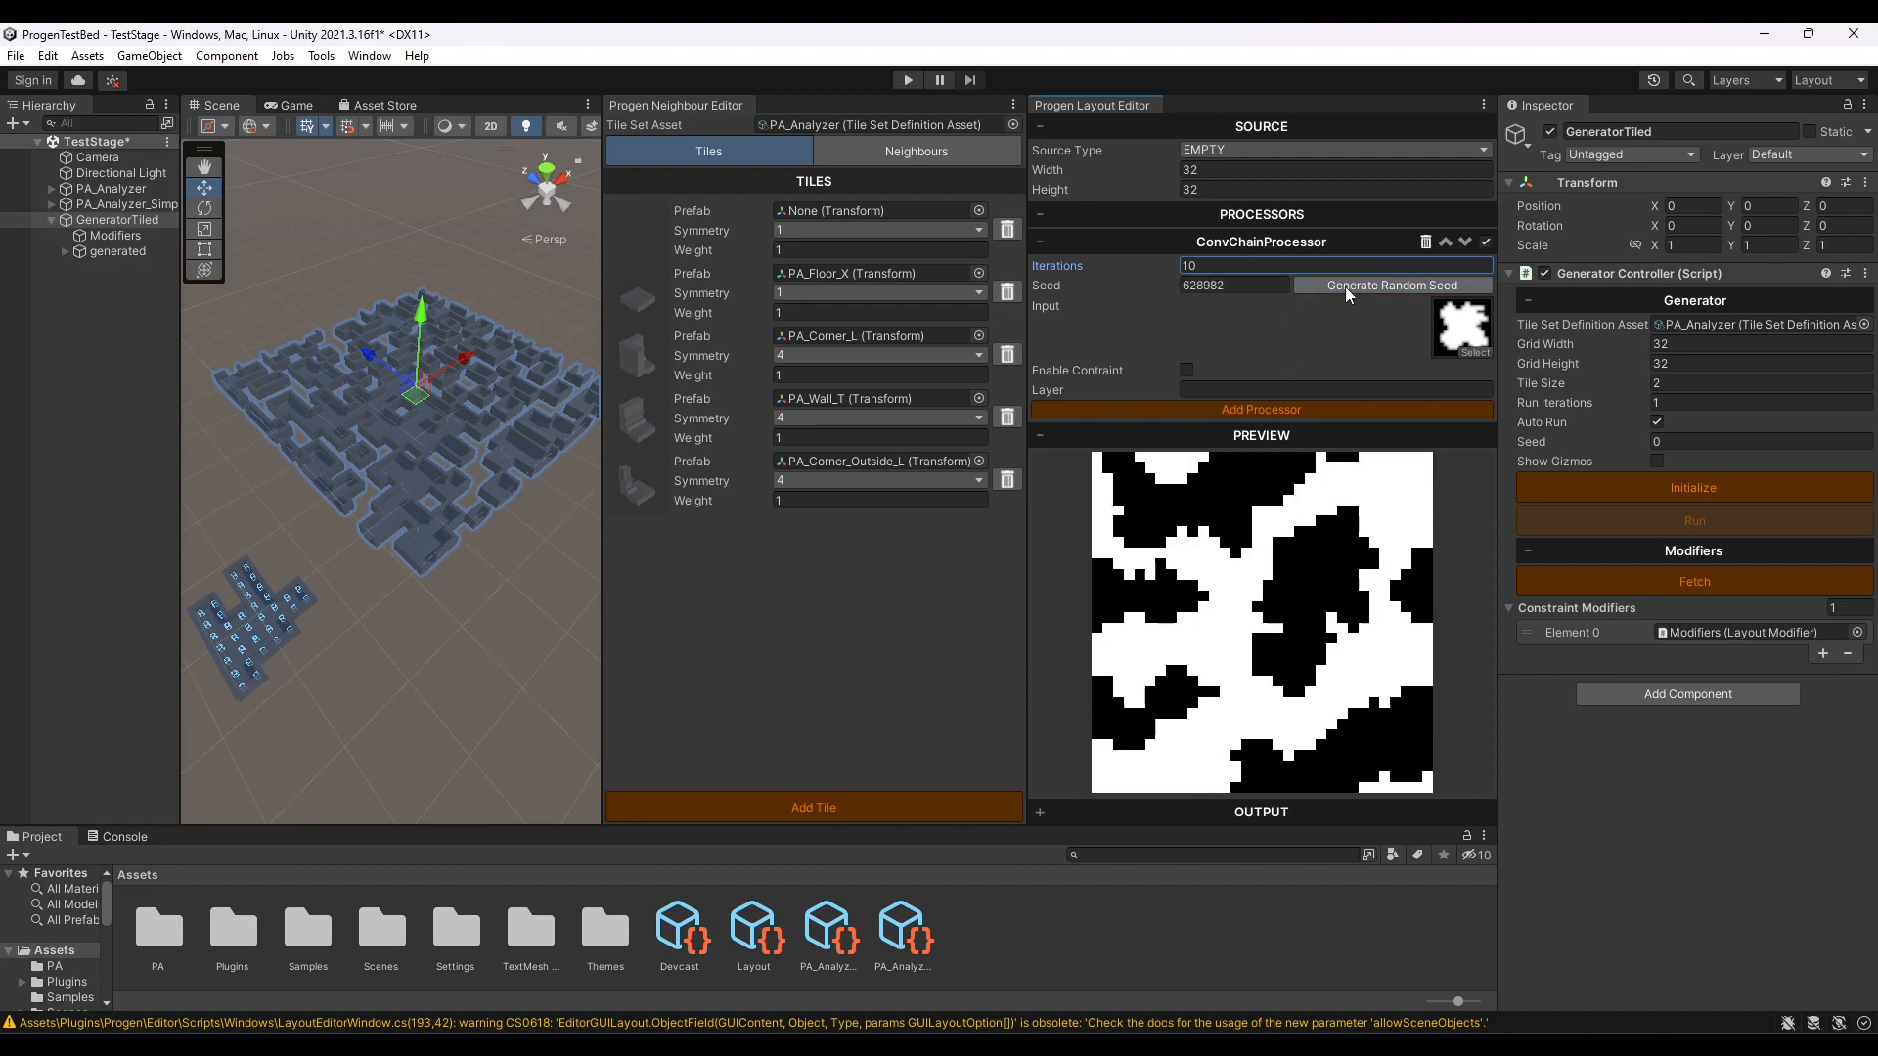
{"action": "left_click", "coordinate": [1346, 286]}
{"action": "left_click", "coordinate": [1345, 286]}
{"action": "left_click", "coordinate": [1346, 285]}
{"action": "left_click", "coordinate": [1346, 285]}
{"action": "left_click", "coordinate": [1346, 285]}
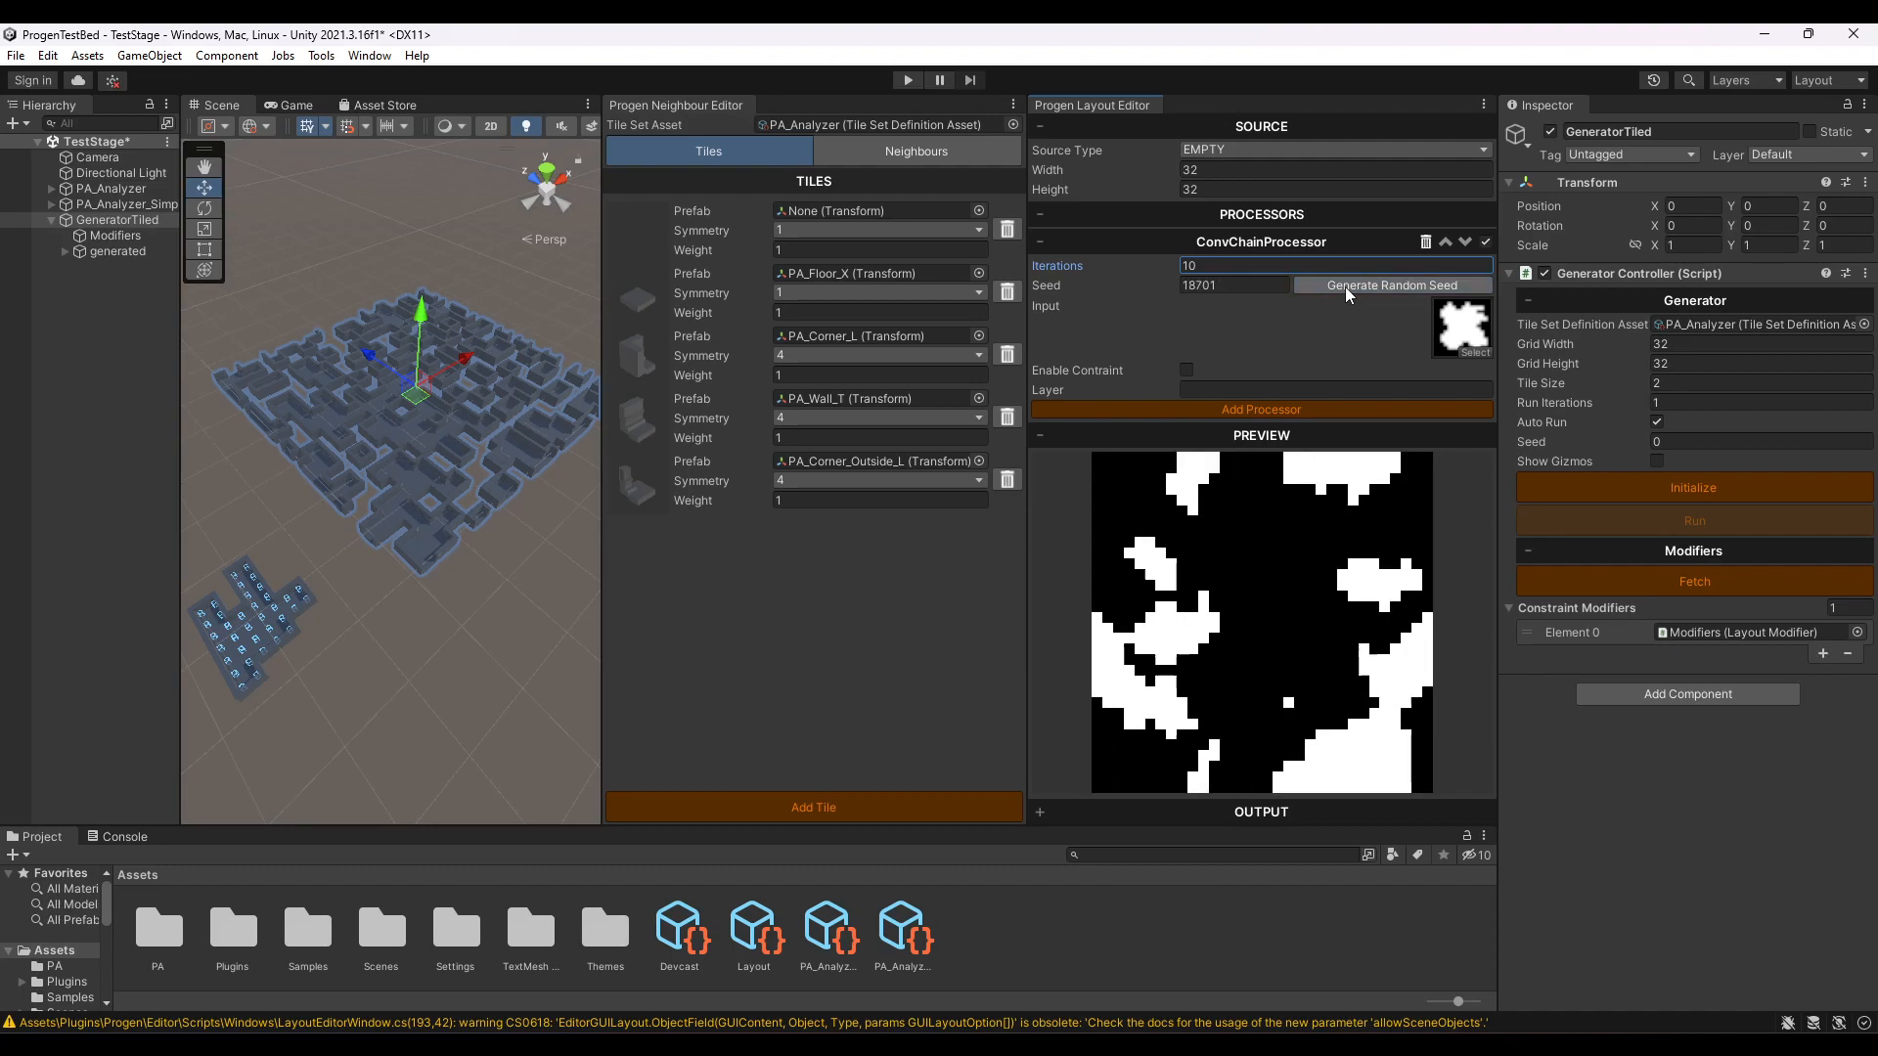
{"action": "left_click", "coordinate": [1346, 286]}
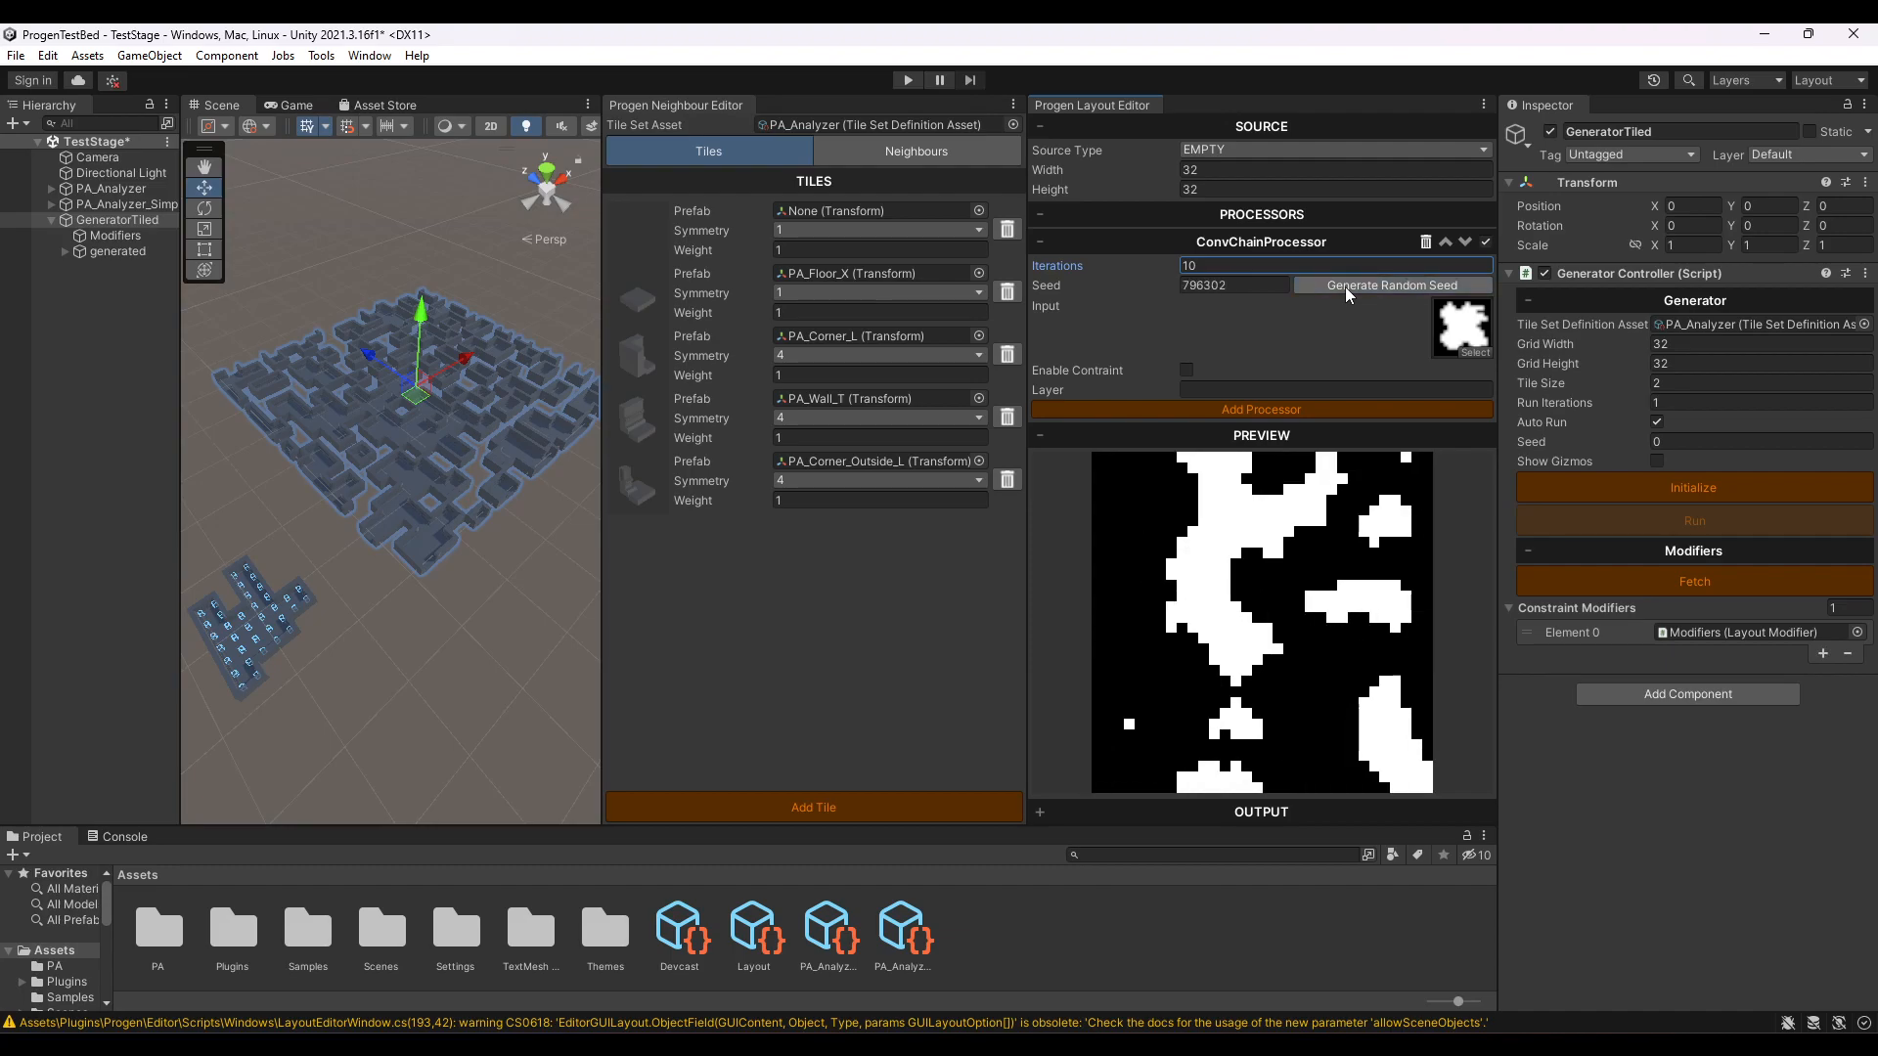
- Replace the ConvChainProcessor's input with the maze texture and generate several new random seeds
{"action": "left_click", "coordinate": [1463, 352]}
{"action": "type", "text": "maze"}
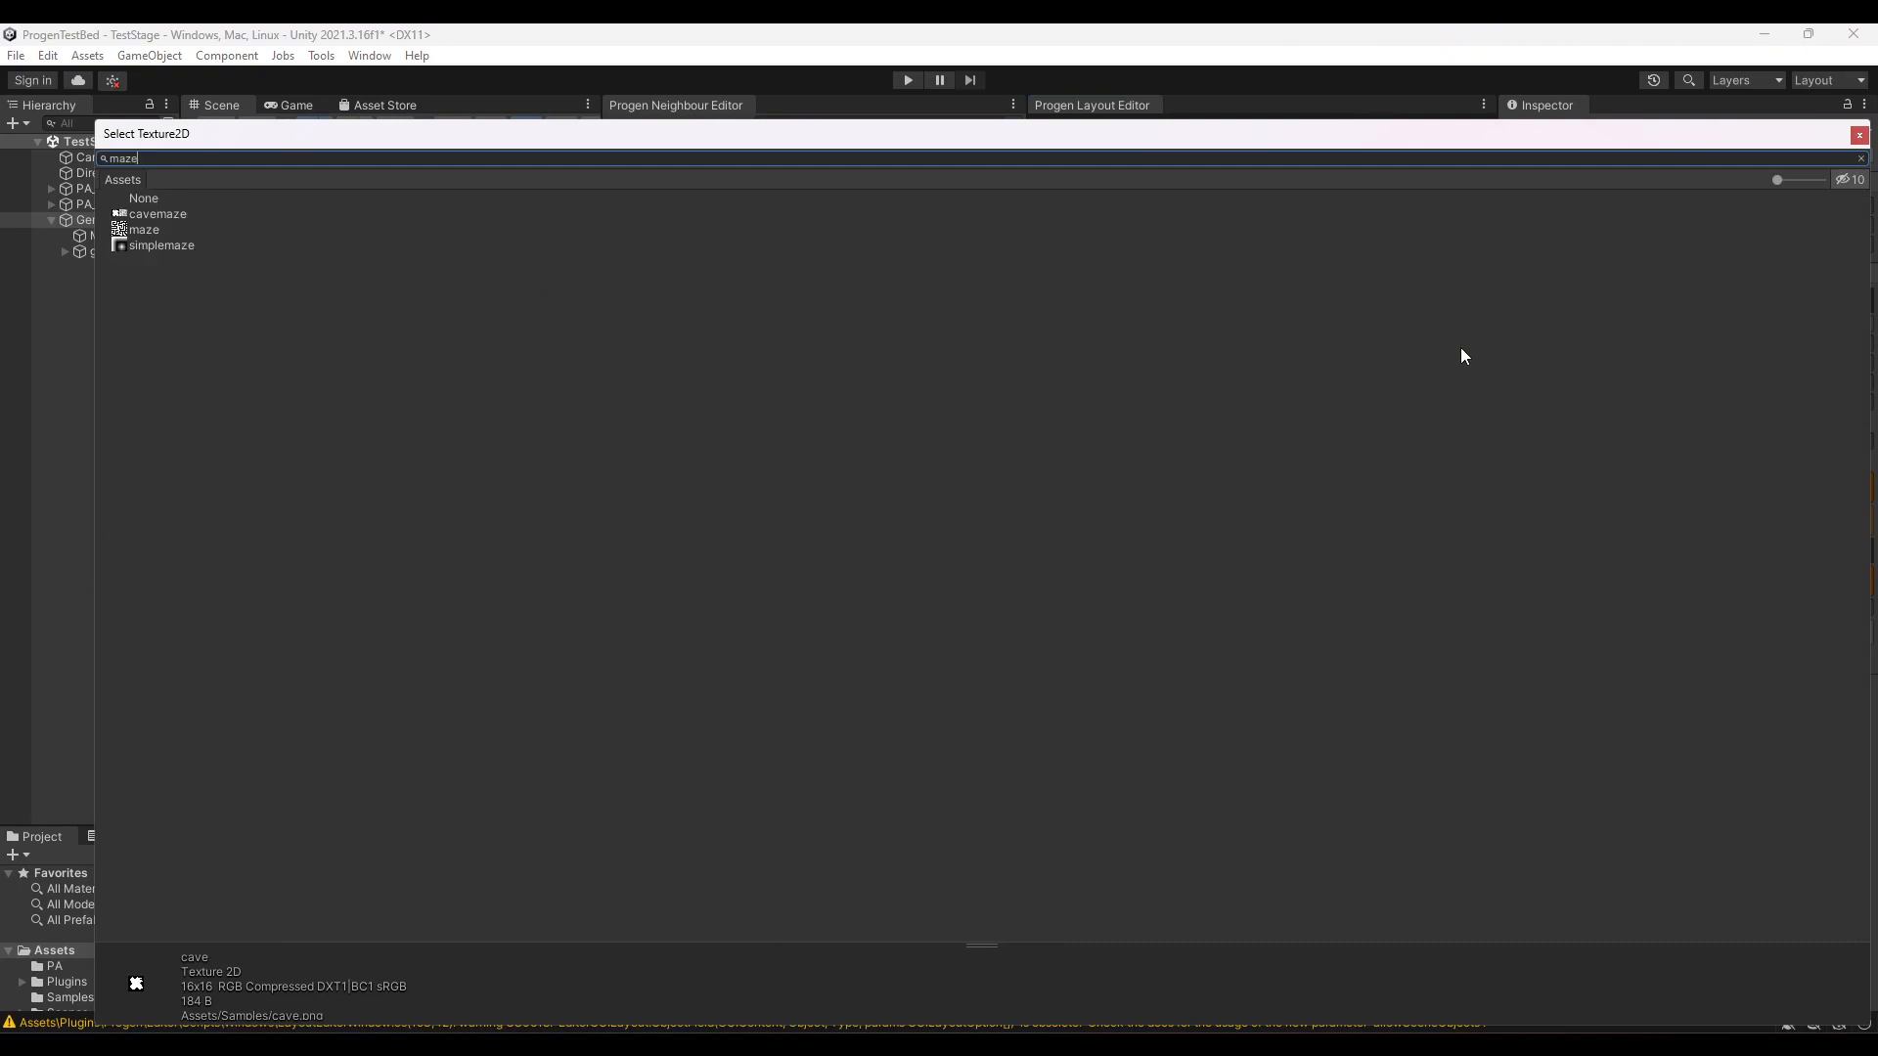
{"action": "double_click", "coordinate": [143, 229]}
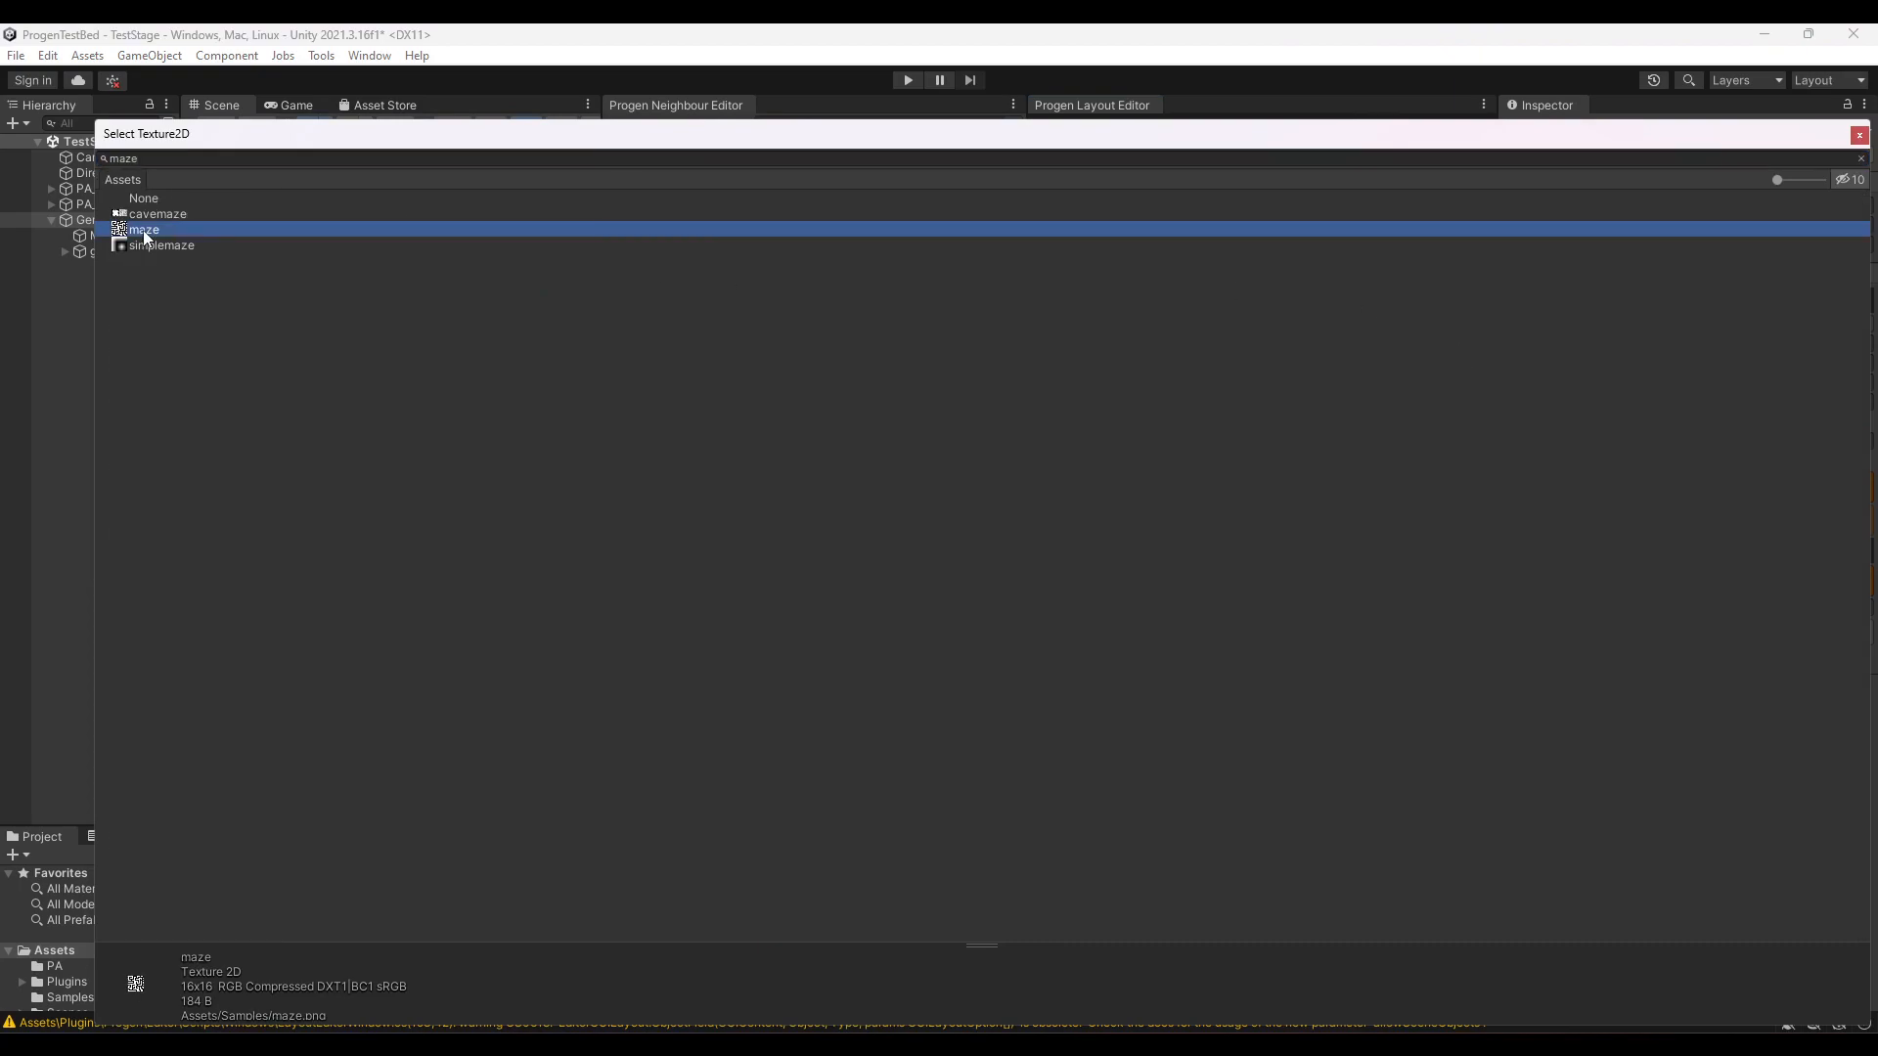
{"action": "left_click", "coordinate": [1354, 283]}
{"action": "left_click", "coordinate": [1357, 286]}
{"action": "left_click", "coordinate": [1357, 286]}
{"action": "left_click", "coordinate": [1358, 286]}
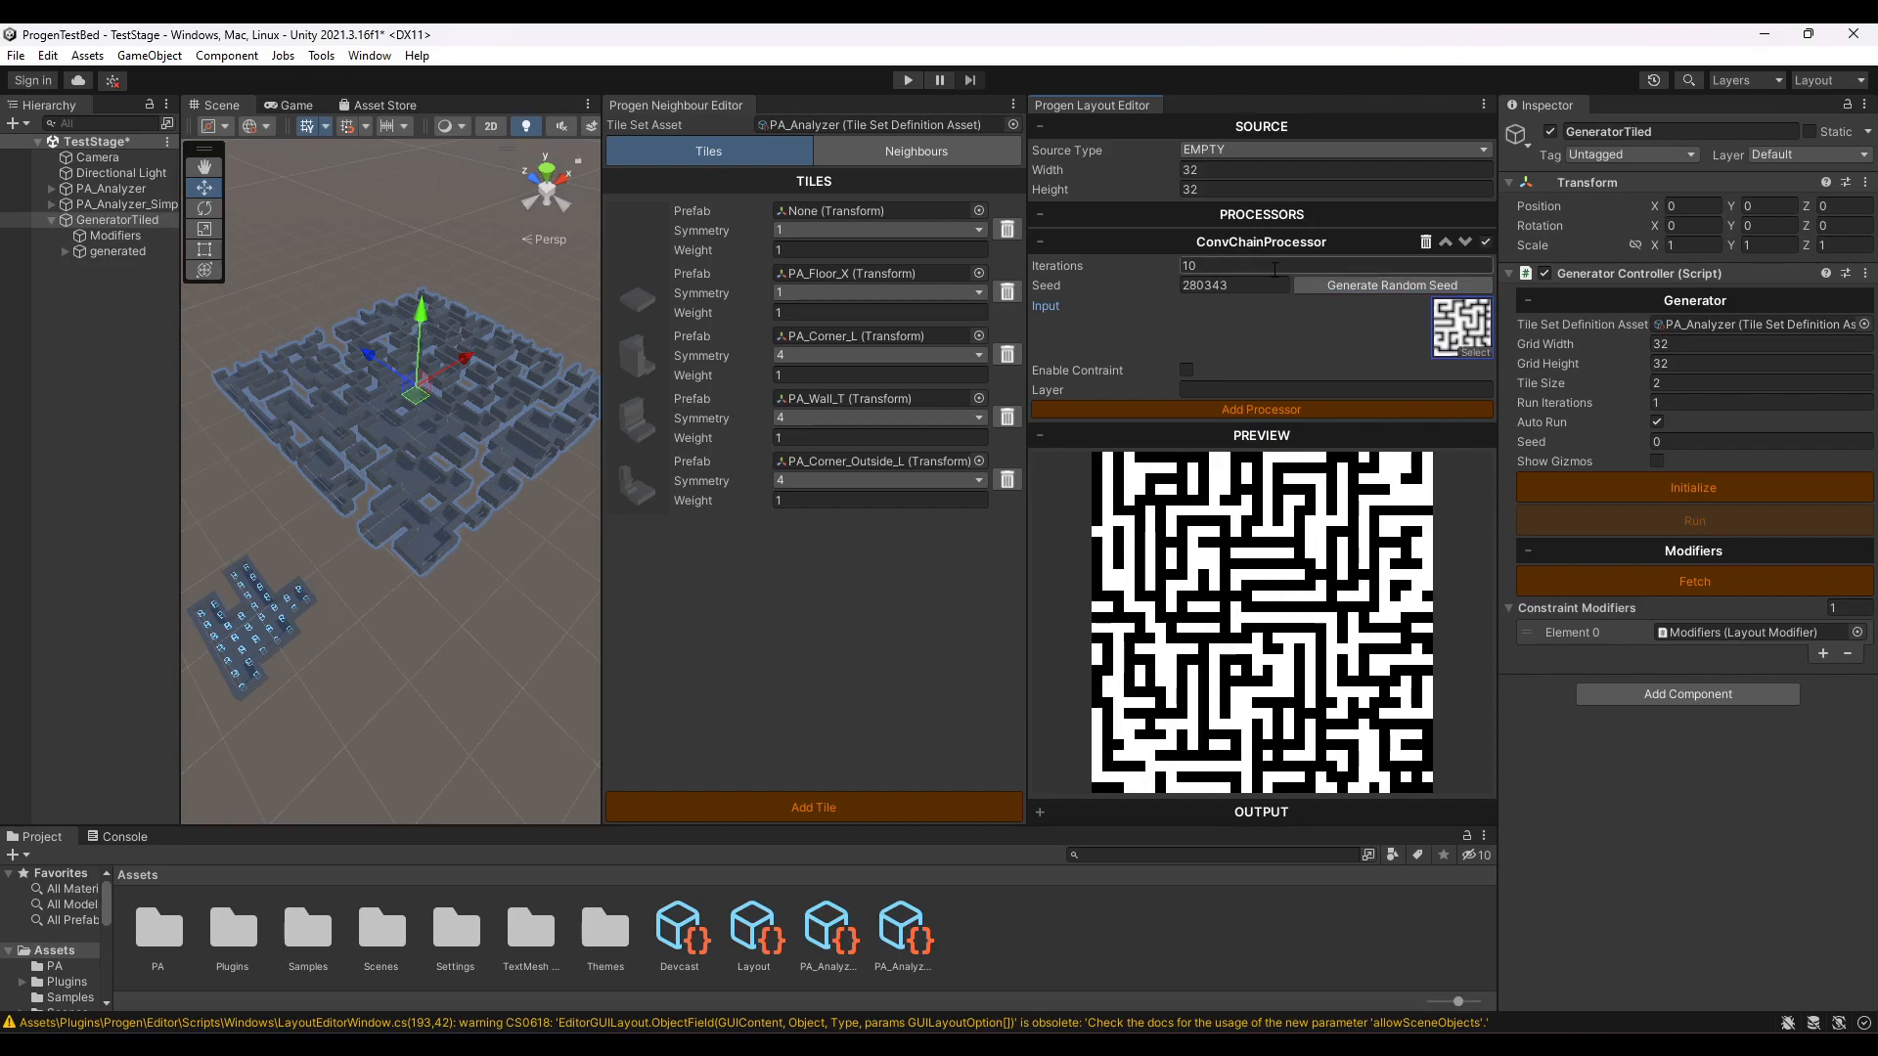
- Try the maze pattern at 1 iteration with a new random seed, and settle on 2 iterations
{"action": "left_click", "coordinate": [1229, 267]}
{"action": "type", "text": "1"}
{"action": "left_click", "coordinate": [1336, 282]}
{"action": "double_click", "coordinate": [1199, 267]}
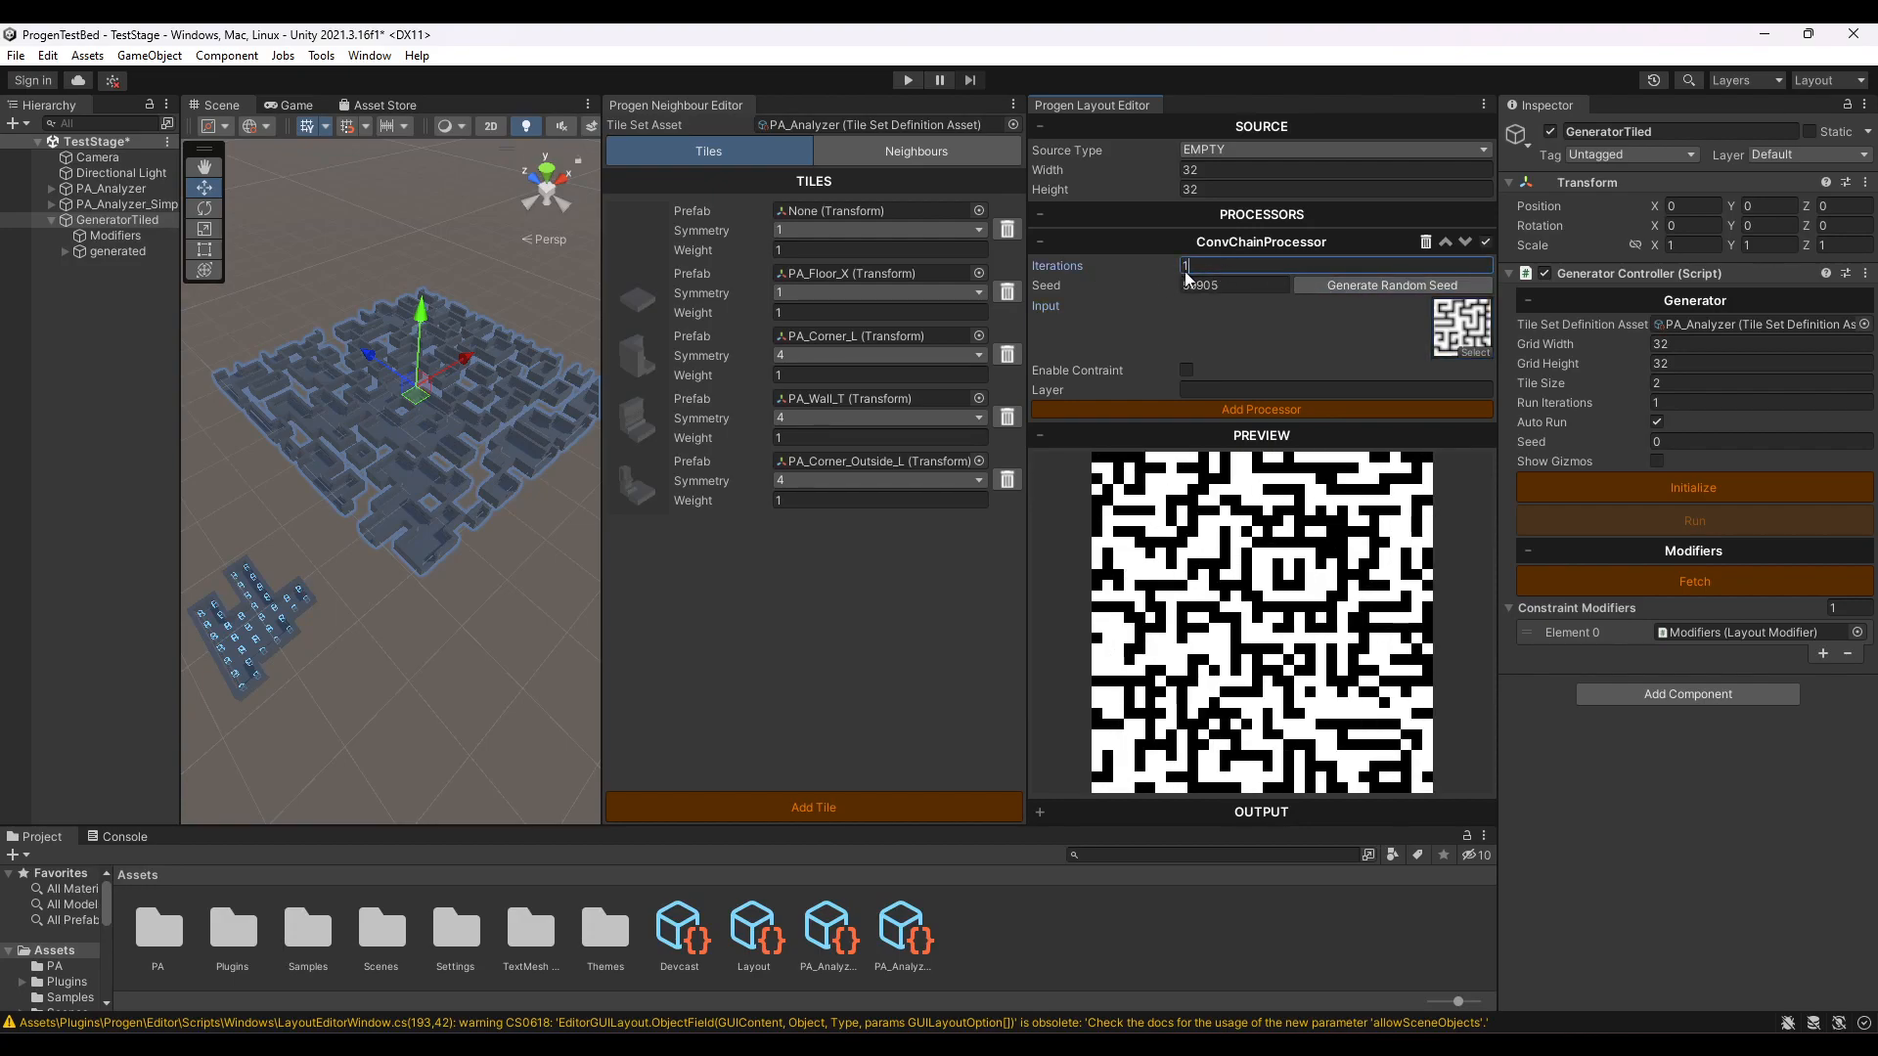
{"action": "type", "text": "2"}
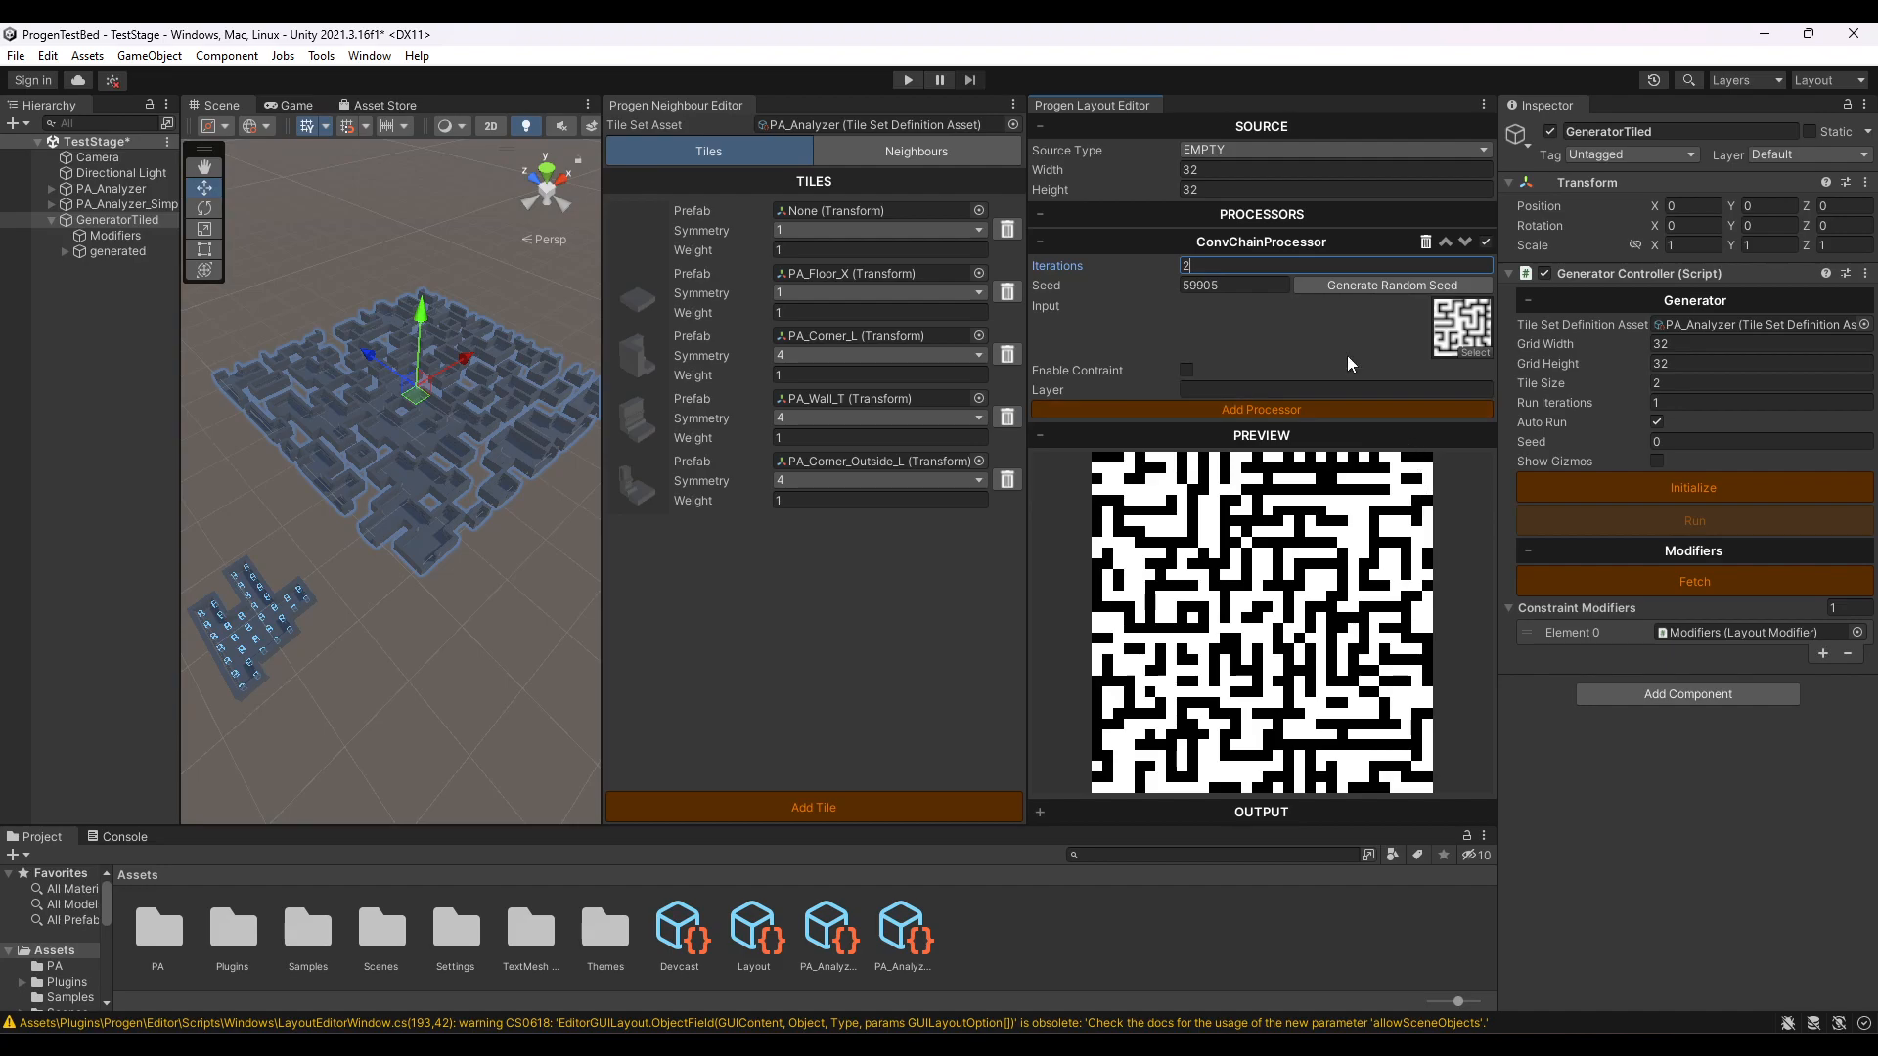
- Enable the ConvChainProcessor's constraint, add a PaintProcessor and place it before the ConvChainProcessor in the processing order
{"action": "left_click", "coordinate": [1189, 370]}
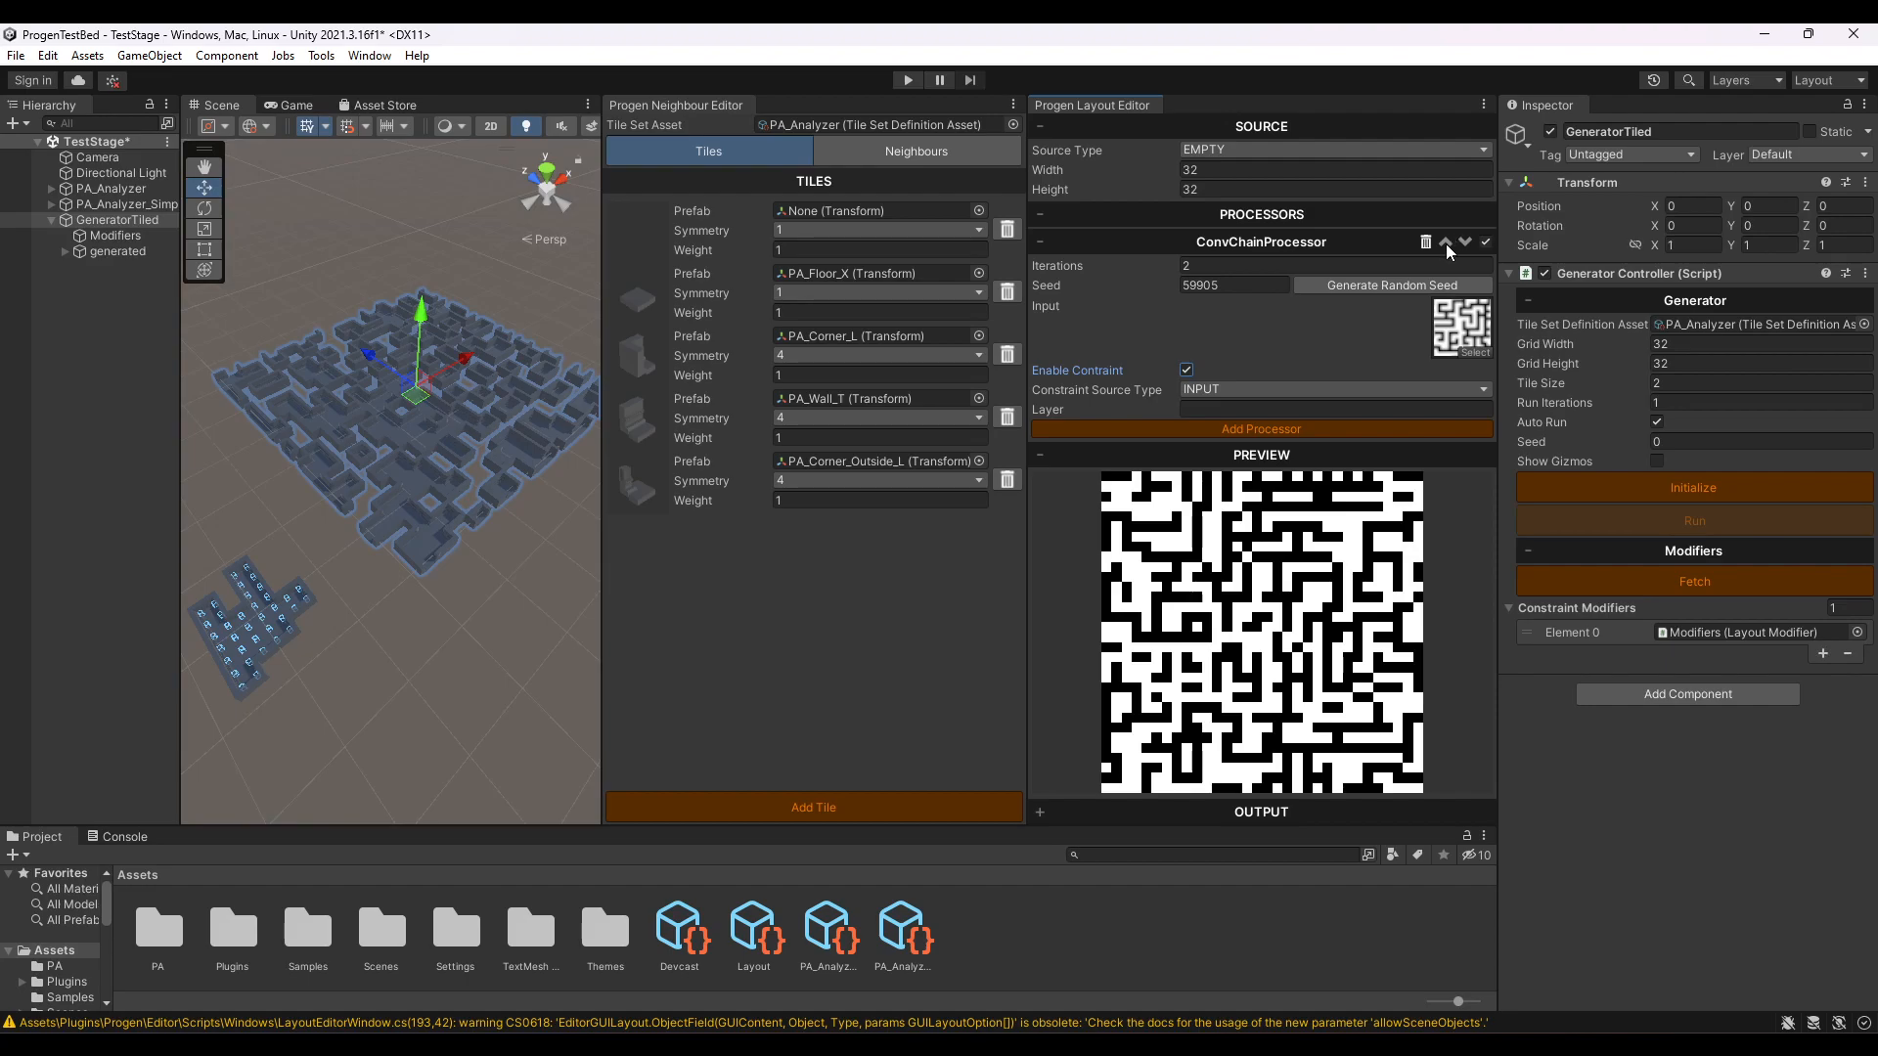
{"action": "left_click", "coordinate": [1260, 429]}
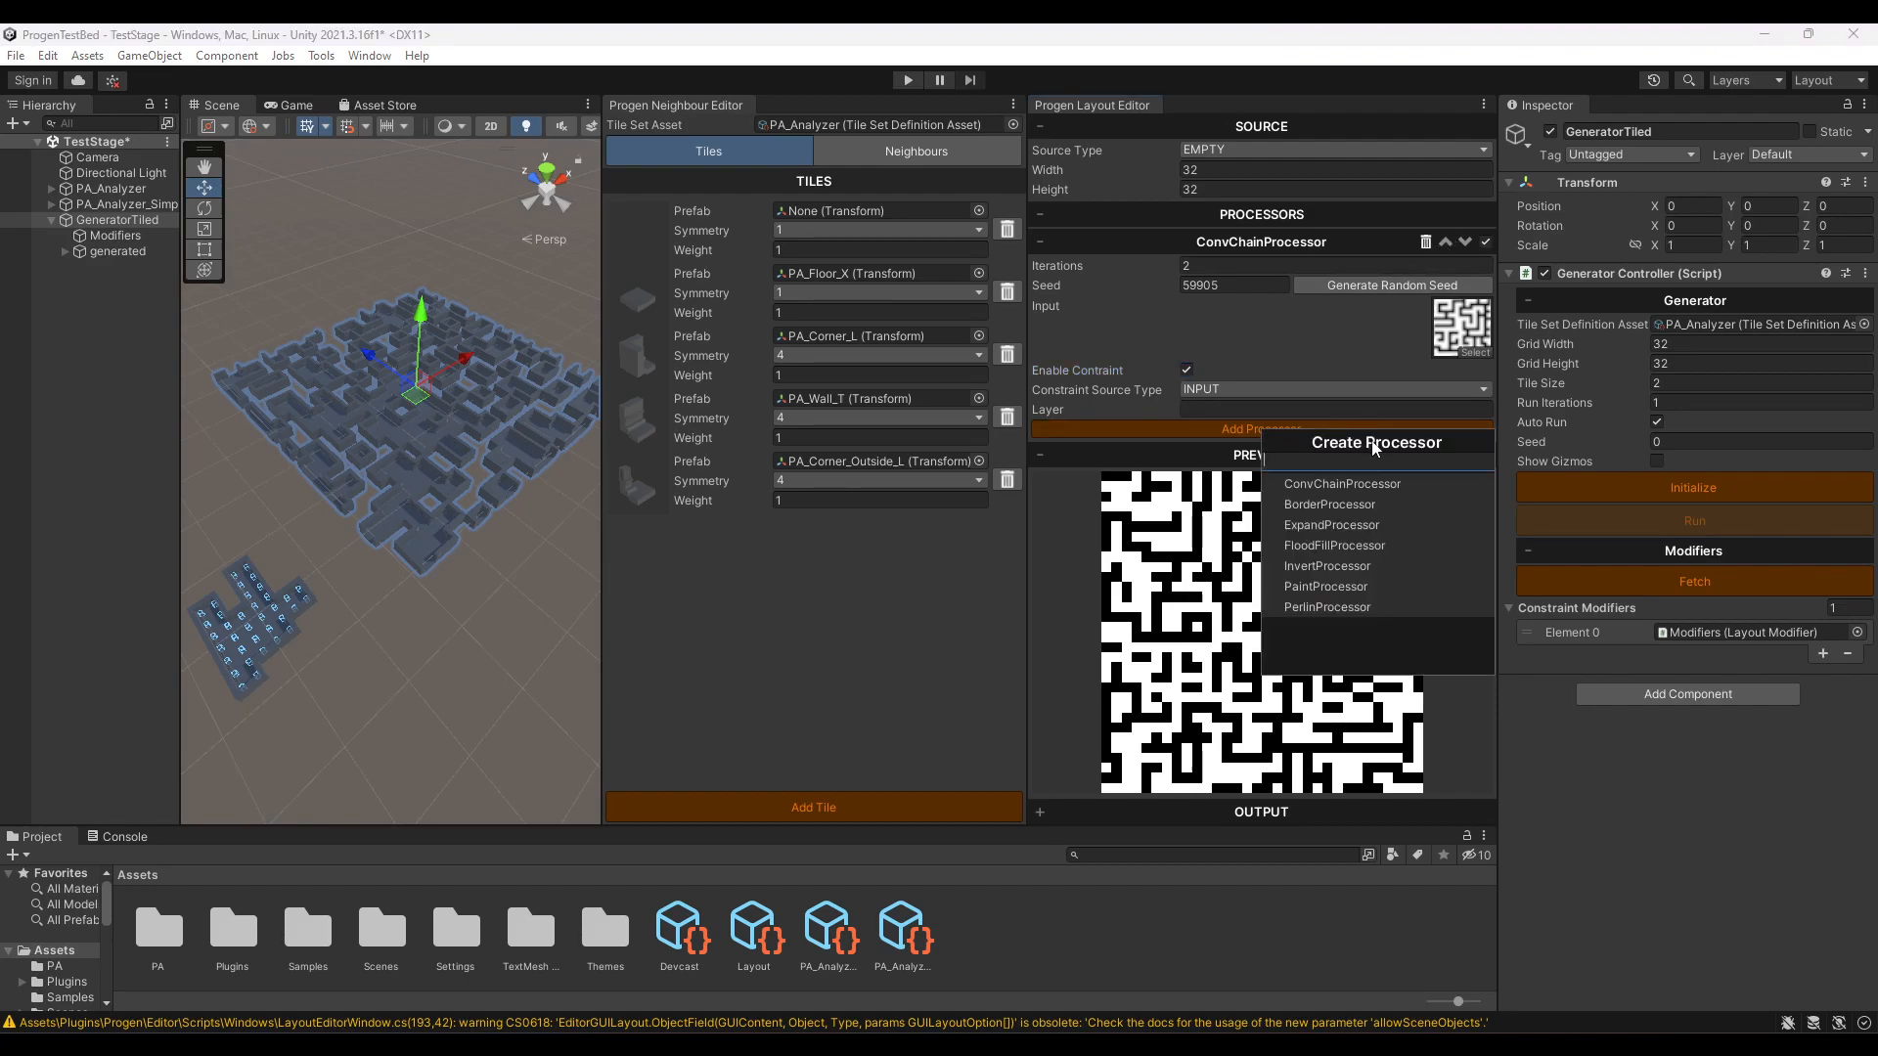
{"action": "left_click", "coordinate": [1312, 586]}
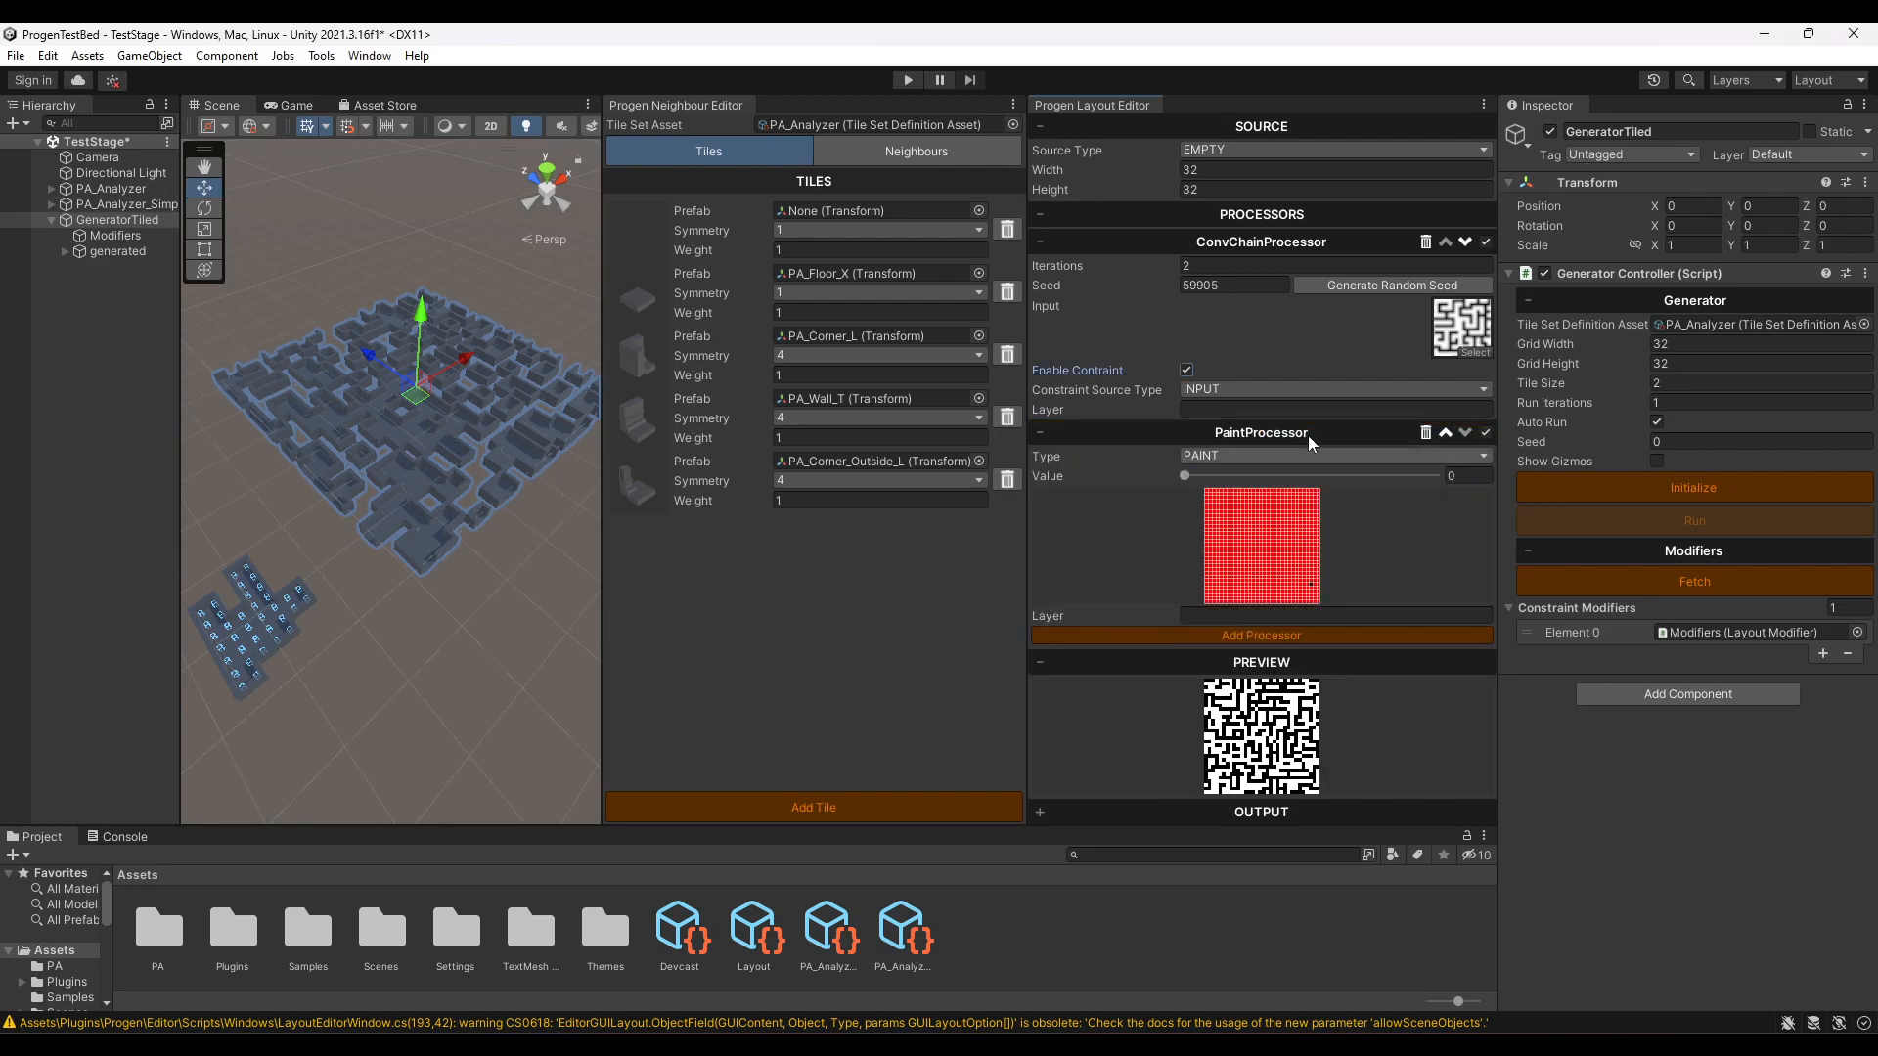
{"action": "left_click", "coordinate": [1444, 433]}
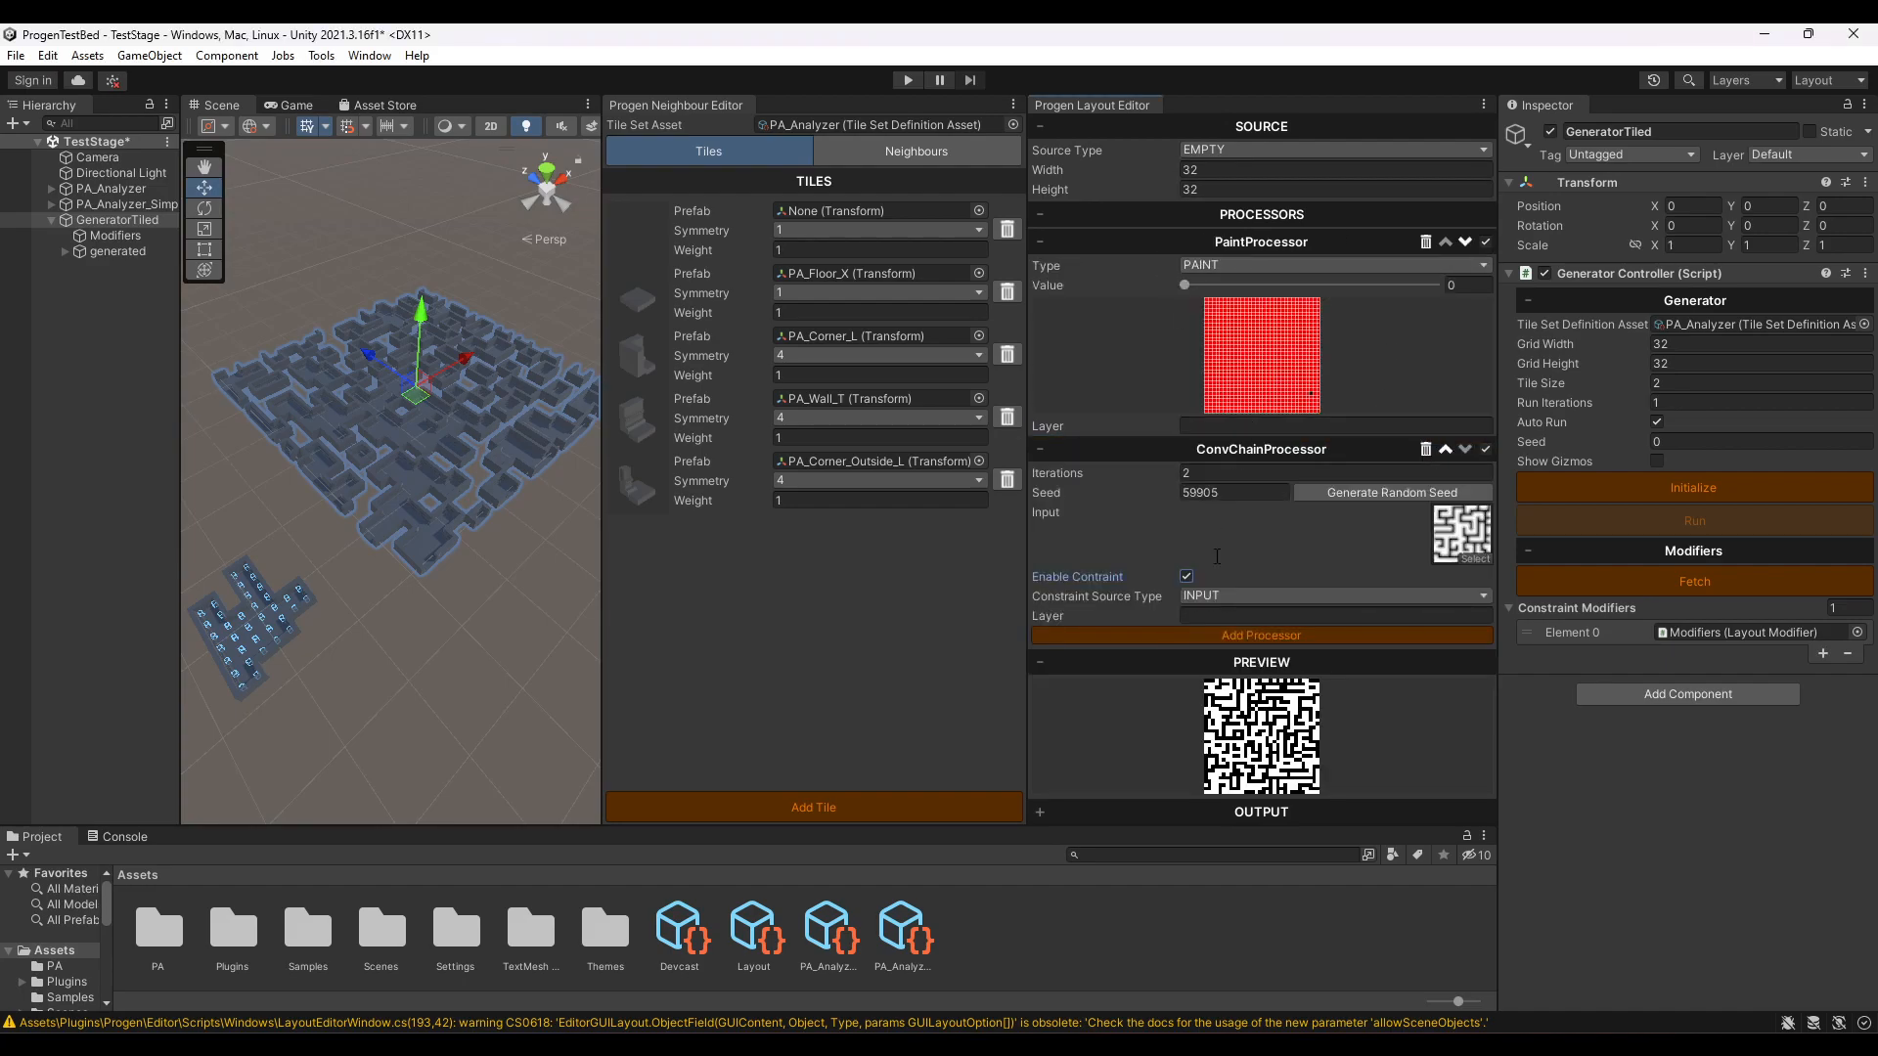
{"action": "left_click", "coordinate": [1042, 449]}
- Switch the PaintProcessor's type to ERASE and back to PAINT
{"action": "left_click", "coordinate": [1217, 266]}
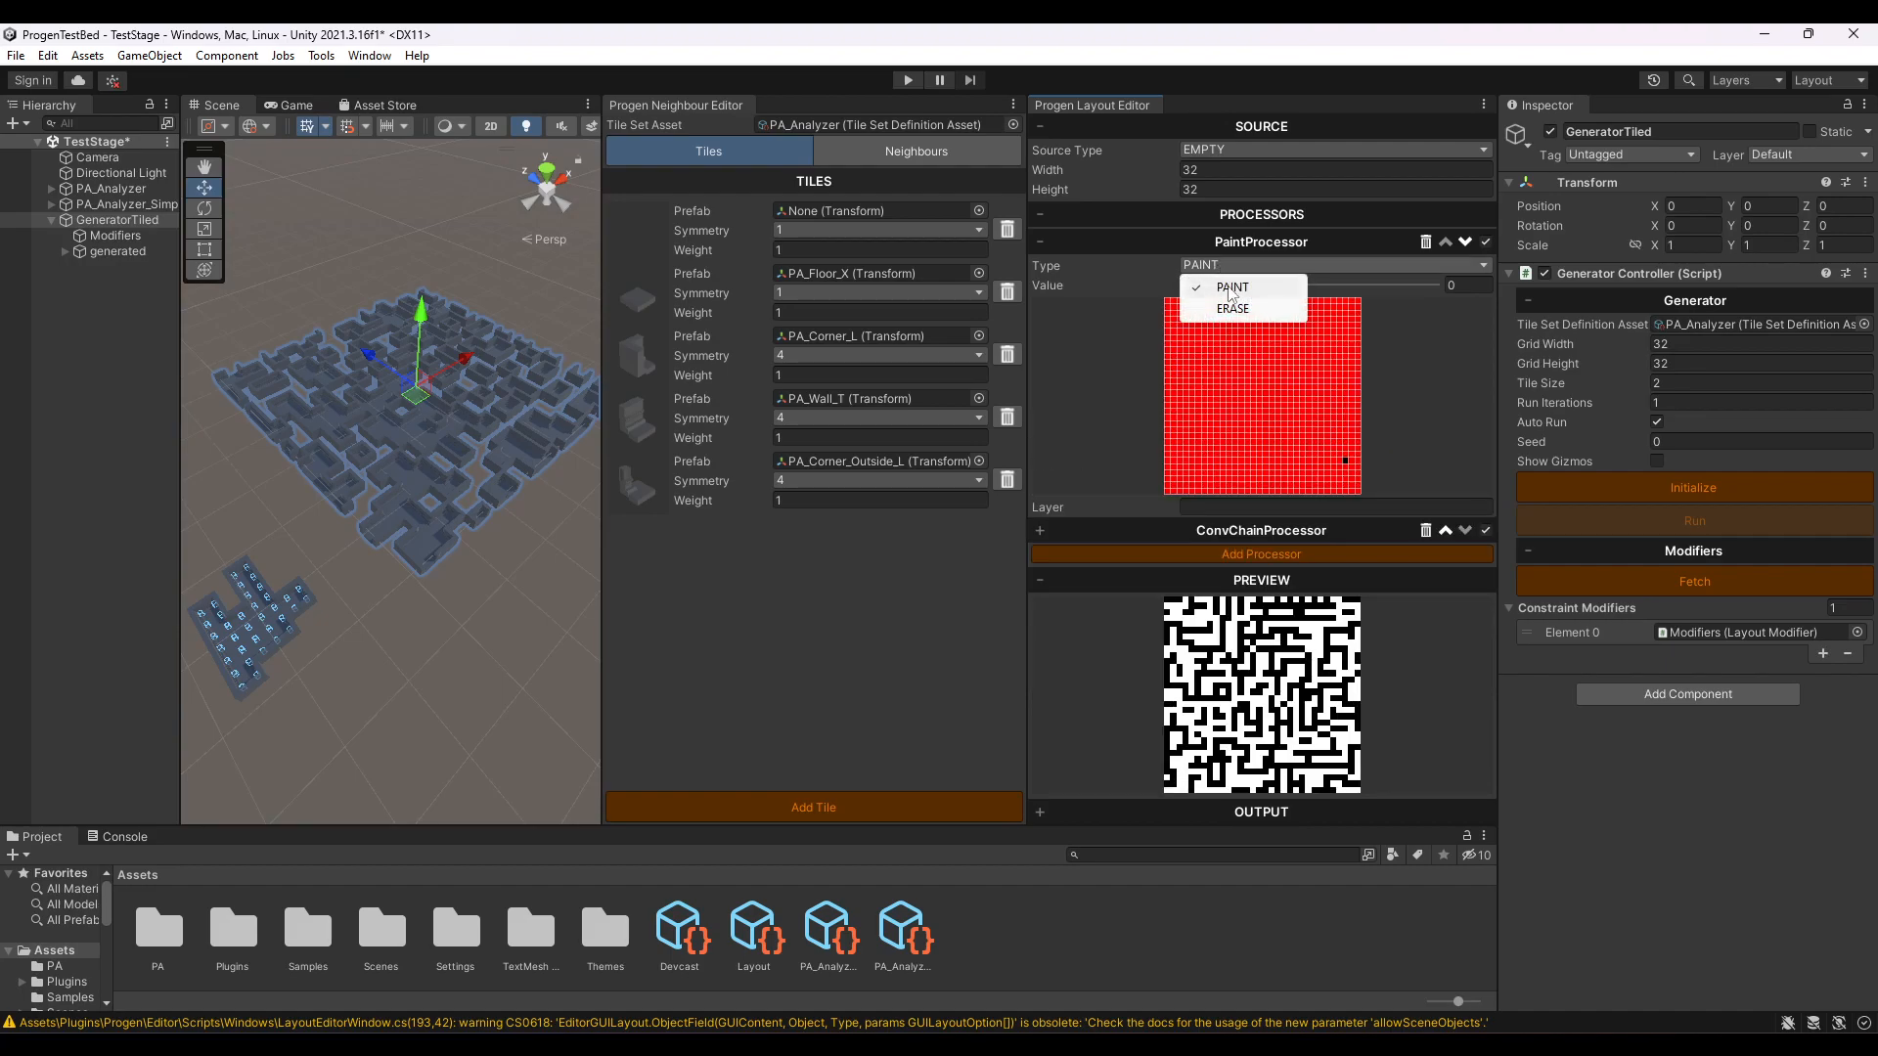
{"action": "left_click", "coordinate": [1252, 309]}
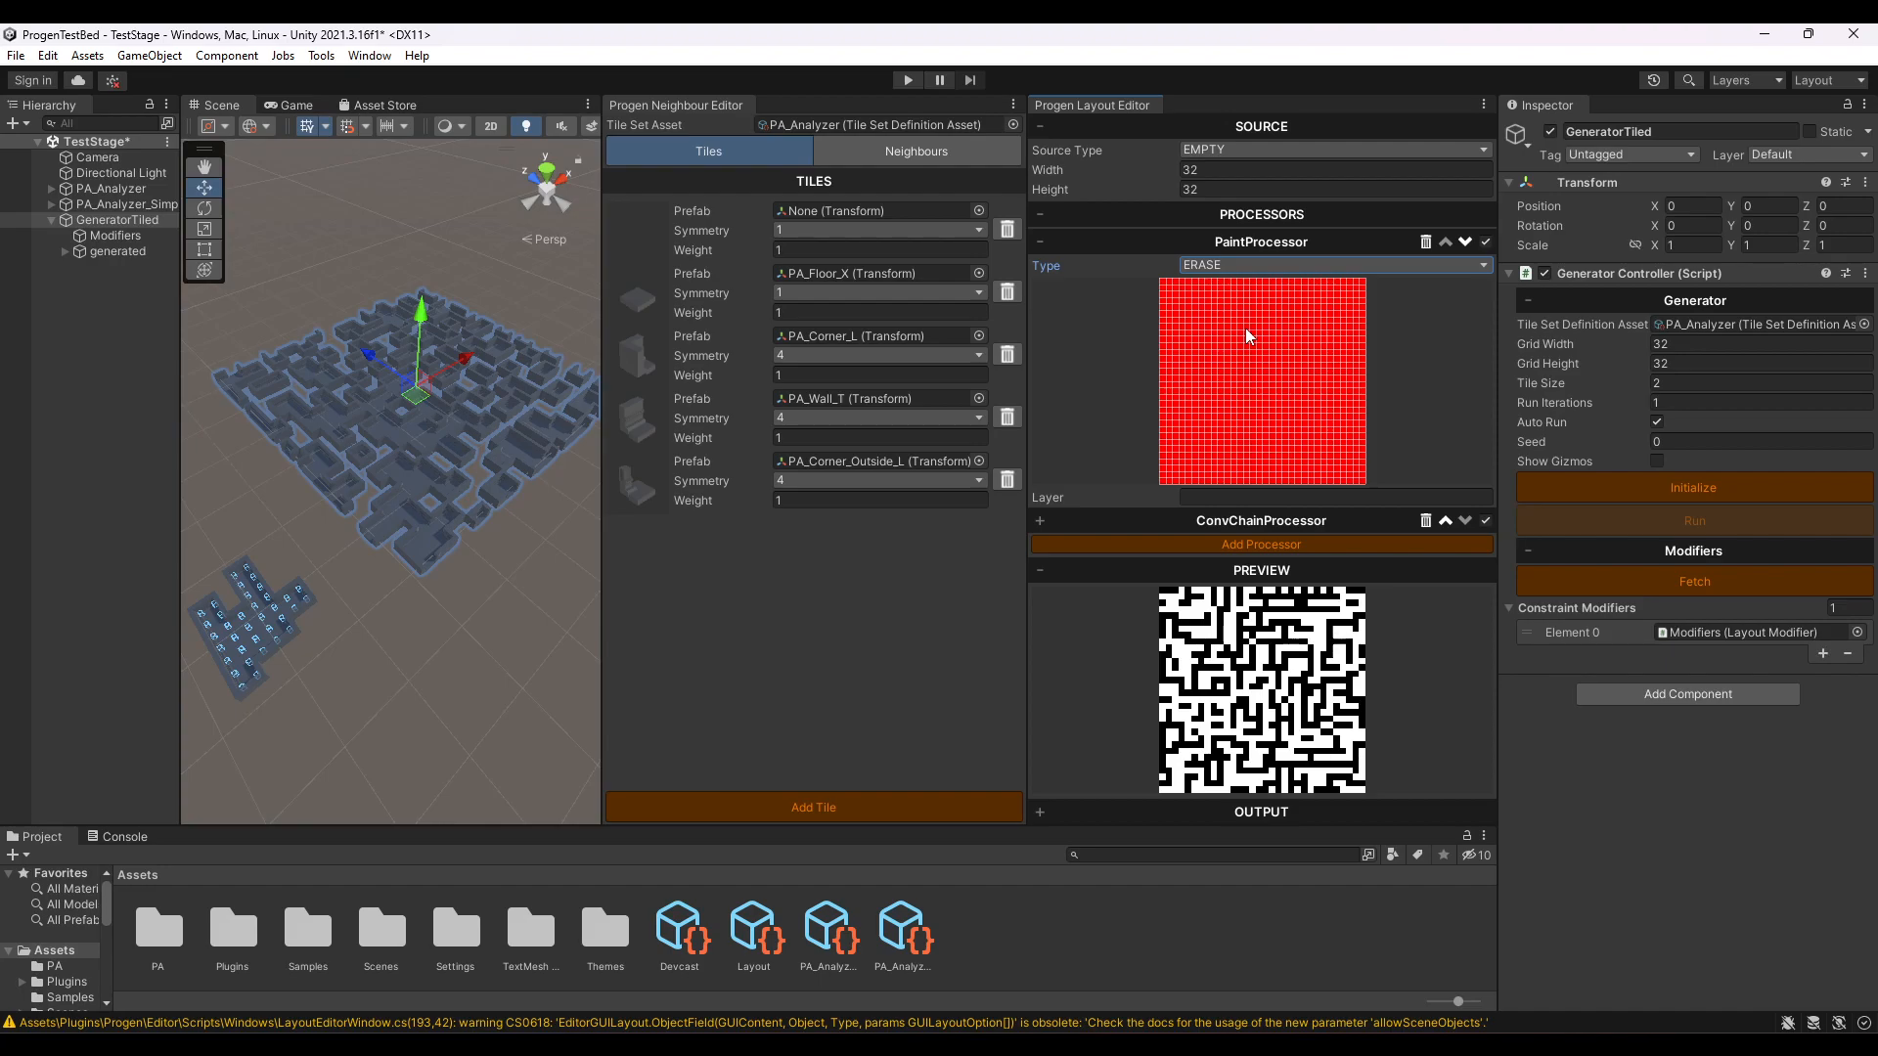
{"action": "left_click", "coordinate": [1222, 263]}
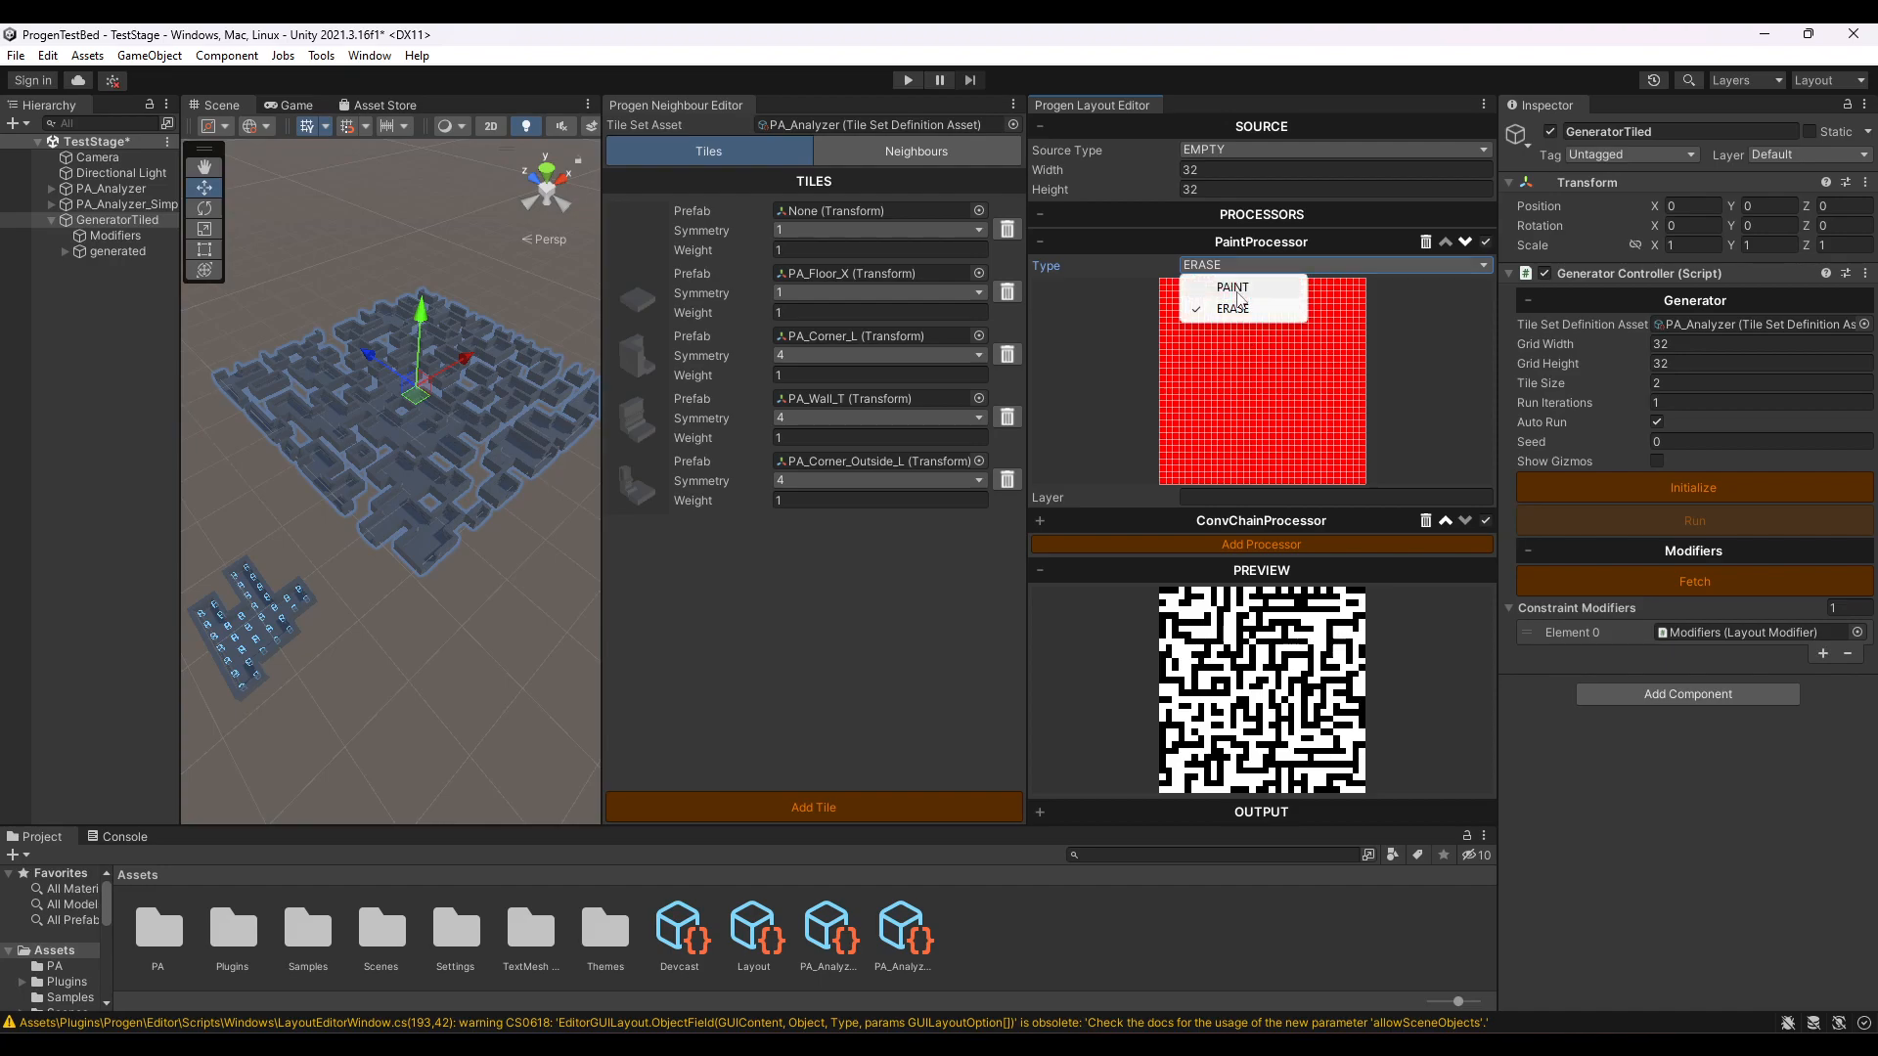
{"action": "left_click", "coordinate": [1235, 287]}
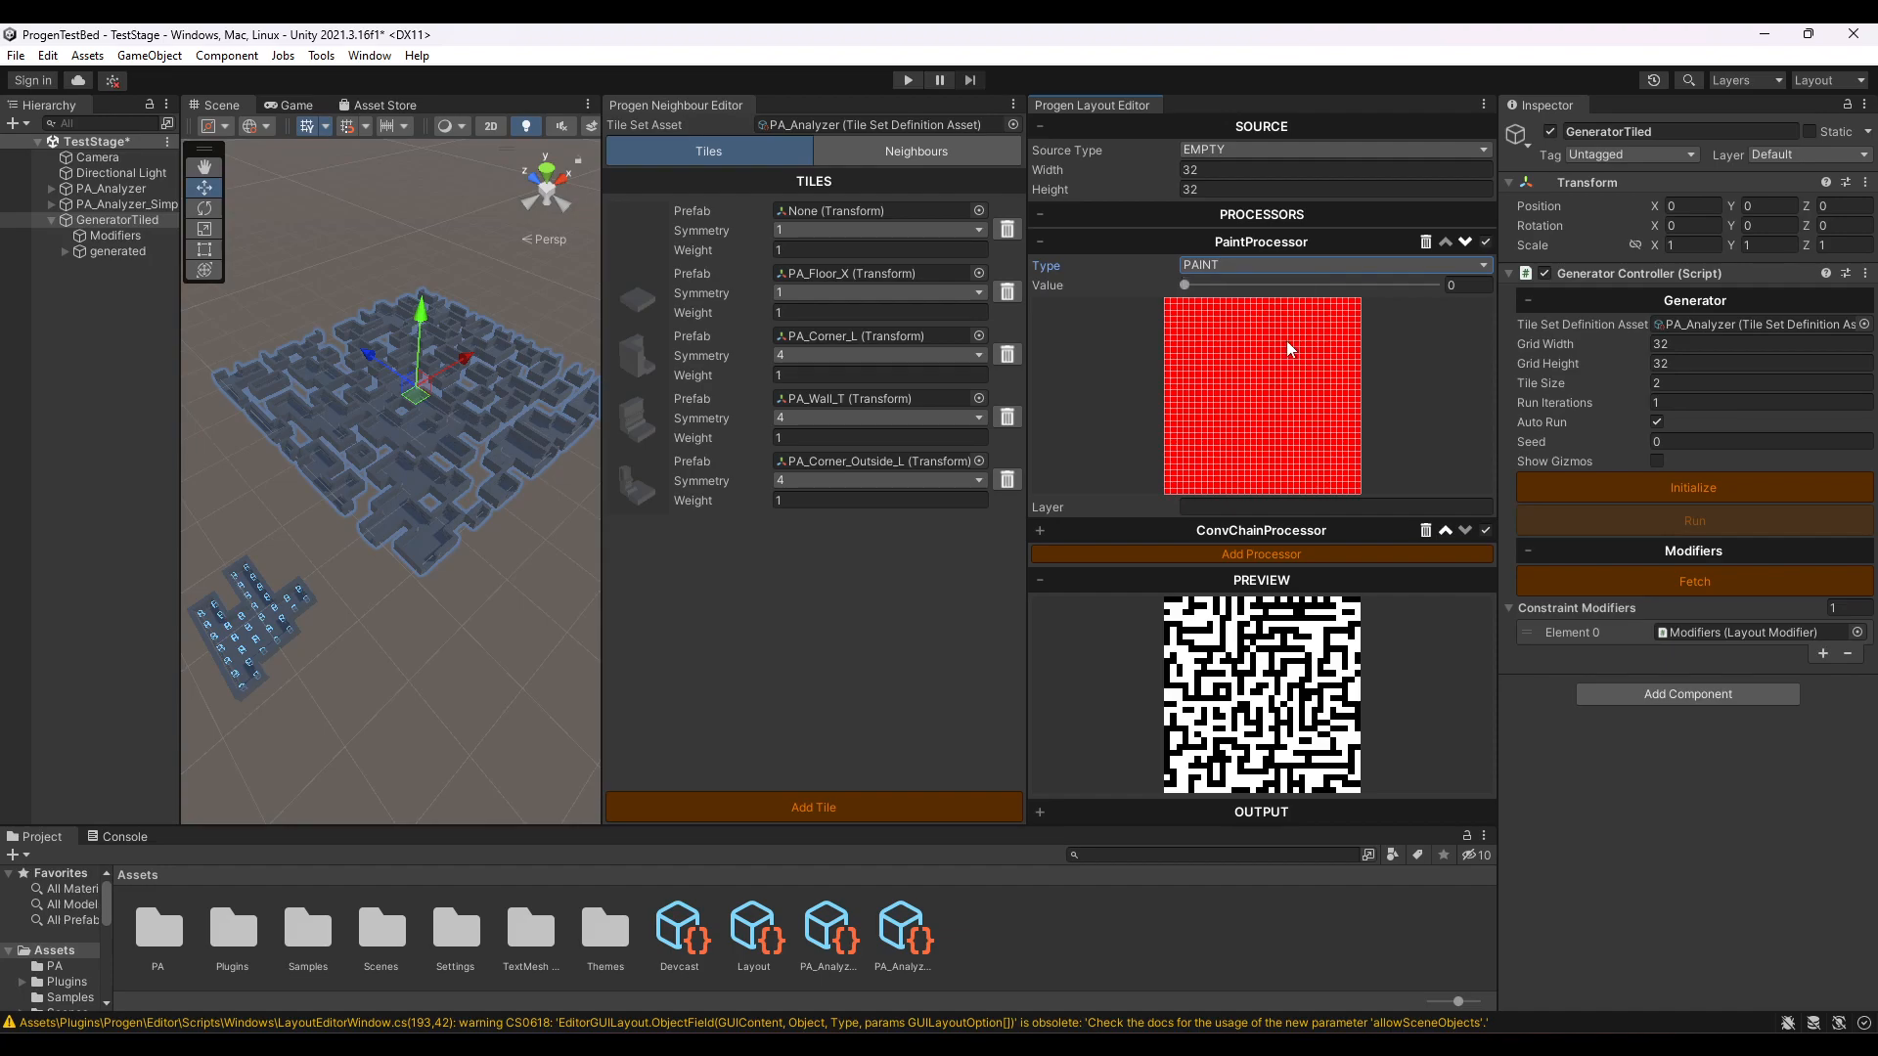
- Paint a square room of about 7×7 cells in the upper-right area of the PaintProcessor grid, with the paint value set to 255
{"action": "left_click_drag", "start_coordinate": [1284, 348], "coordinate": [1298, 352]}
{"action": "mouse_move", "coordinate": [1294, 342]}
{"action": "left_mouse_down"}
{"action": "mouse_move", "coordinate": [1310, 335]}
{"action": "mouse_move", "coordinate": [1313, 363]}
{"action": "left_mouse_up"}
{"action": "left_click_drag", "start_coordinate": [1232, 284], "coordinate": [1442, 287]}
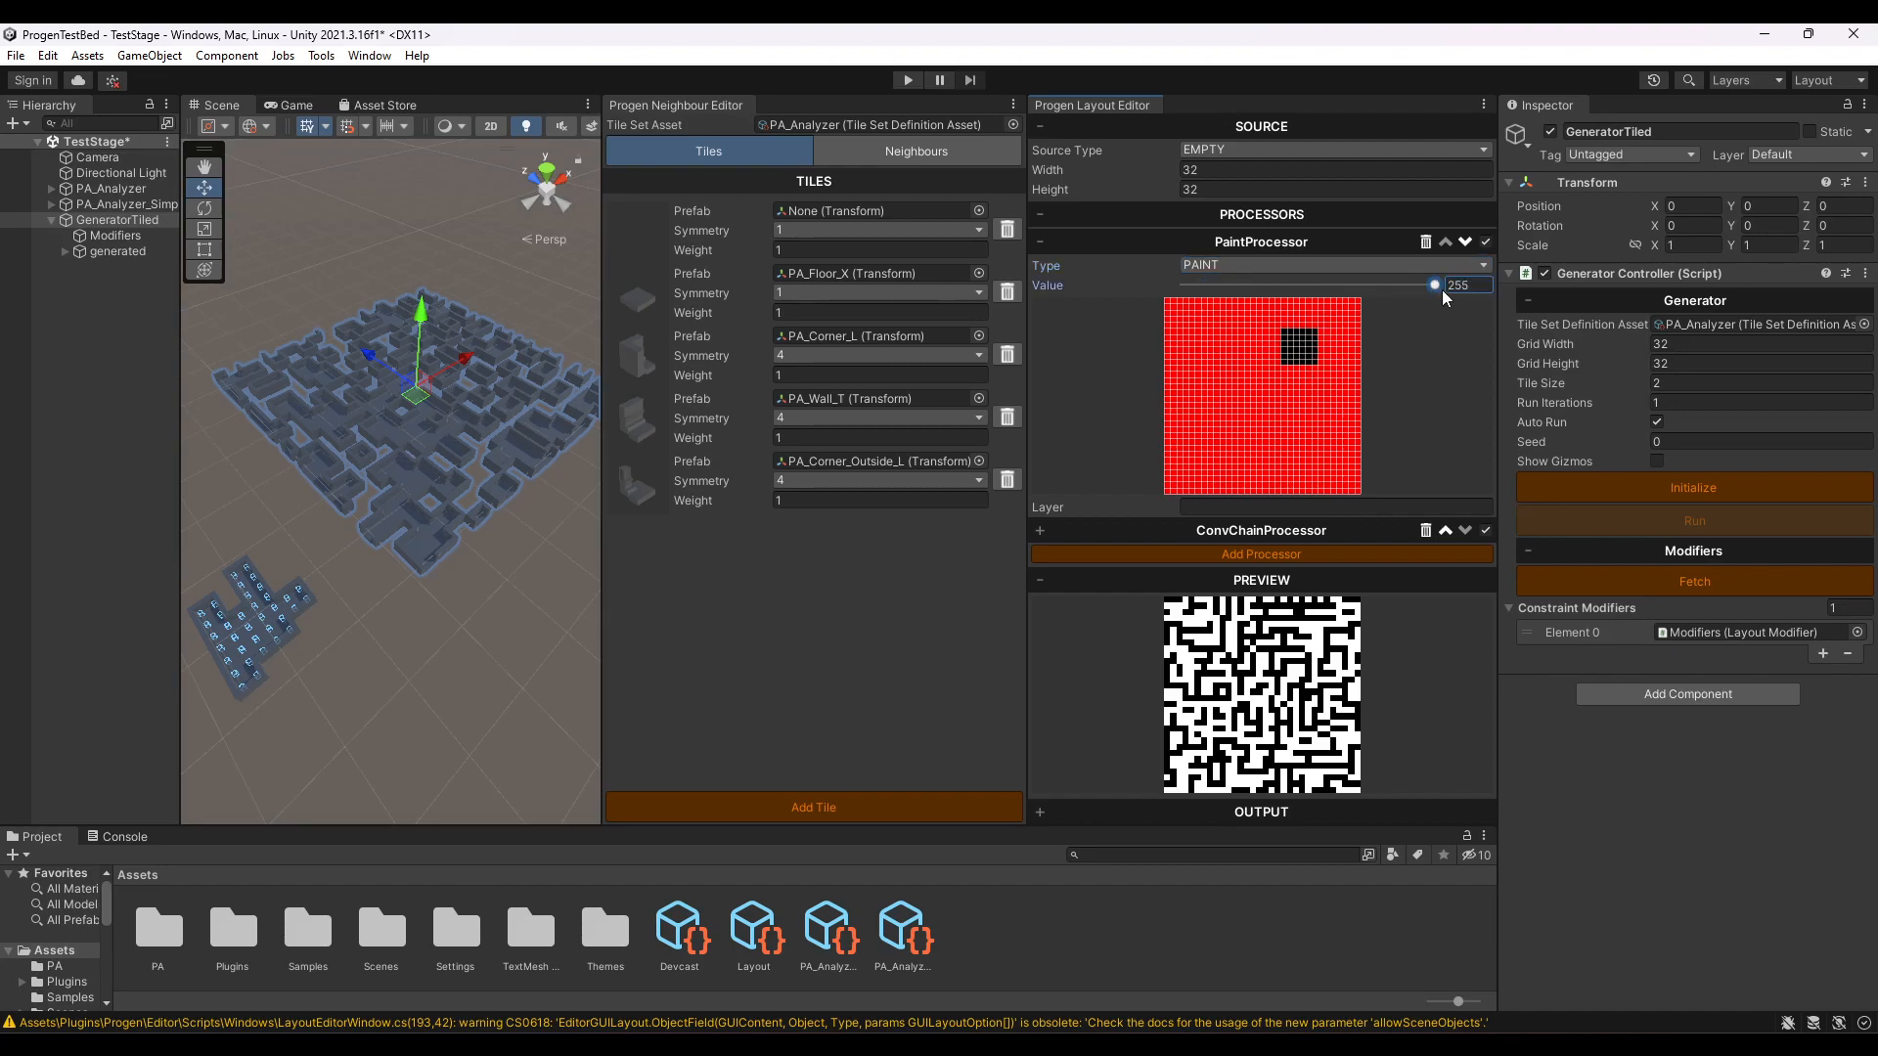
{"action": "mouse_move", "coordinate": [1287, 340]}
{"action": "left_mouse_down"}
{"action": "mouse_move", "coordinate": [1287, 367]}
{"action": "mouse_move", "coordinate": [1315, 369]}
{"action": "mouse_move", "coordinate": [1314, 333]}
{"action": "mouse_move", "coordinate": [1309, 359]}
{"action": "mouse_move", "coordinate": [1285, 338]}
{"action": "left_mouse_up"}
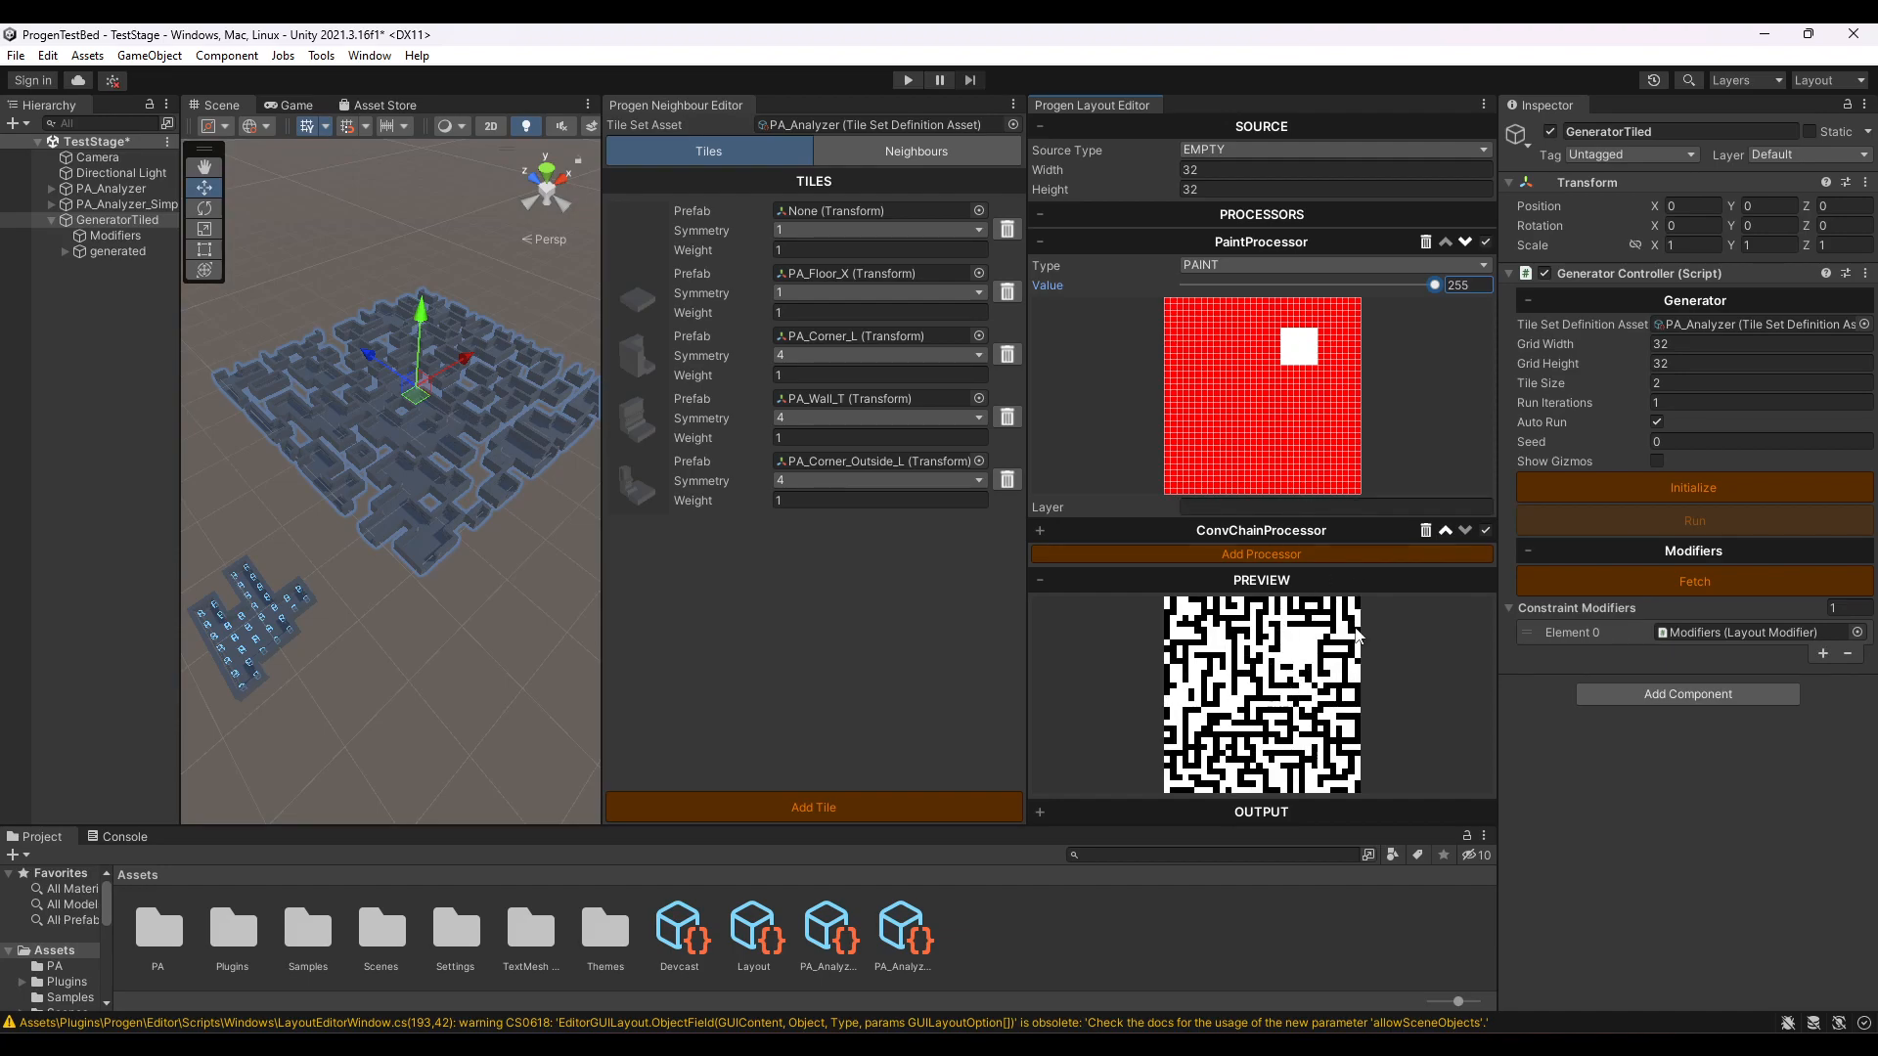
{"action": "mouse_move", "coordinate": [1279, 332]}
{"action": "left_mouse_down"}
{"action": "mouse_move", "coordinate": [1279, 368]}
{"action": "mouse_move", "coordinate": [1314, 369]}
{"action": "left_mouse_up"}
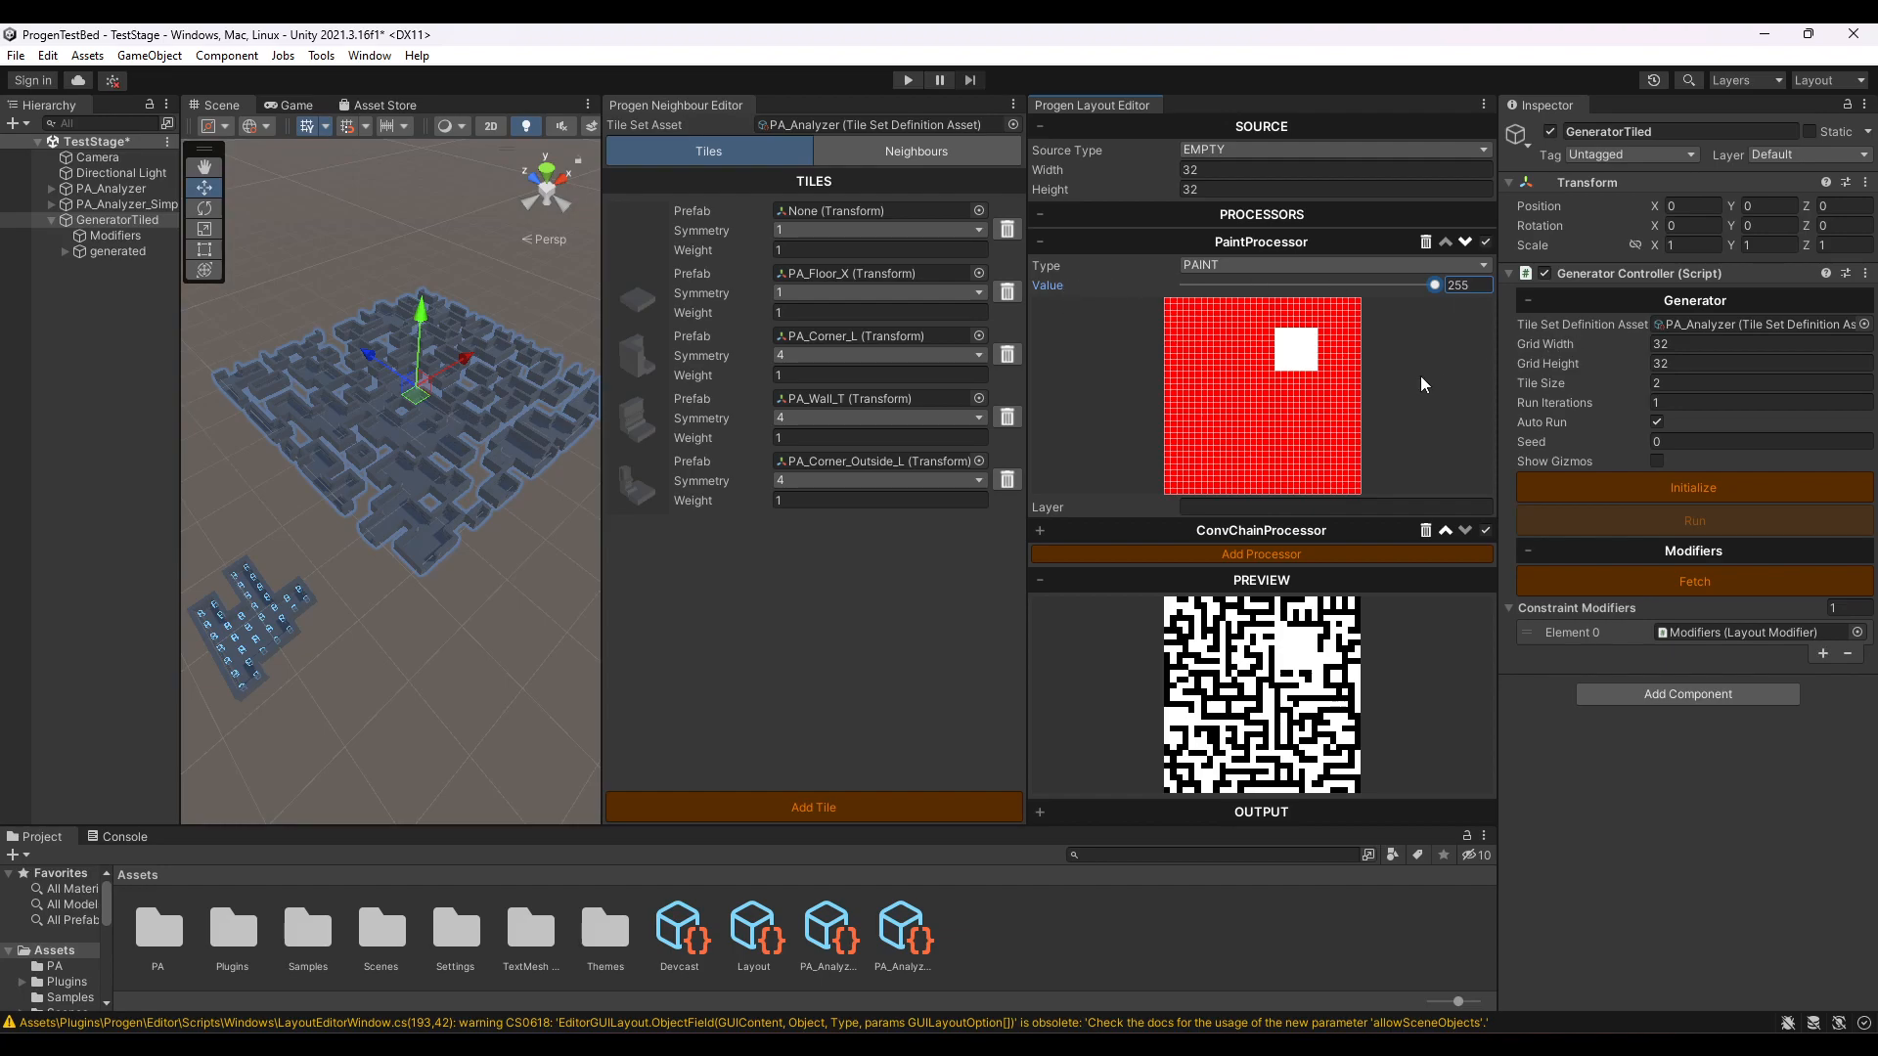
- Name the PaintProcessor's layer "constraint" and check the layout preview
{"action": "left_click", "coordinate": [1225, 508]}
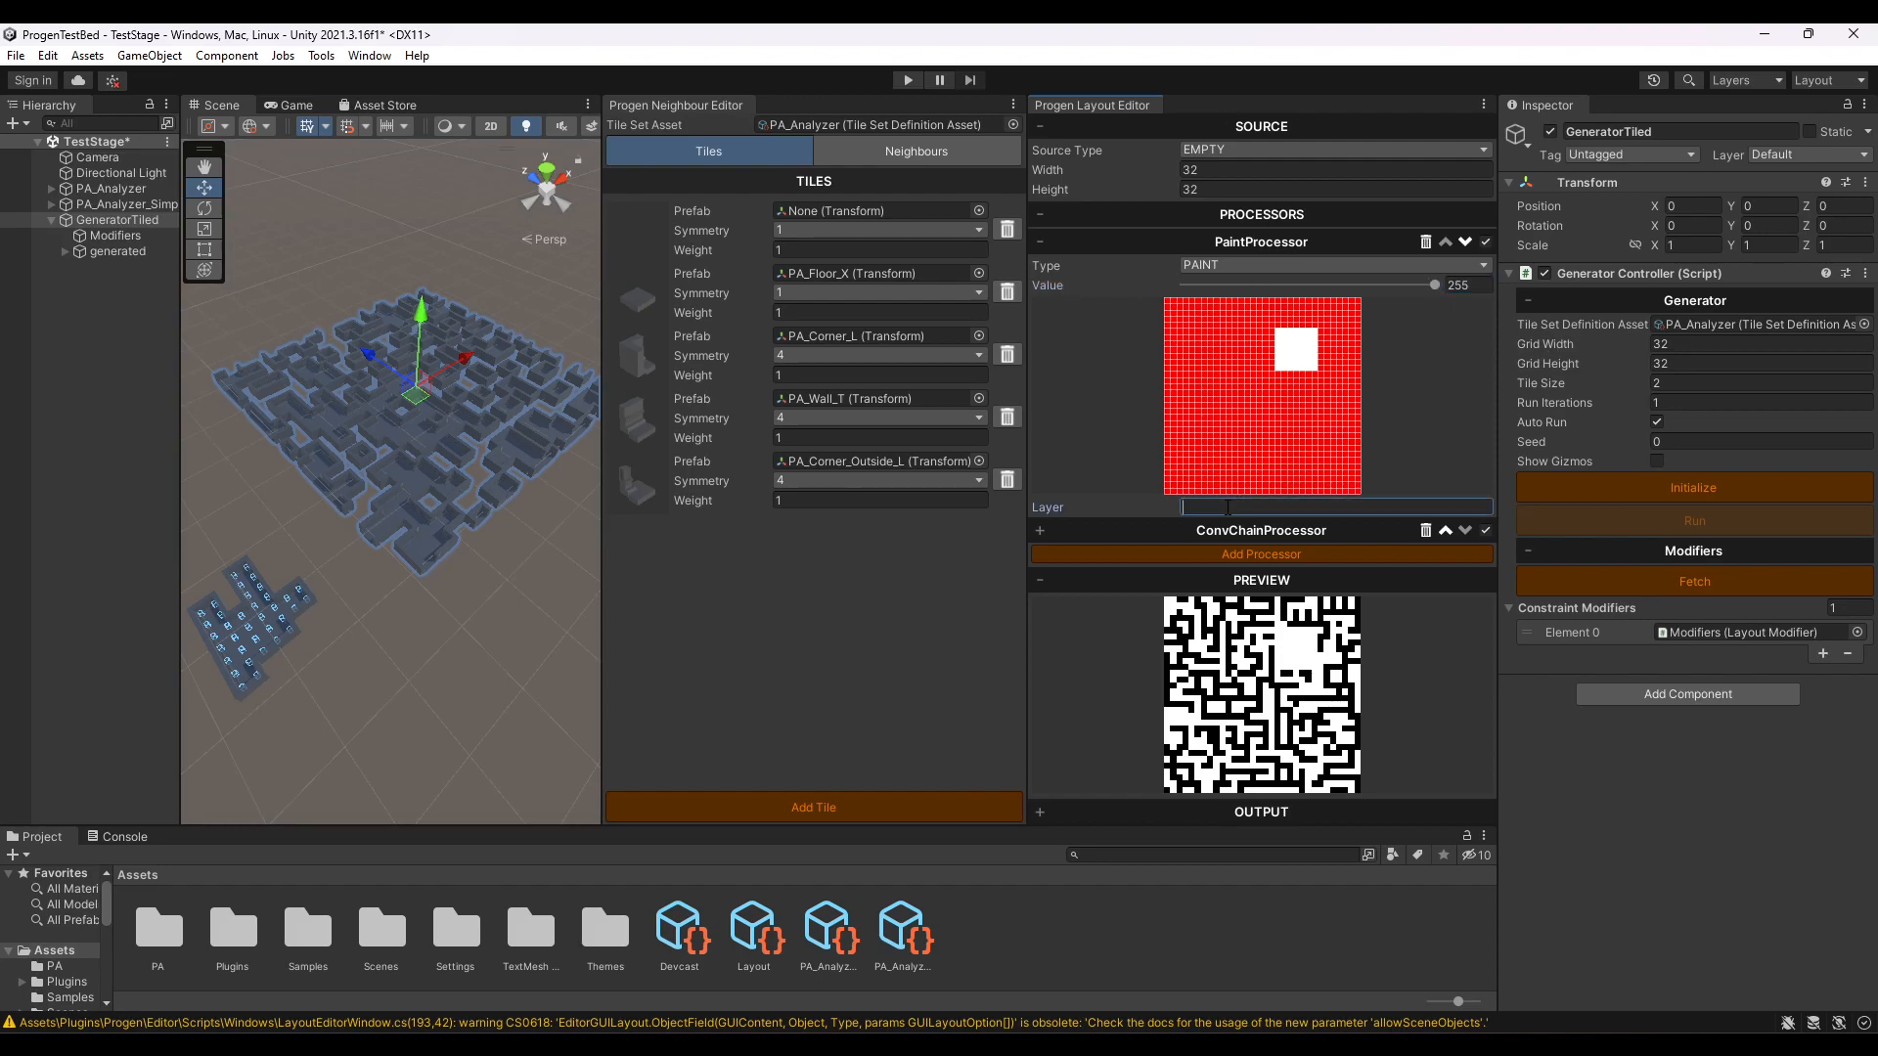
{"action": "type", "text": "constraint"}
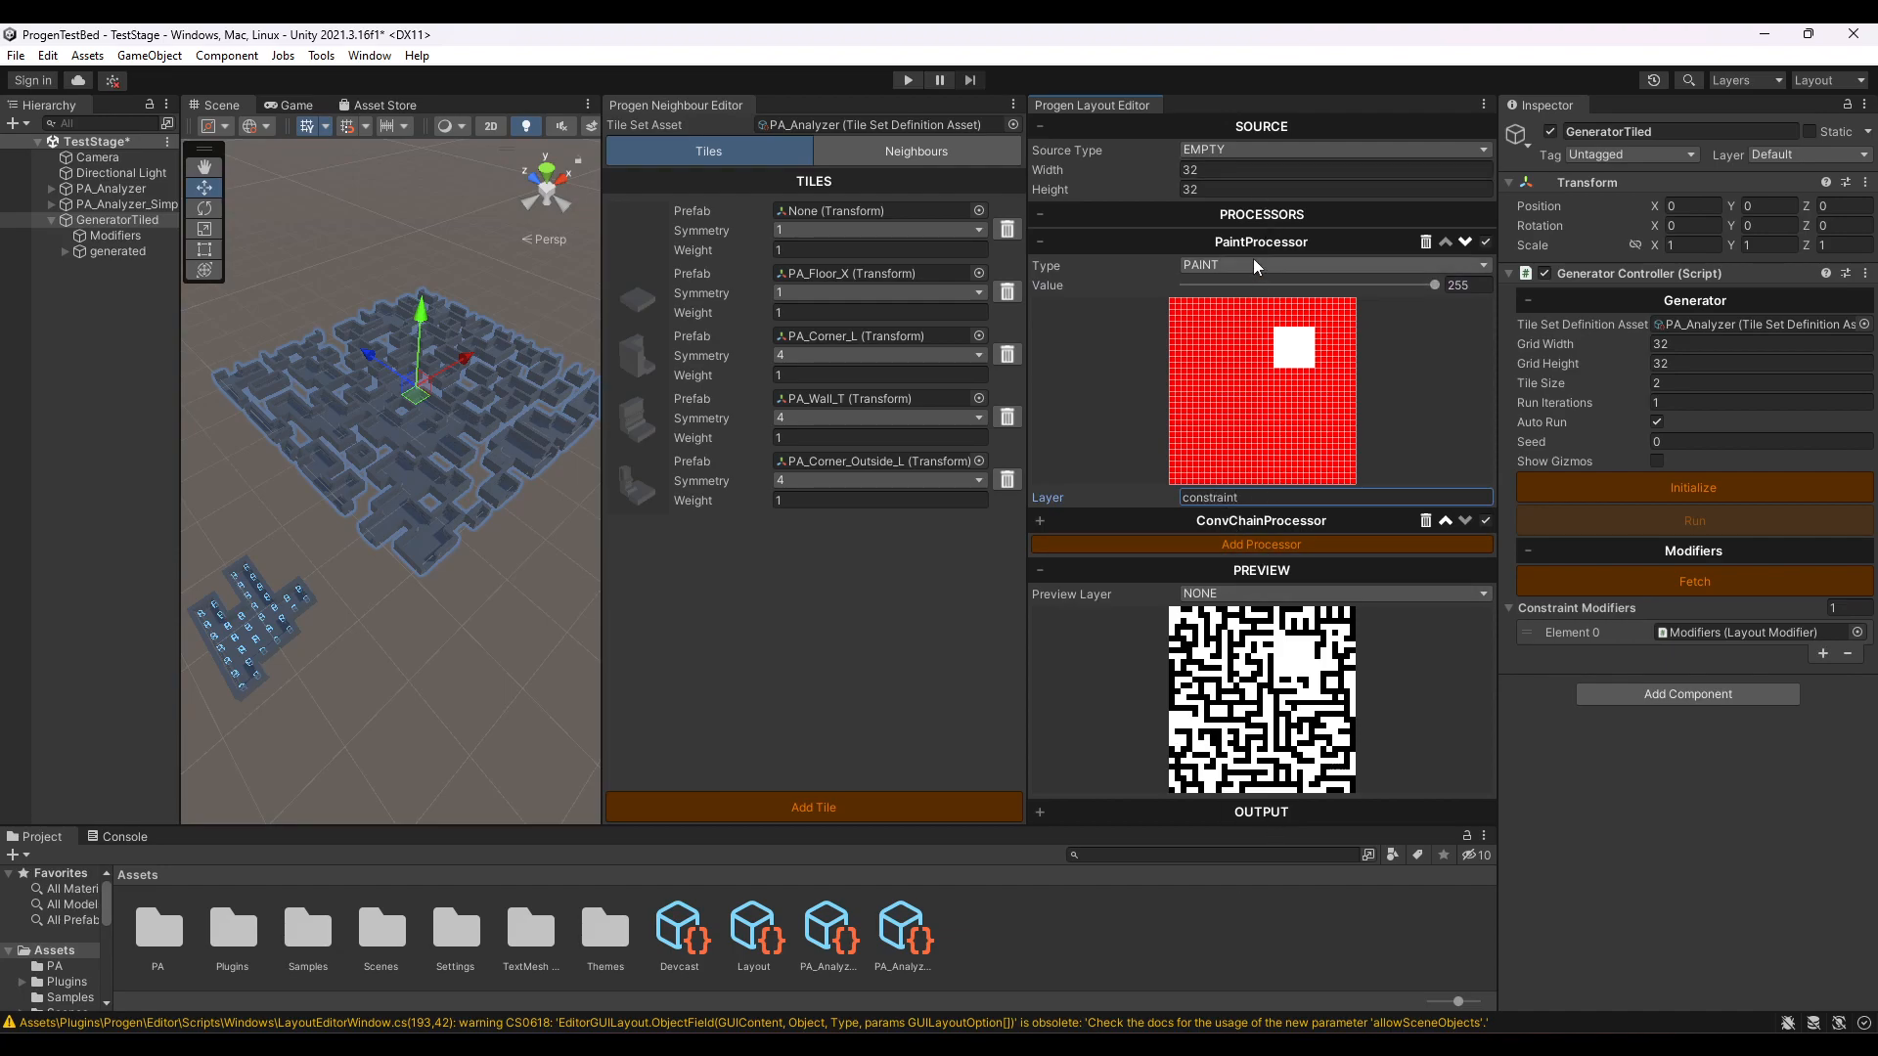
{"action": "left_click", "coordinate": [1047, 243]}
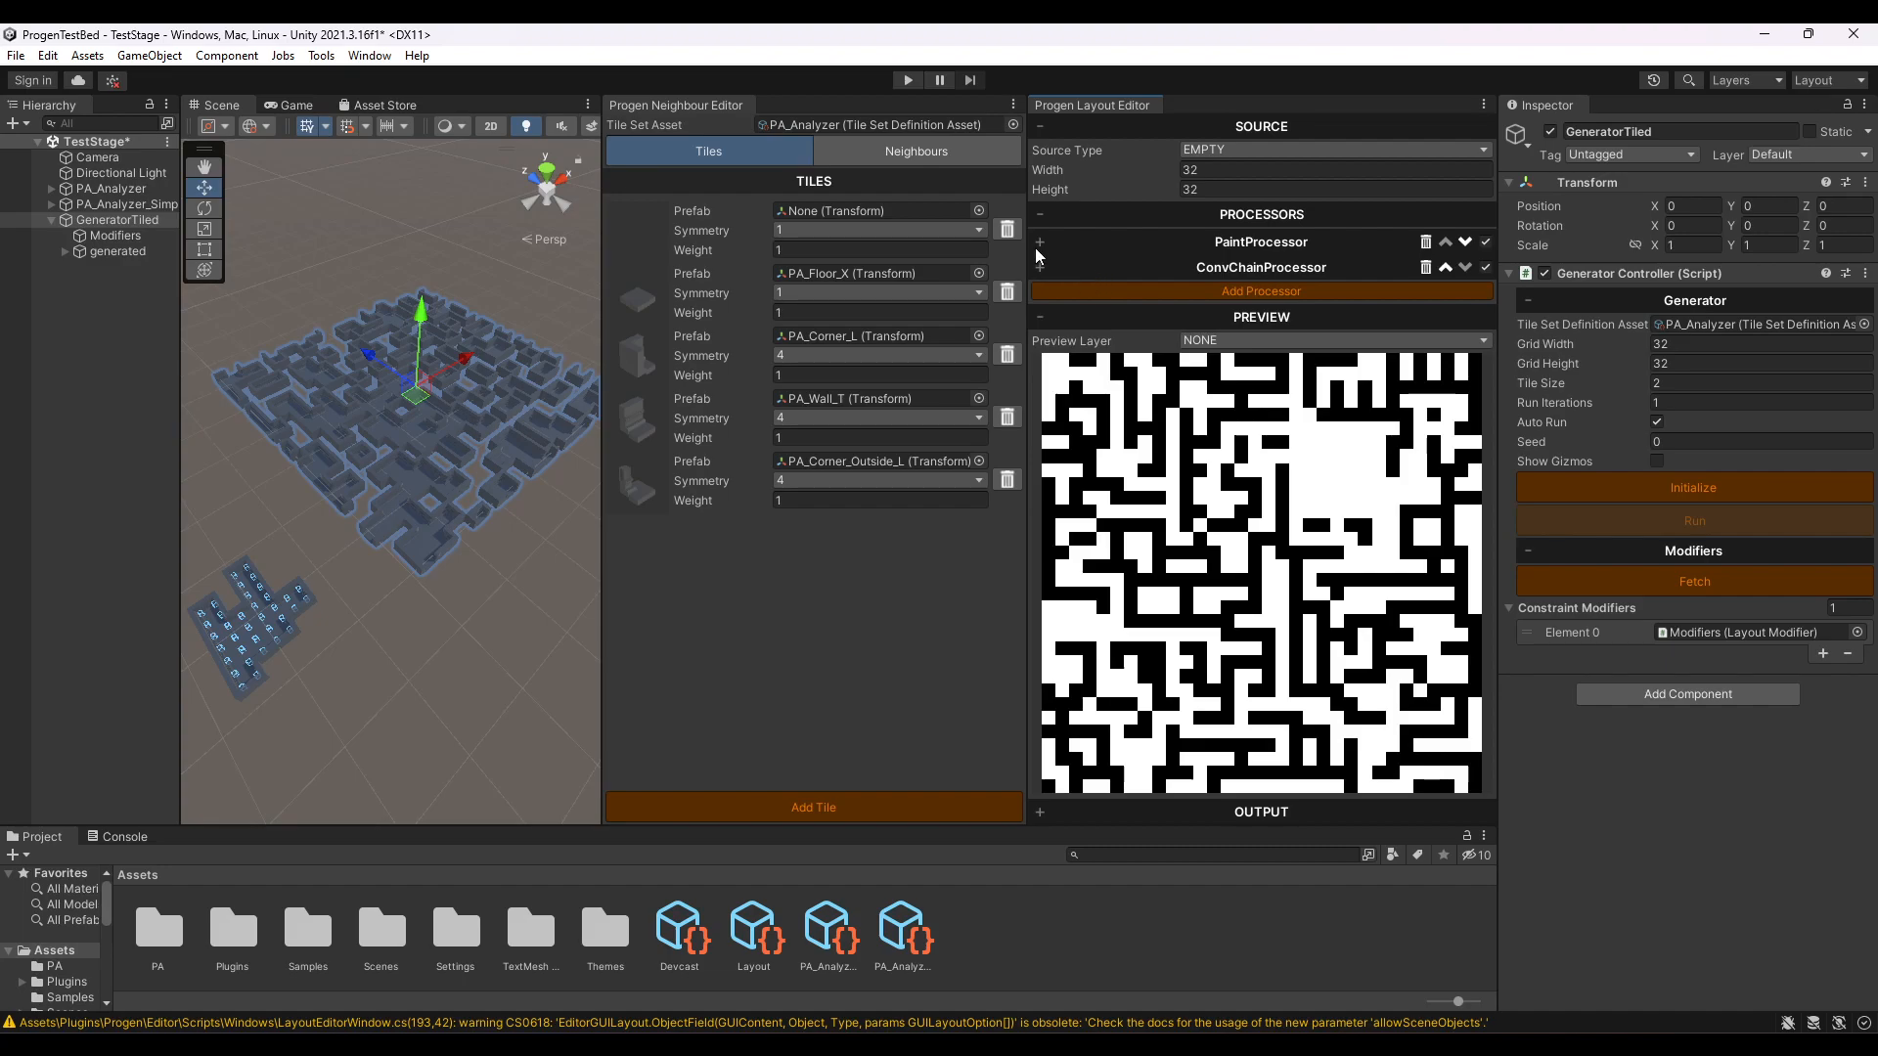
{"action": "left_click", "coordinate": [1037, 244]}
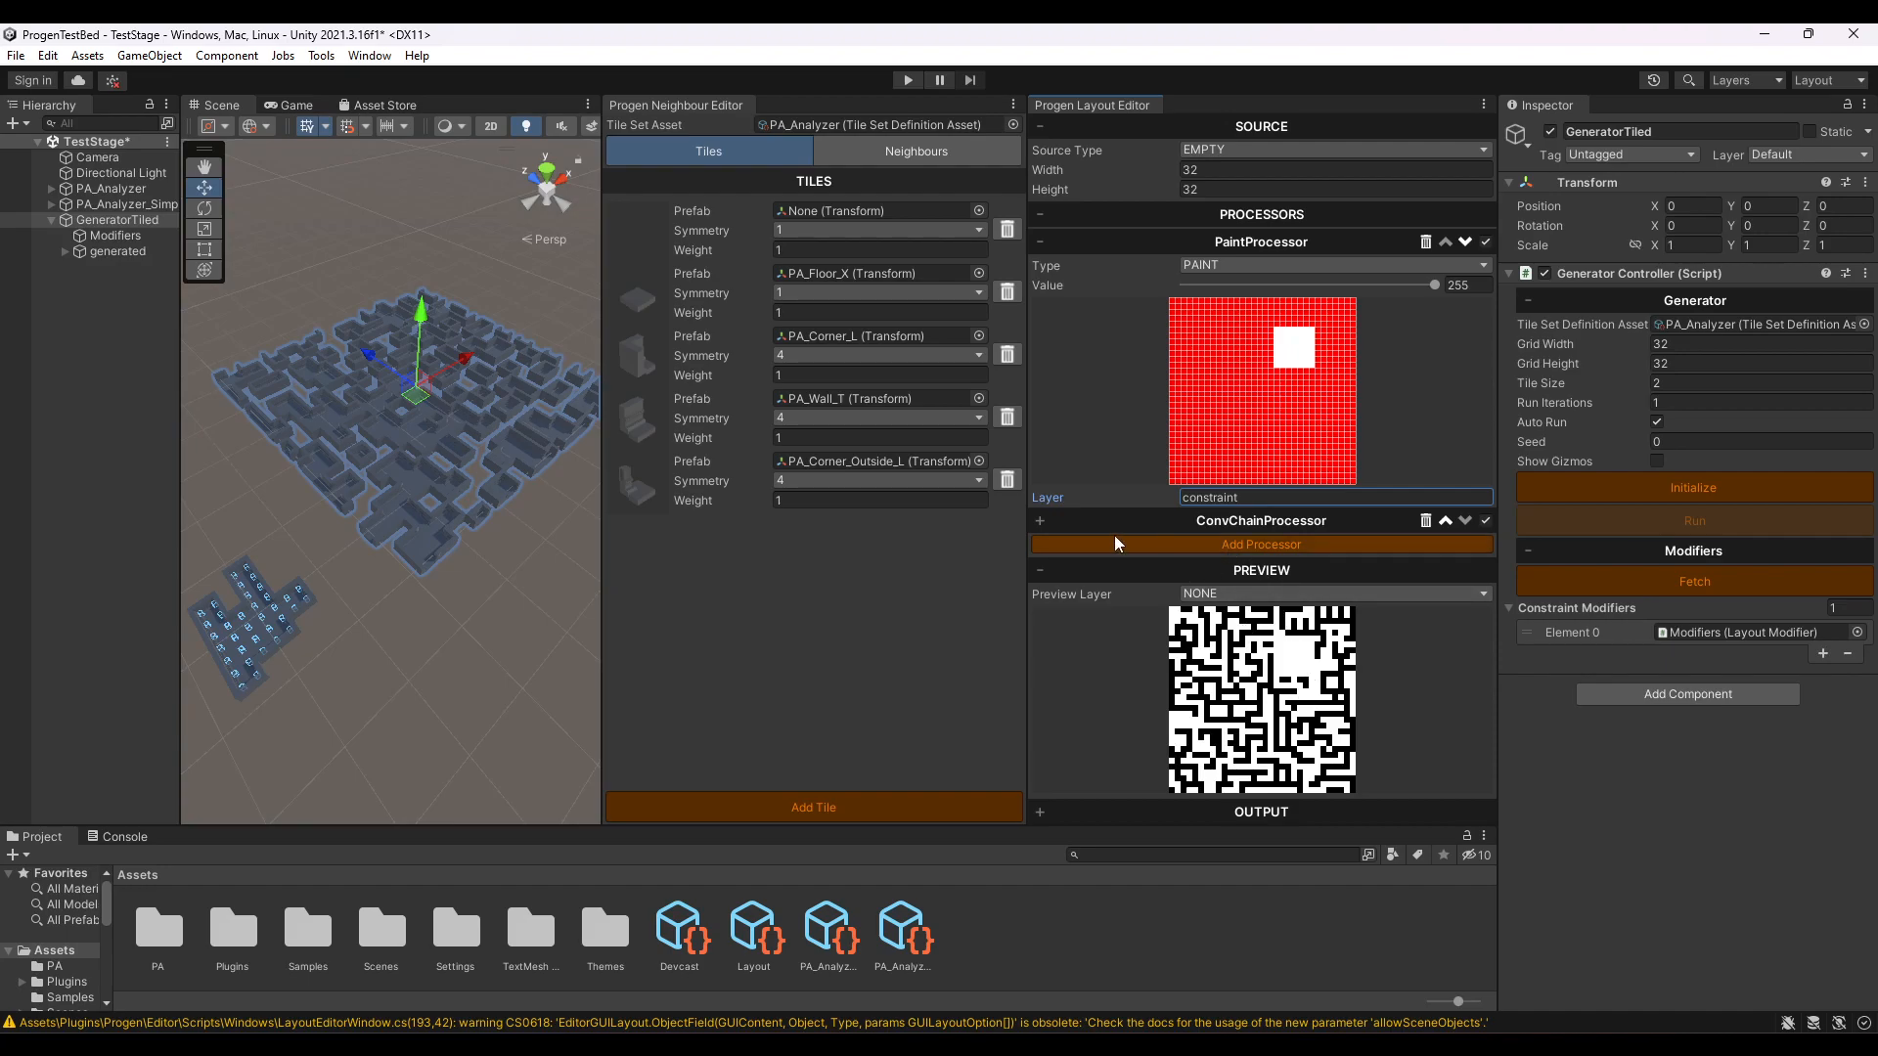
- Set the ConvChainProcessor's constraint layer to the painted "constraint" layer
{"action": "left_click", "coordinate": [1044, 521]}
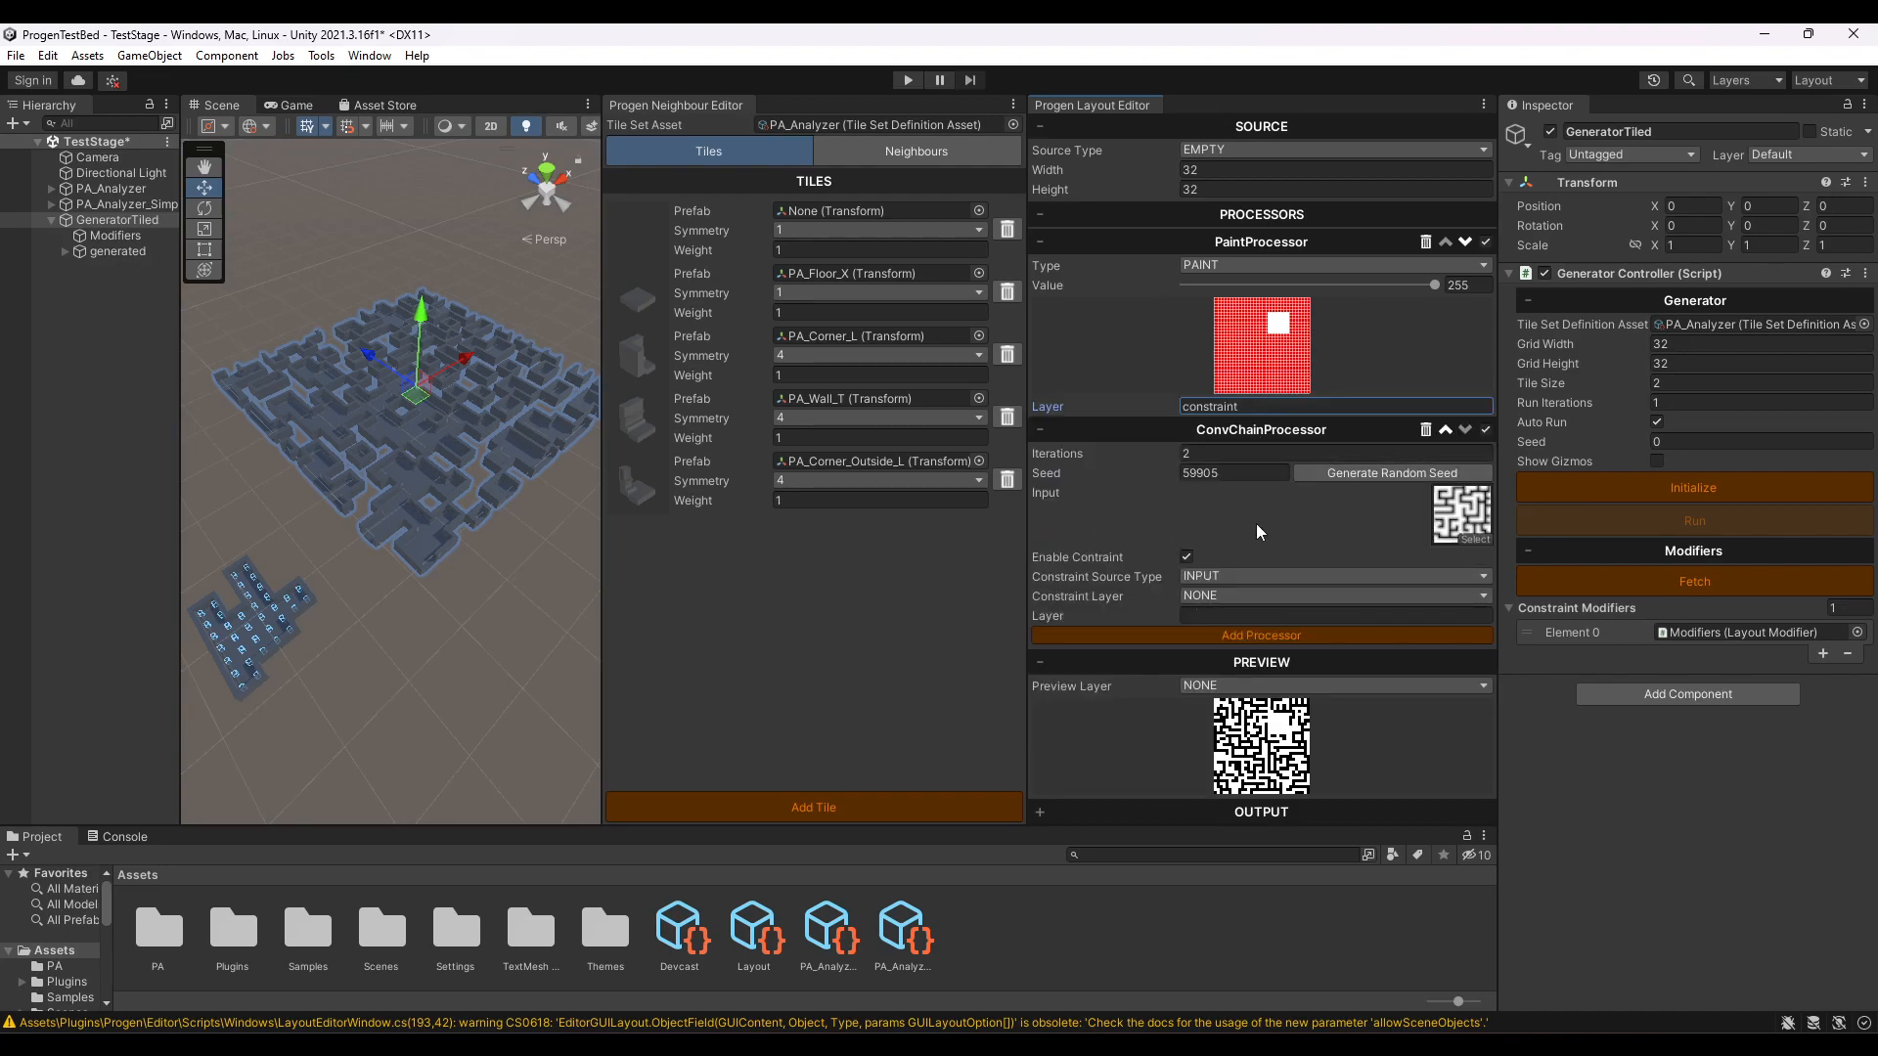
{"action": "left_click", "coordinate": [1211, 592]}
{"action": "left_click", "coordinate": [1213, 639]}
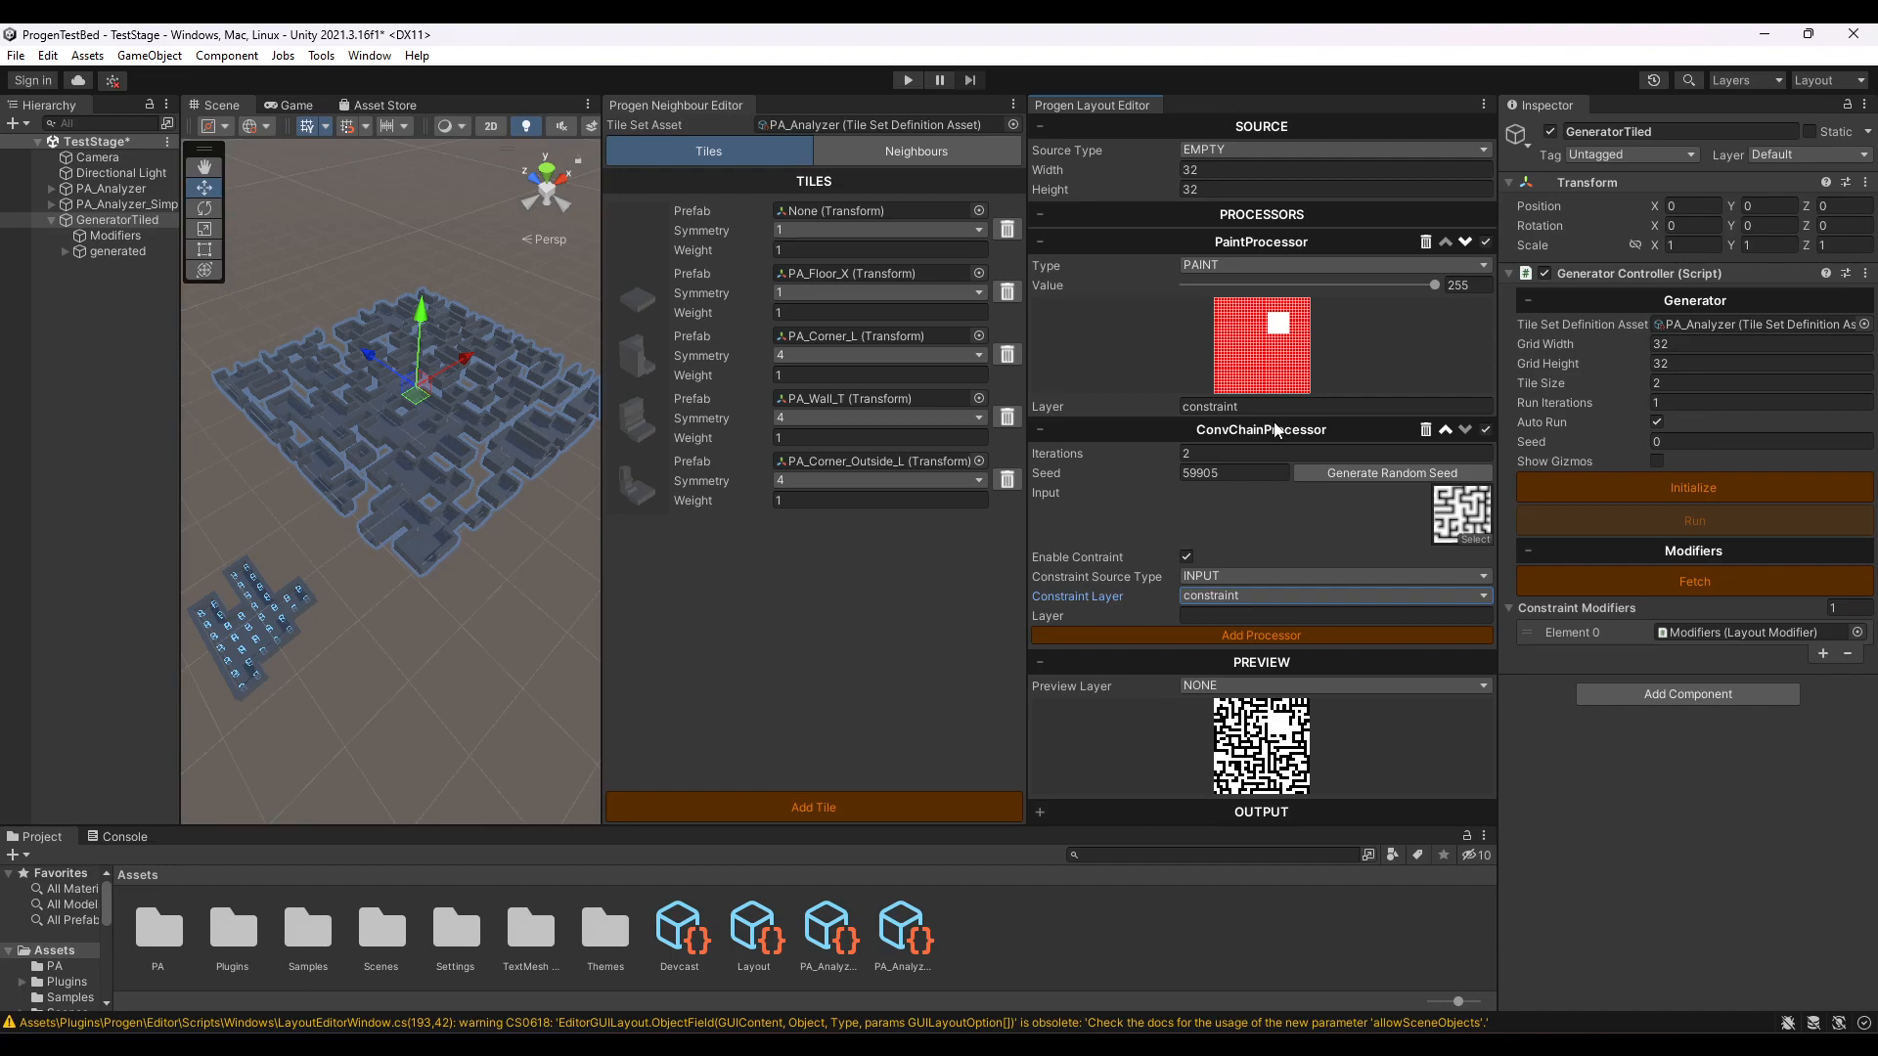
- Switch the ConvChainProcessor's constraint layer to NONE and back to constraint, keeping INPUT as the constraint source type
{"action": "left_click", "coordinate": [1252, 596]}
{"action": "left_click", "coordinate": [1258, 612]}
{"action": "left_click", "coordinate": [1201, 595]}
{"action": "left_click", "coordinate": [1265, 641]}
{"action": "left_click", "coordinate": [1199, 574]}
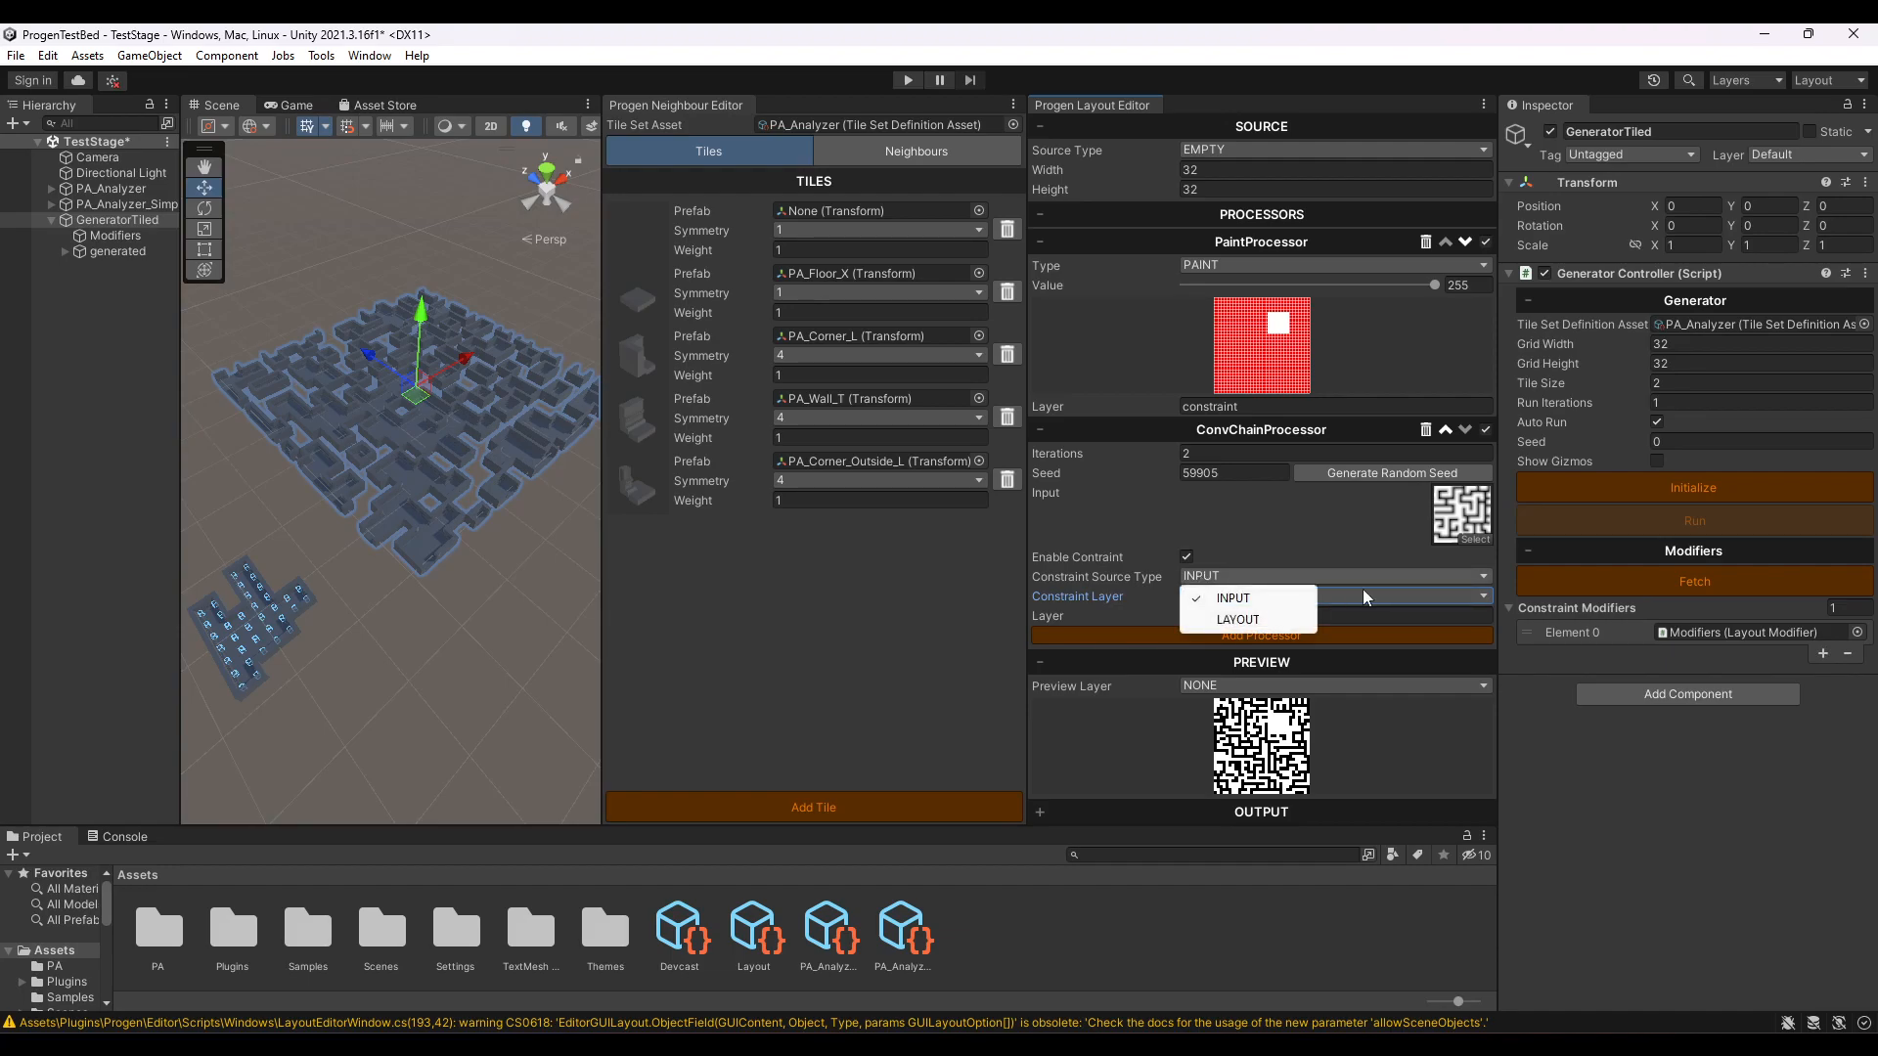
{"action": "left_click", "coordinate": [1232, 598]}
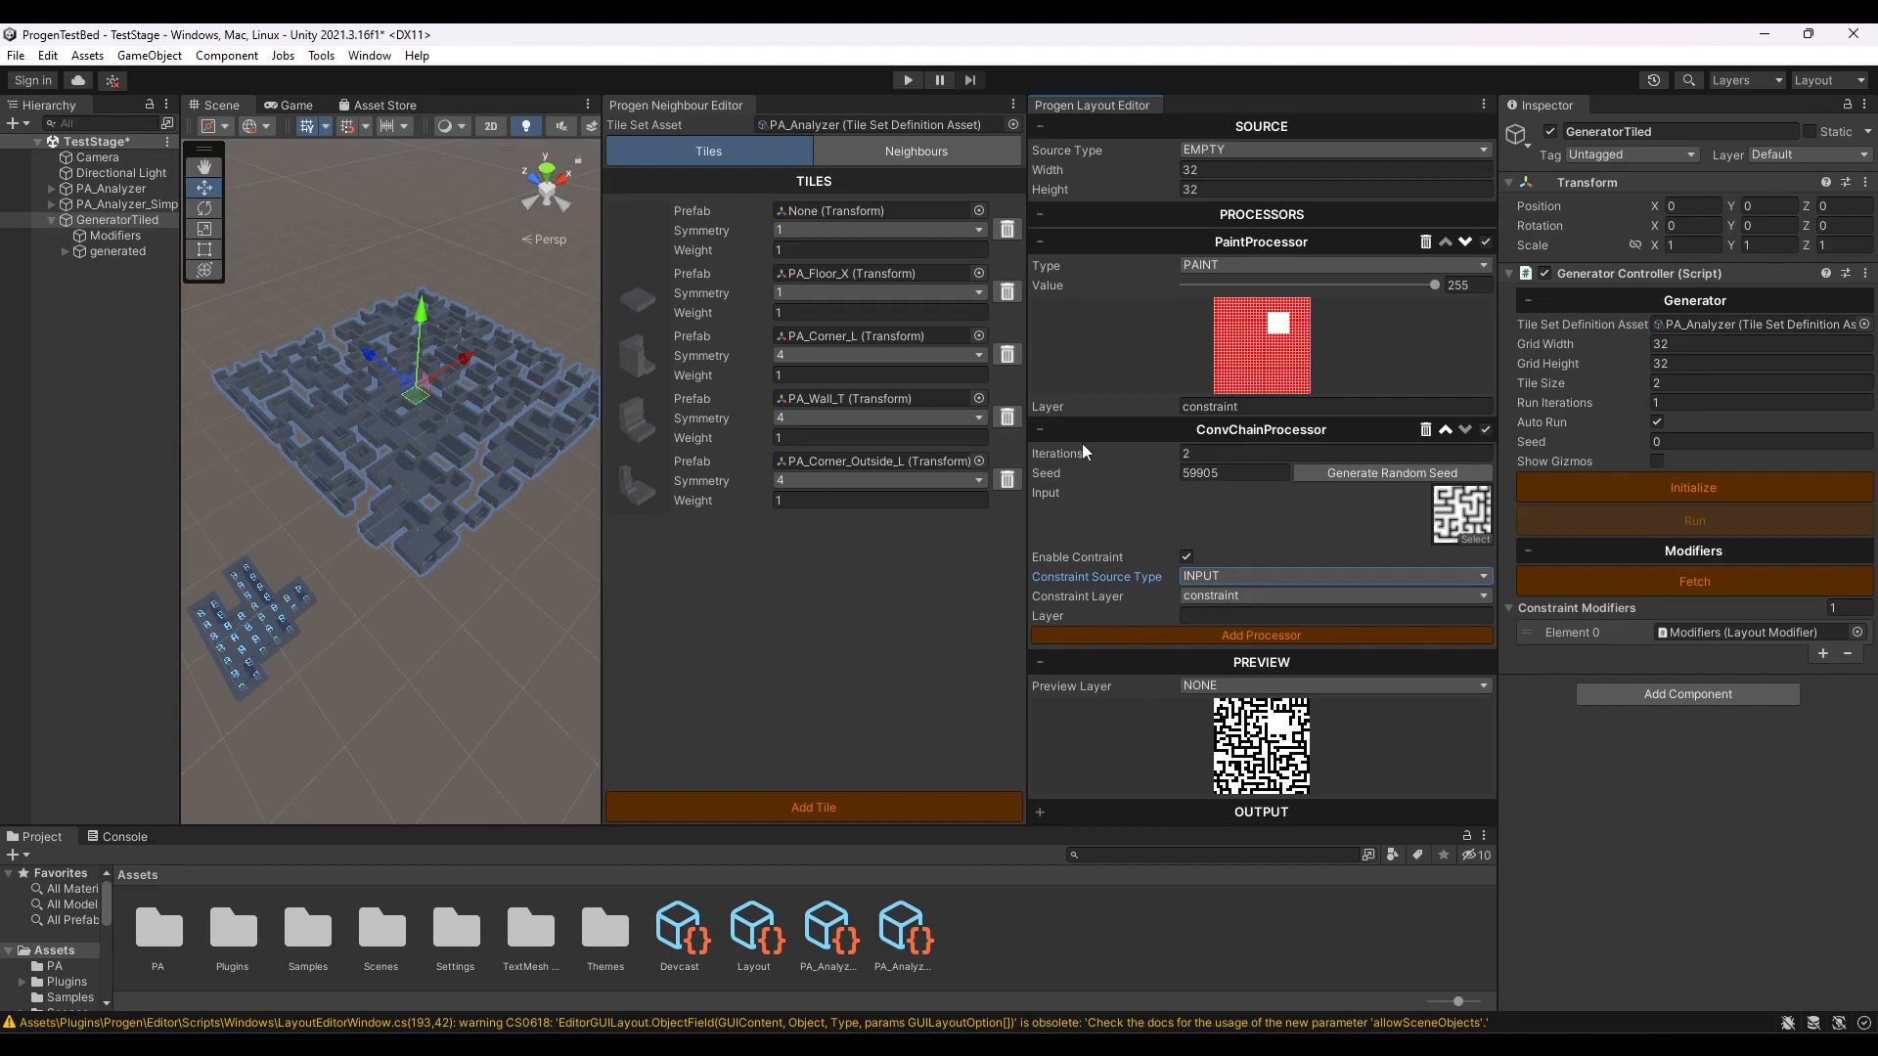
- Paint an L-shaped corridor two cells wide from the white room to a second room of about 7×5 cells in the grid's lower-left area
{"action": "left_click", "coordinate": [1041, 430]}
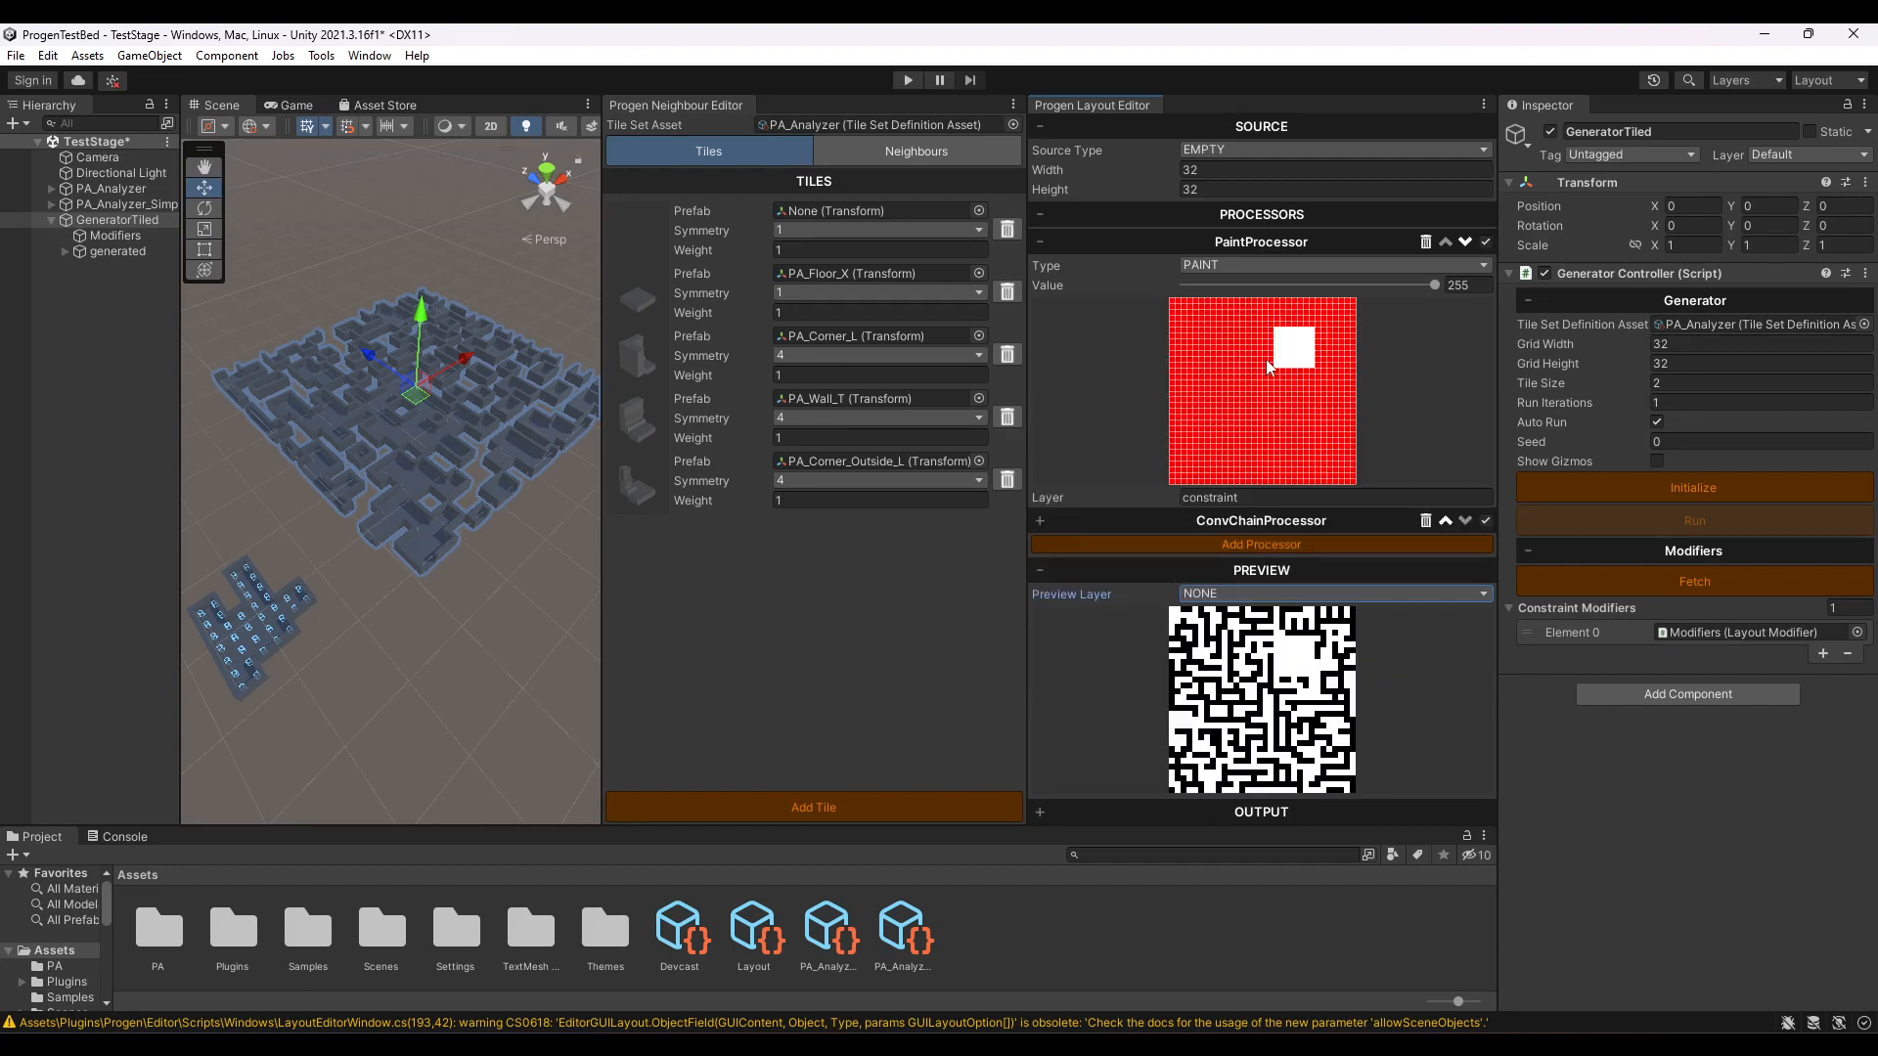
{"action": "left_click_drag", "start_coordinate": [1271, 355], "coordinate": [1230, 356]}
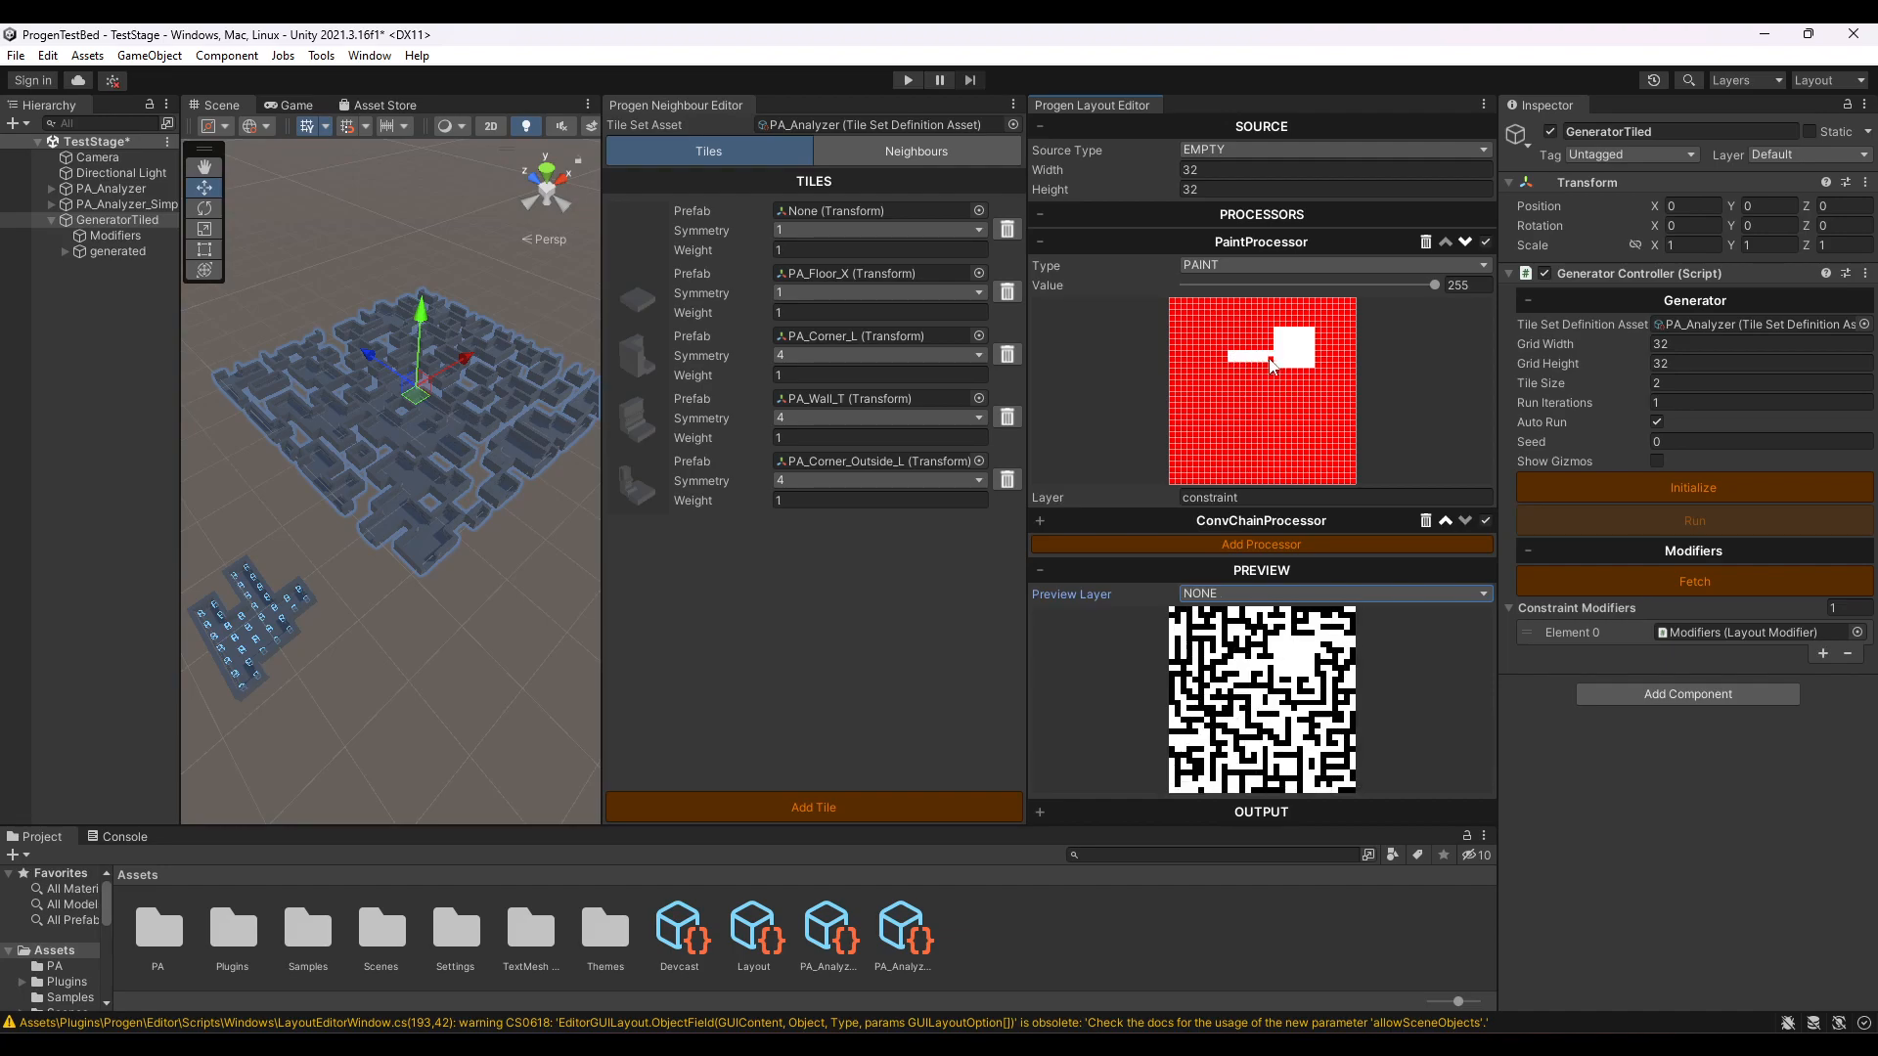
{"action": "mouse_move", "coordinate": [1231, 364]}
{"action": "left_mouse_down"}
{"action": "mouse_move", "coordinate": [1226, 433]}
{"action": "mouse_move", "coordinate": [1246, 459]}
{"action": "mouse_move", "coordinate": [1240, 436]}
{"action": "mouse_move", "coordinate": [1214, 439]}
{"action": "mouse_move", "coordinate": [1218, 464]}
{"action": "mouse_move", "coordinate": [1243, 452]}
{"action": "mouse_move", "coordinate": [1222, 442]}
{"action": "left_mouse_up"}
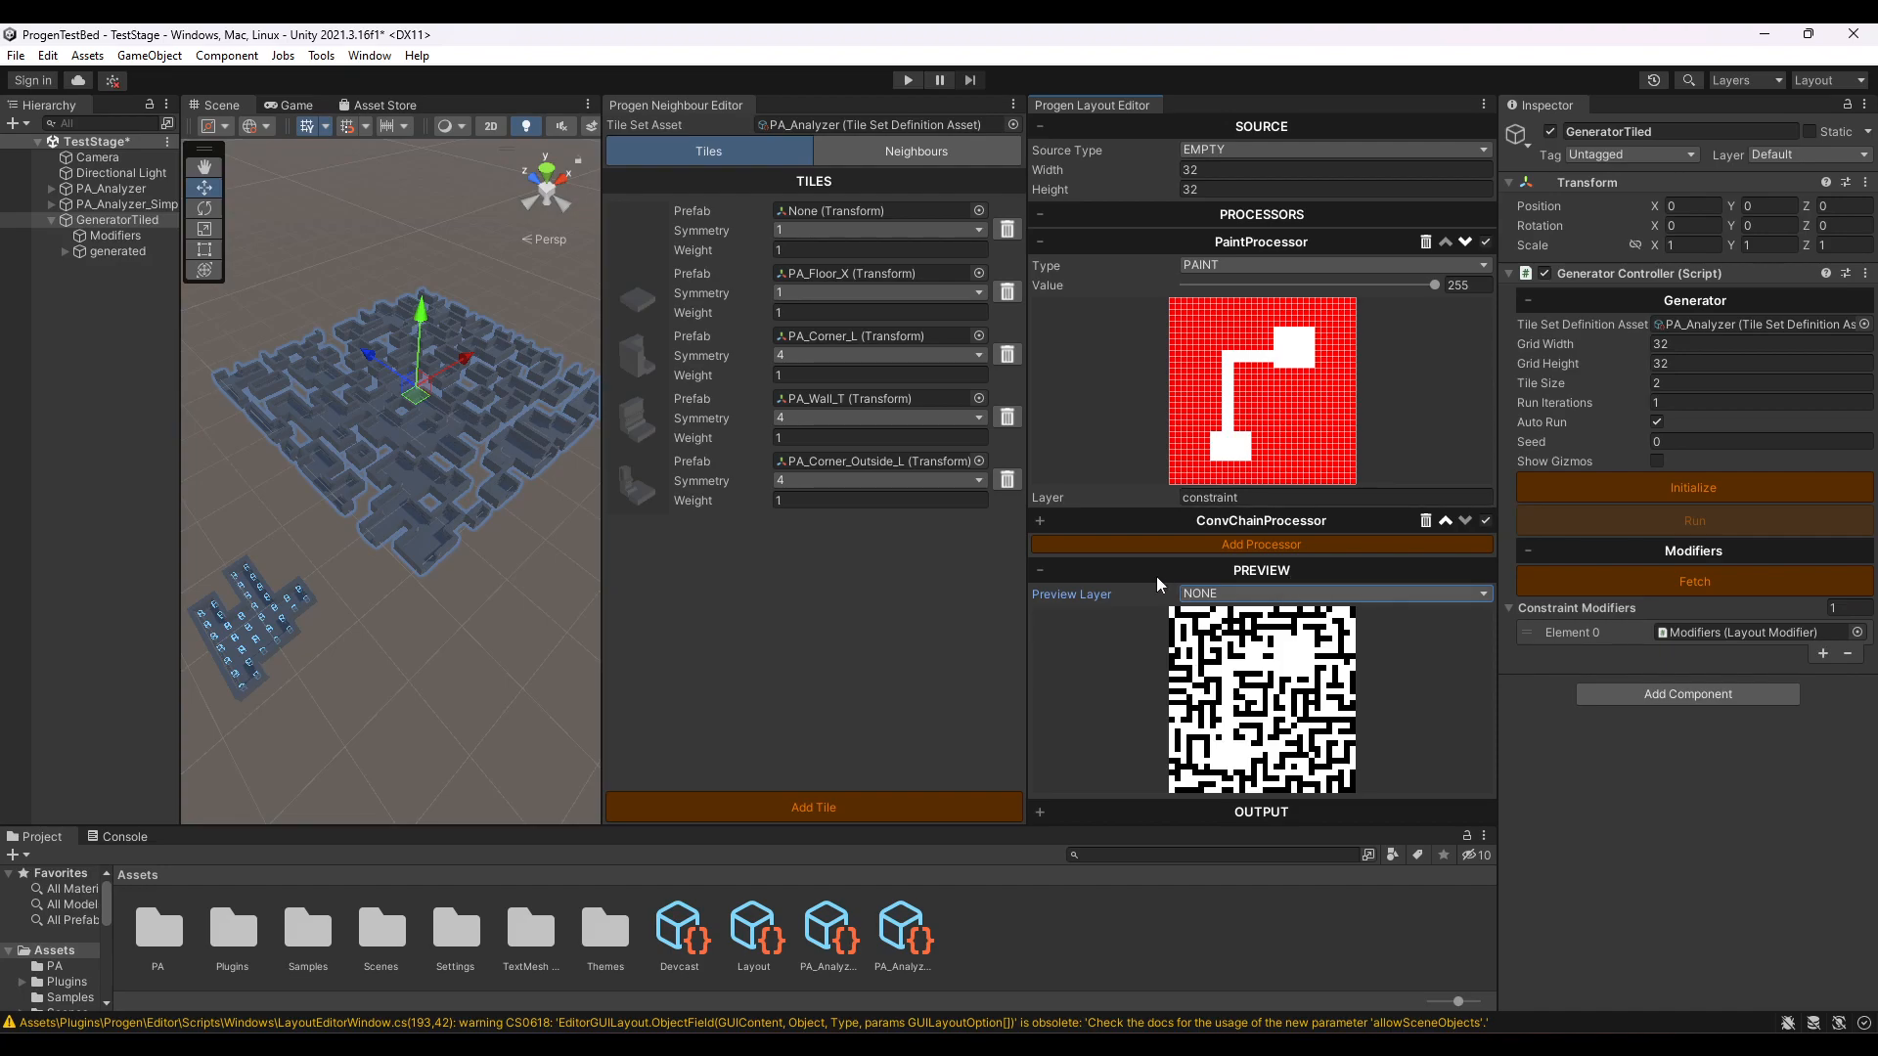
{"action": "left_click", "coordinate": [1039, 240]}
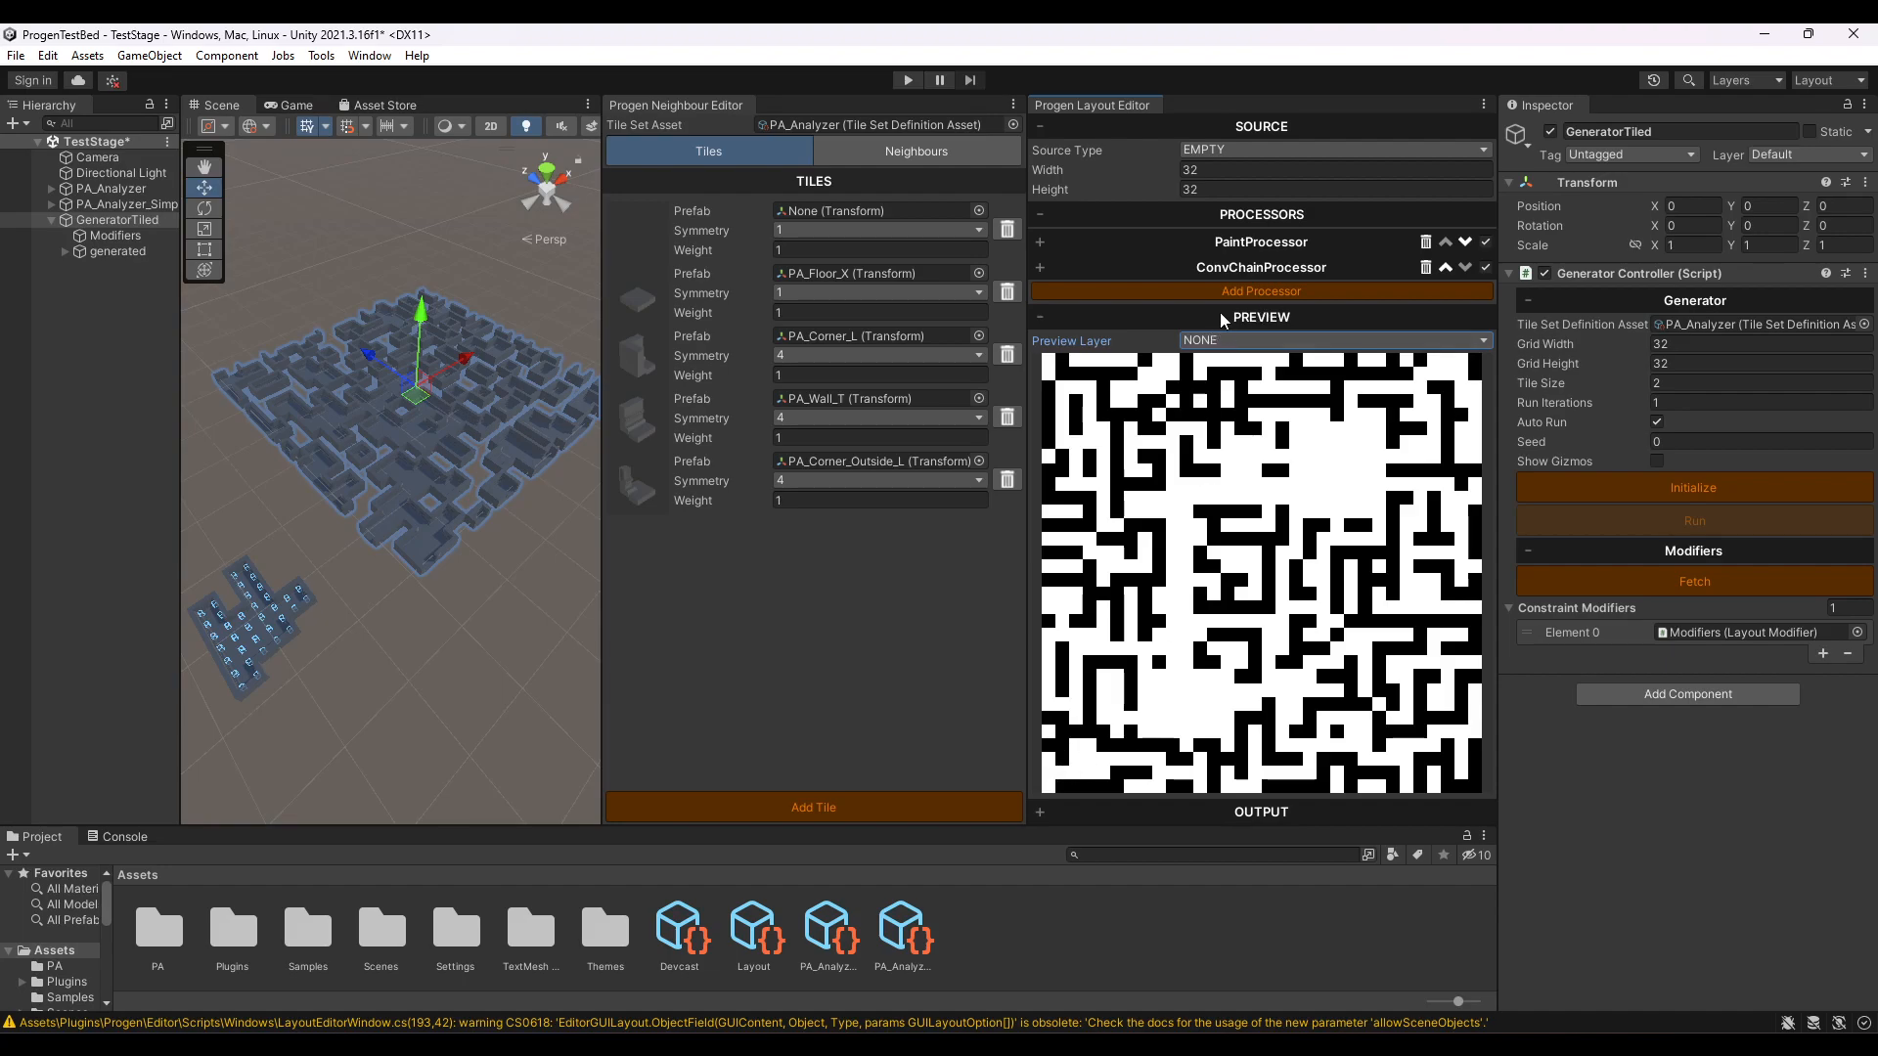
- Compare the preview of the constraint layer with the generated layout, finishing with the preview layer at NONE
{"action": "left_click", "coordinate": [1235, 341]}
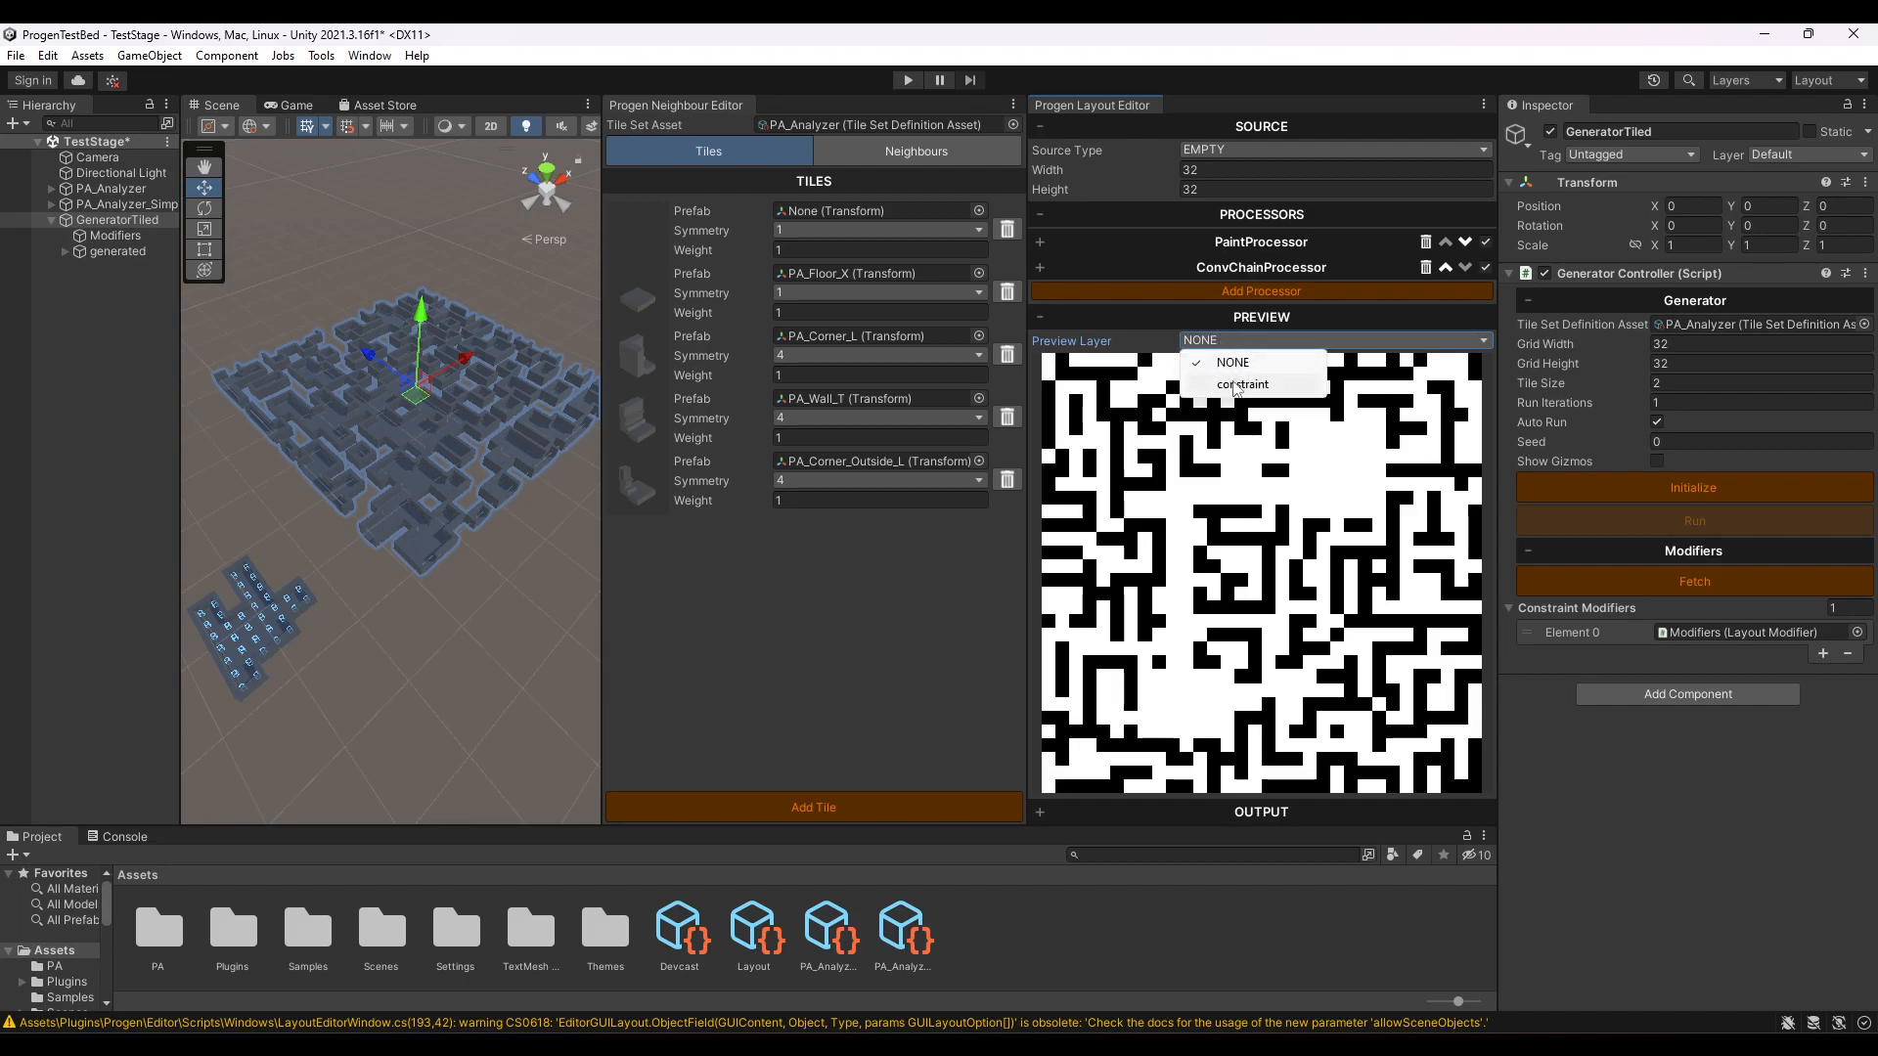
{"action": "left_click", "coordinate": [1237, 383]}
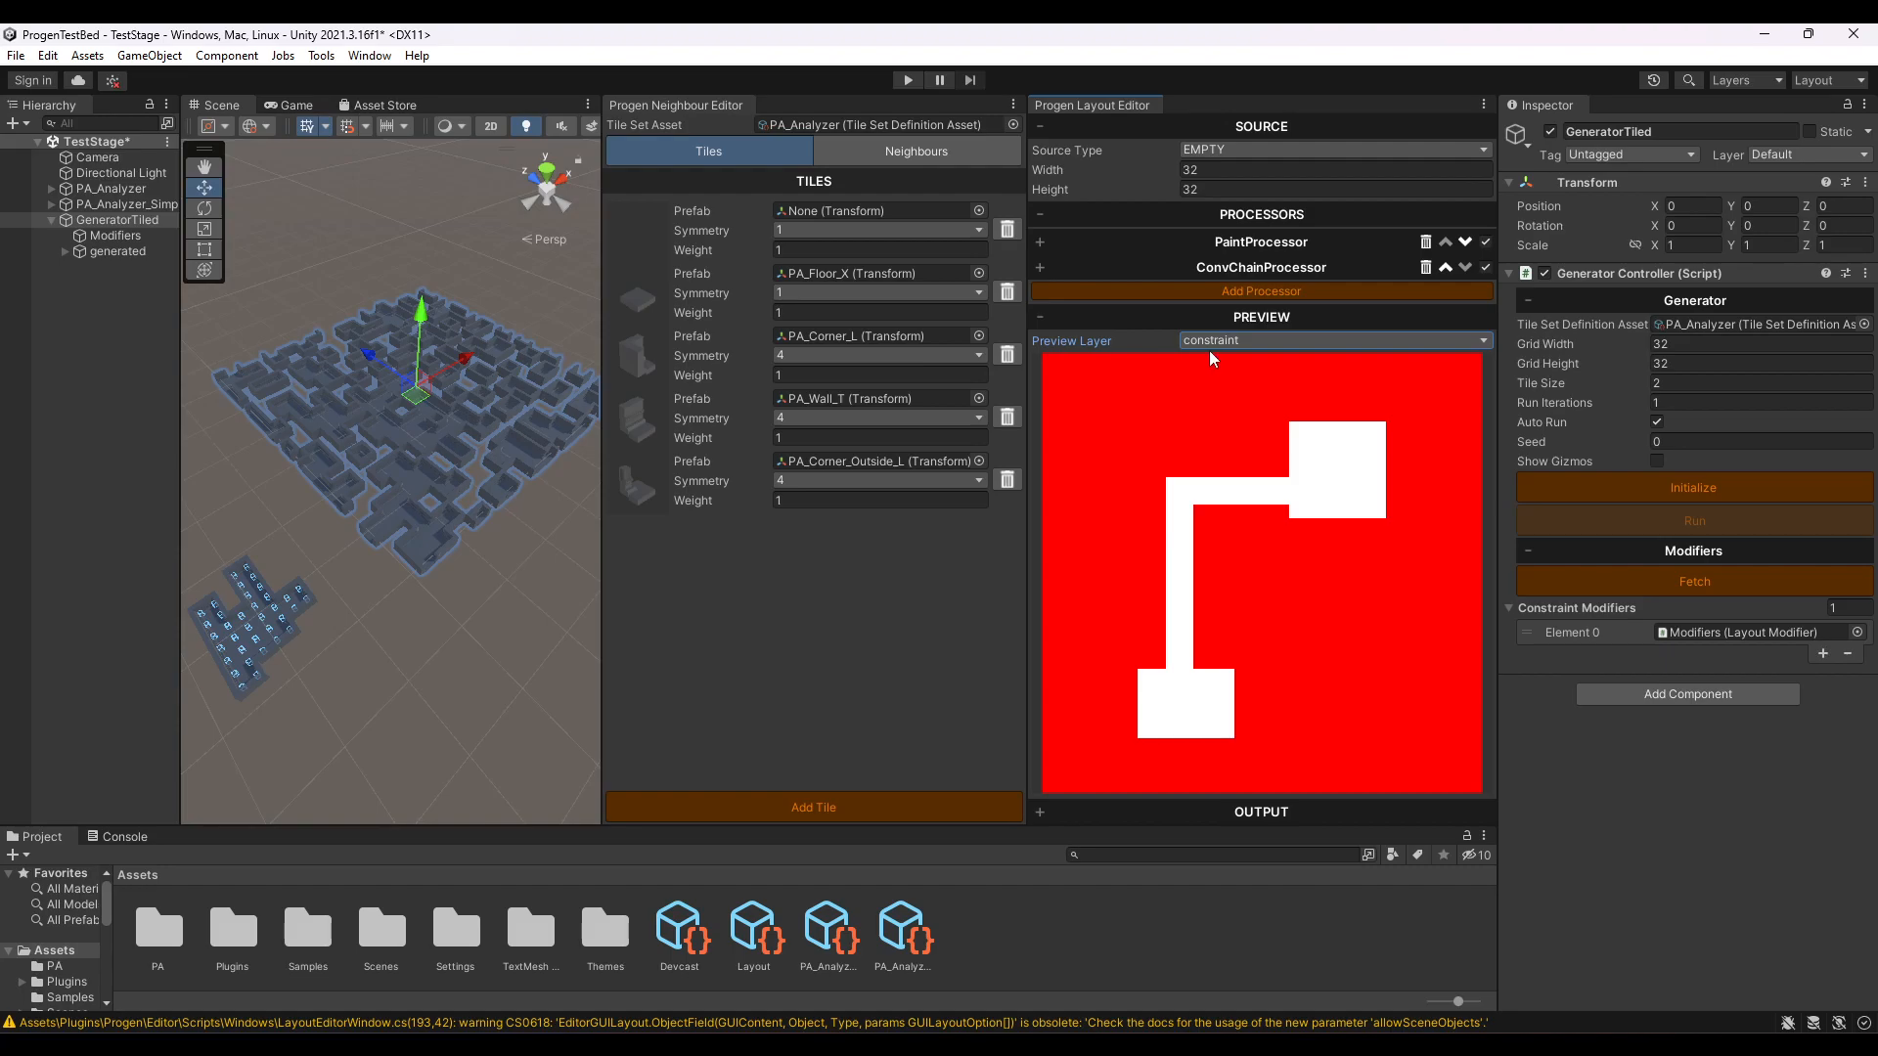
{"action": "left_click", "coordinate": [1209, 344]}
{"action": "left_click", "coordinate": [1228, 362]}
{"action": "left_click", "coordinate": [1223, 341]}
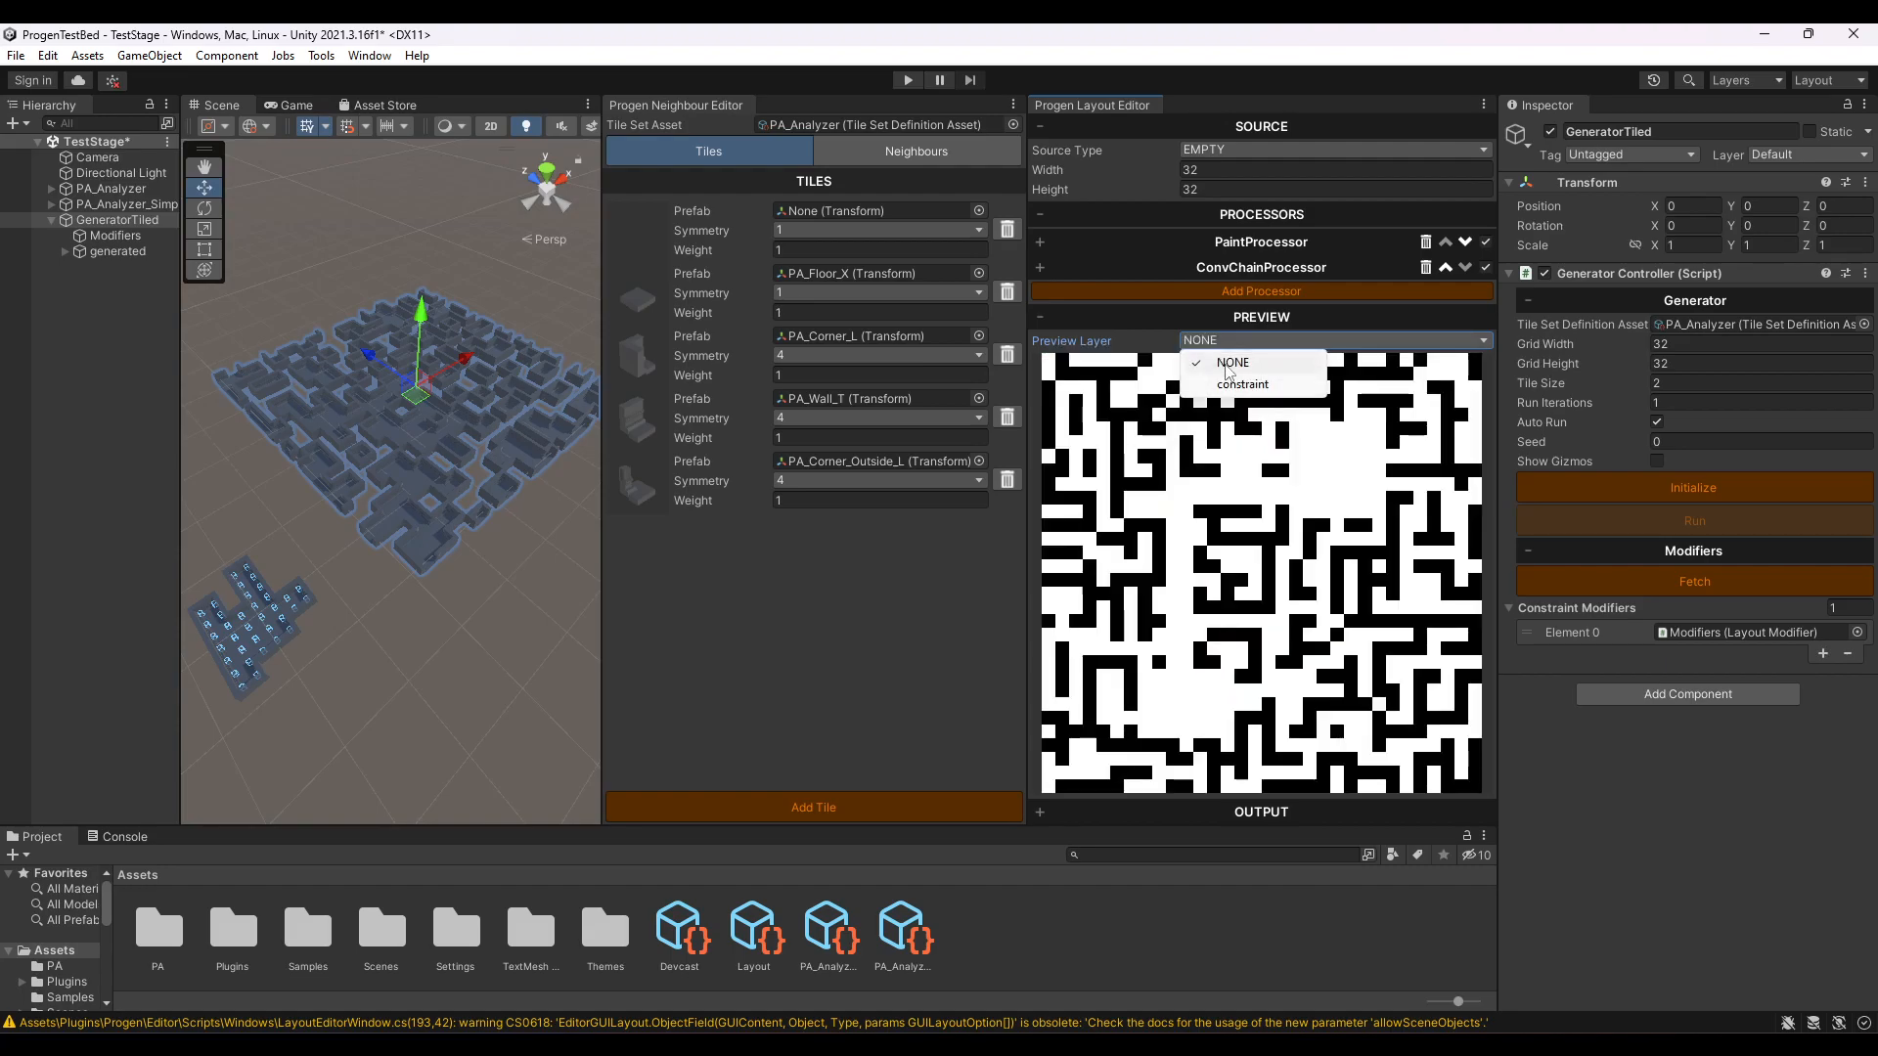
{"action": "left_click", "coordinate": [1240, 384]}
{"action": "left_click", "coordinate": [1205, 340]}
{"action": "left_click", "coordinate": [1261, 364]}
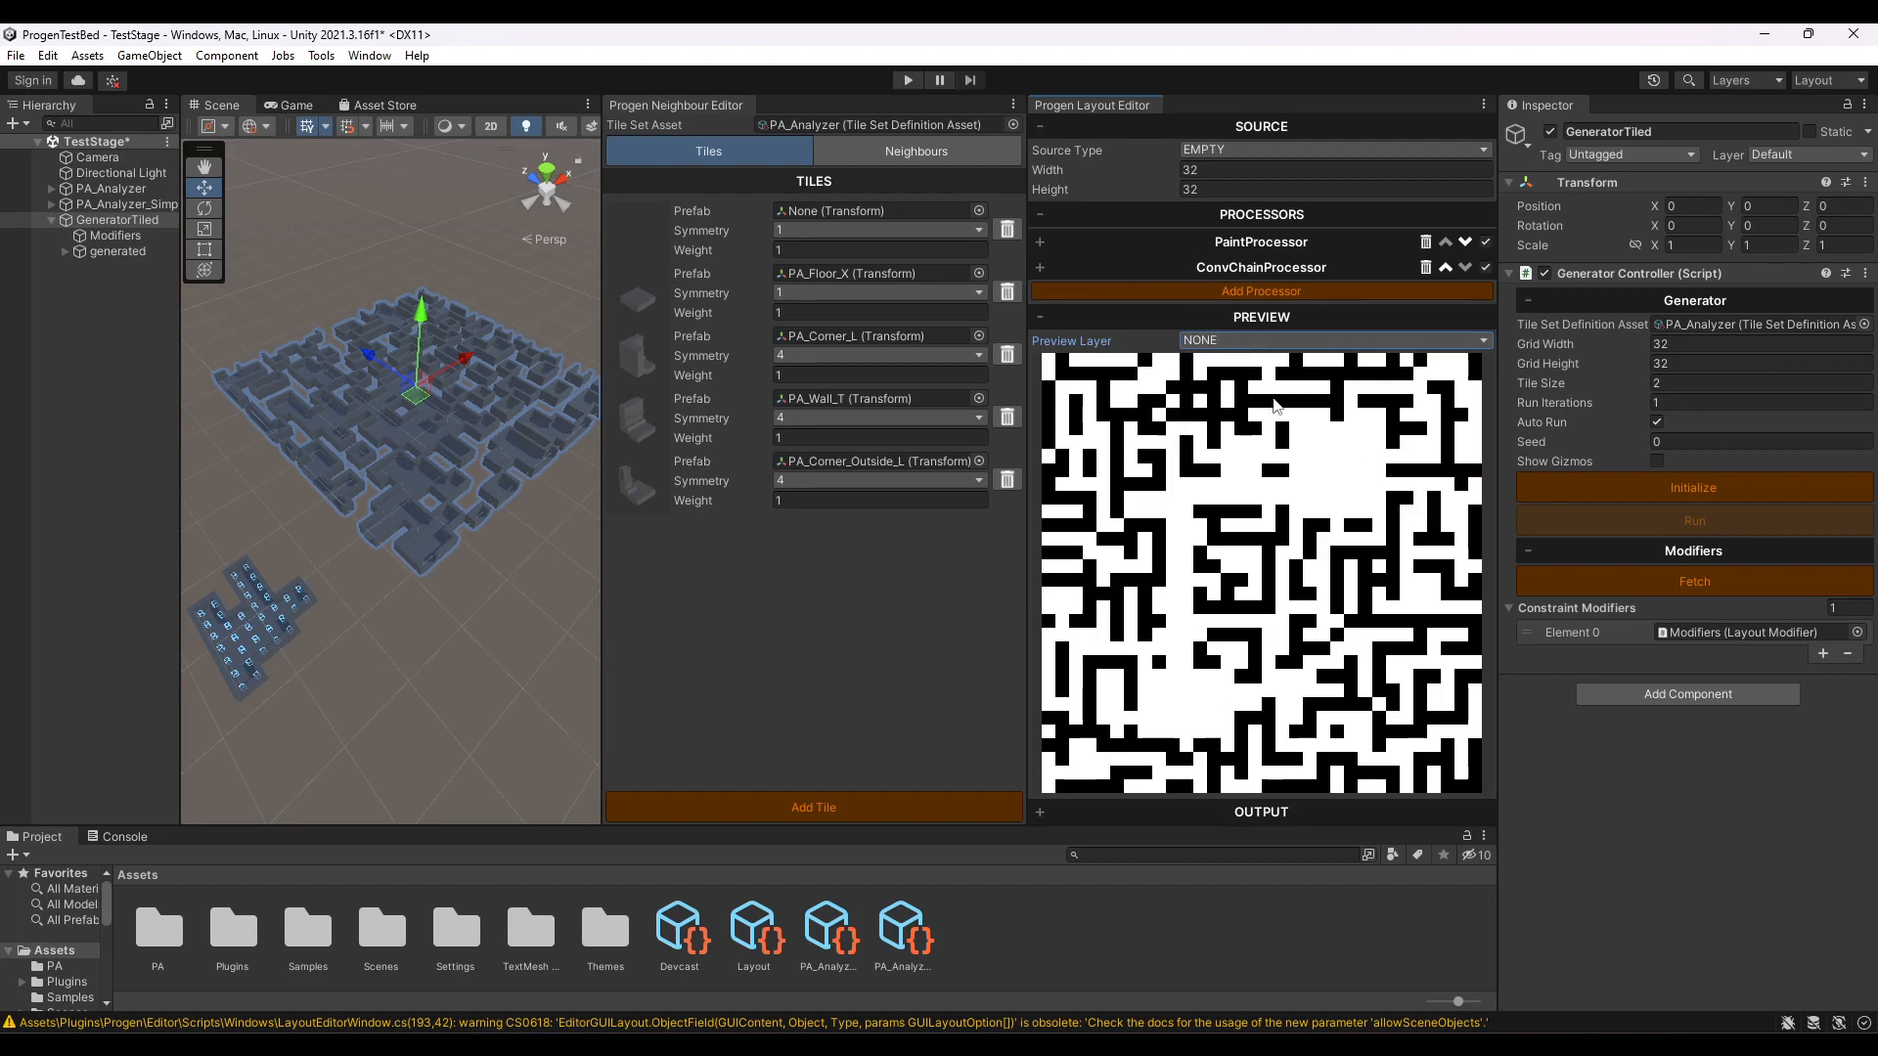
- Add a FloodFillProcessor to the layout after the ConvChainProcessor
{"action": "left_click", "coordinate": [1265, 291]}
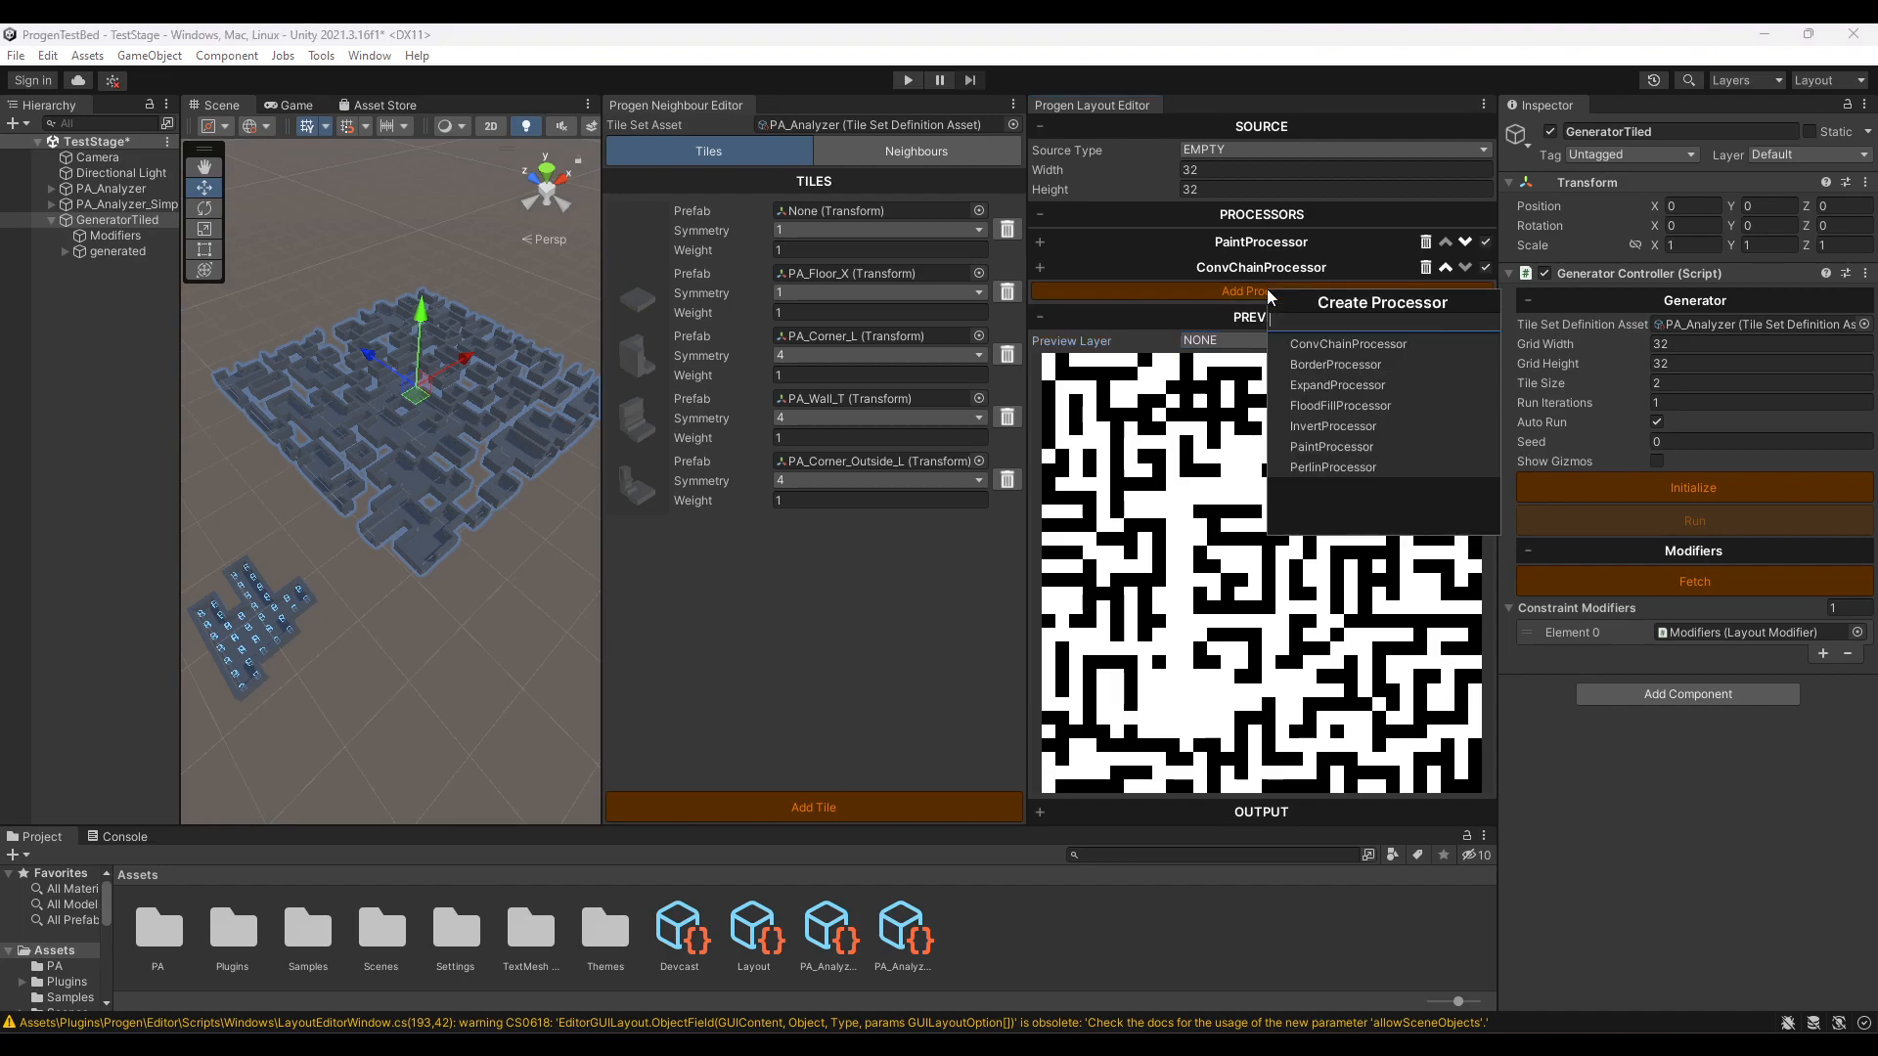
{"action": "left_click", "coordinate": [1330, 407]}
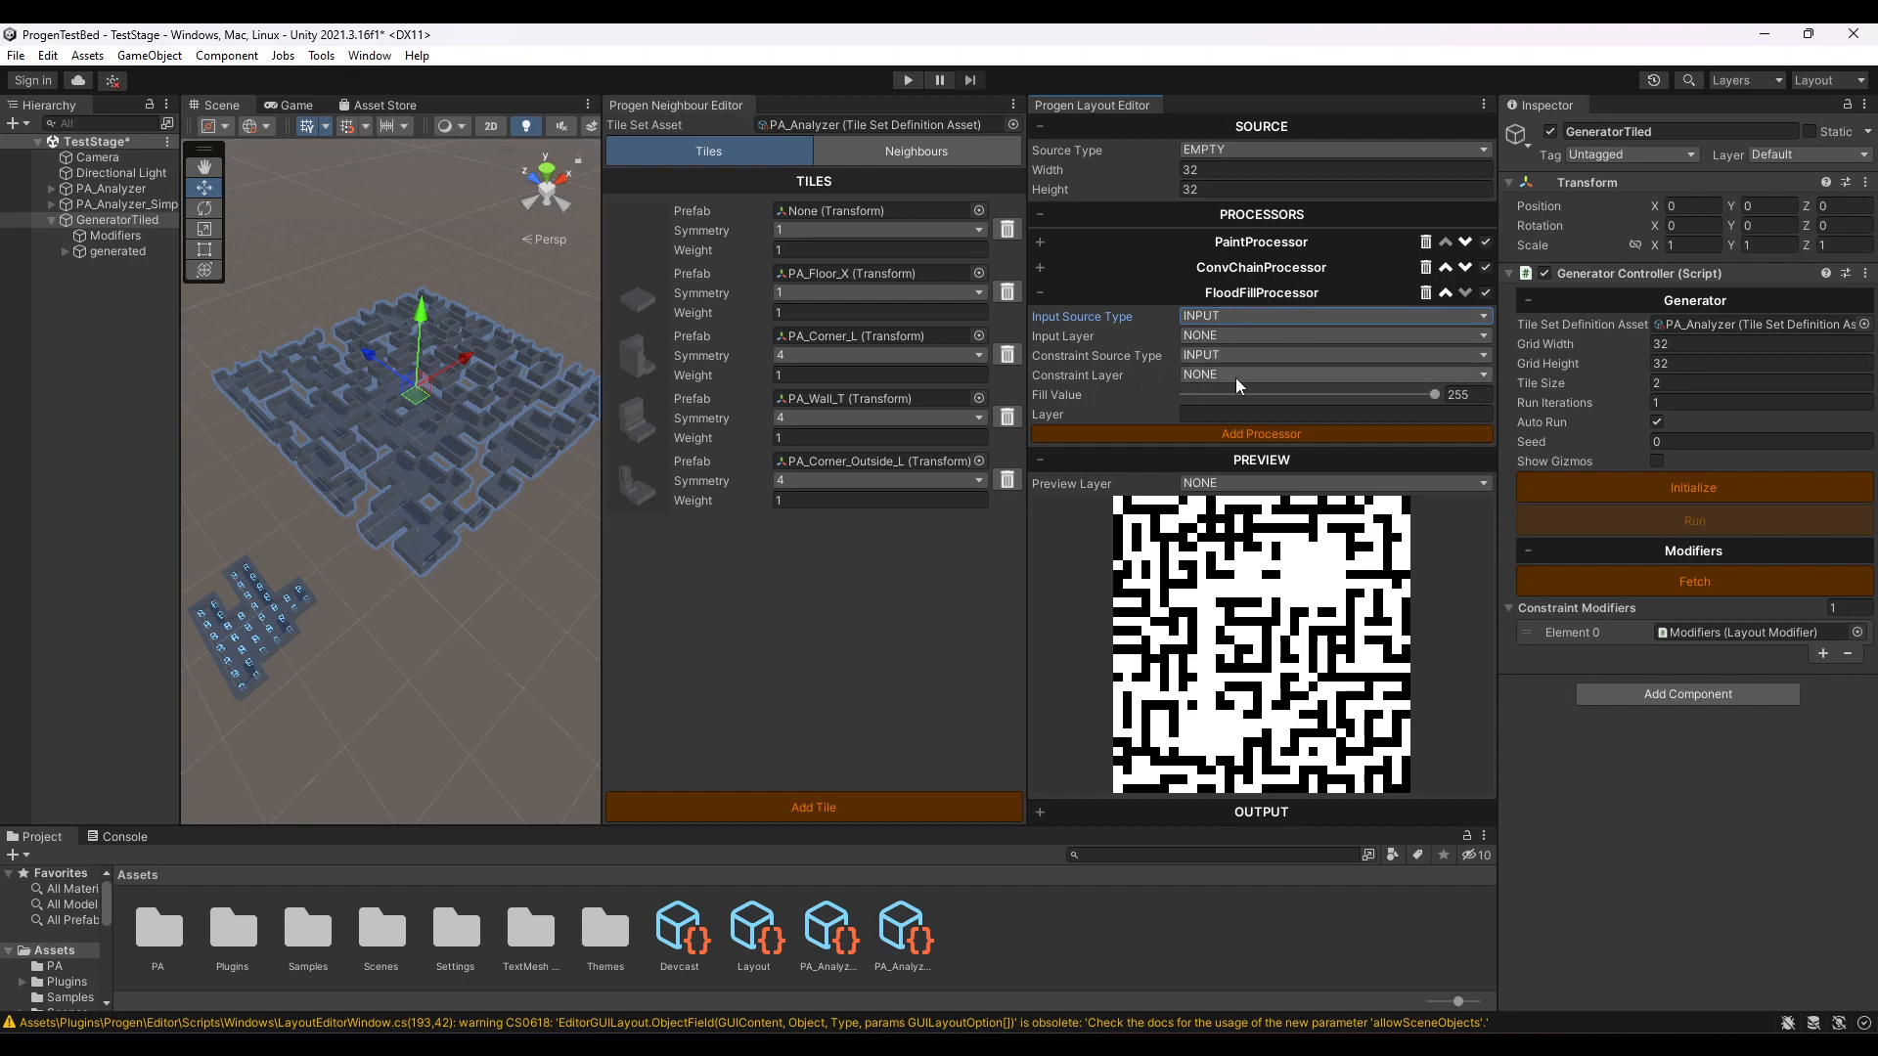
- Review the settings of the ConvChainProcessor and the PaintProcessor that feed the FloodFillProcessor
{"action": "left_click", "coordinate": [1299, 269]}
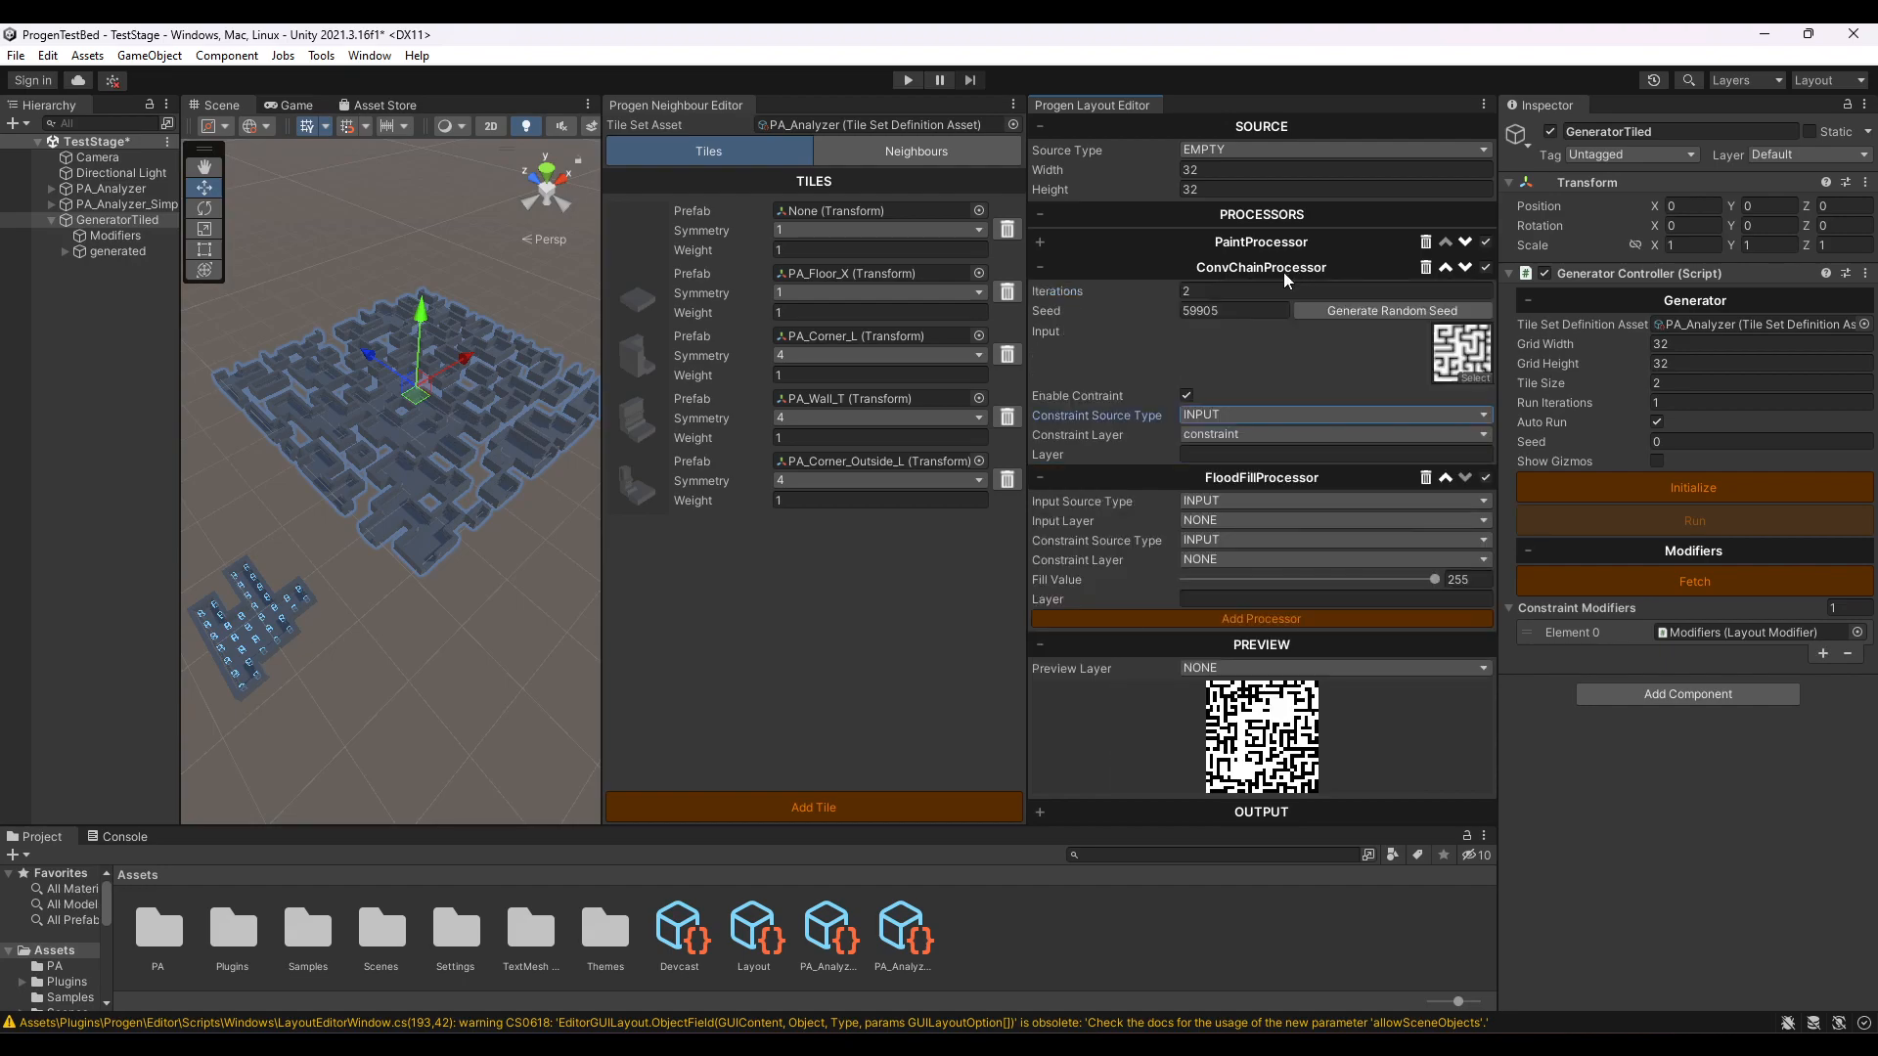
{"action": "left_click", "coordinate": [1265, 271]}
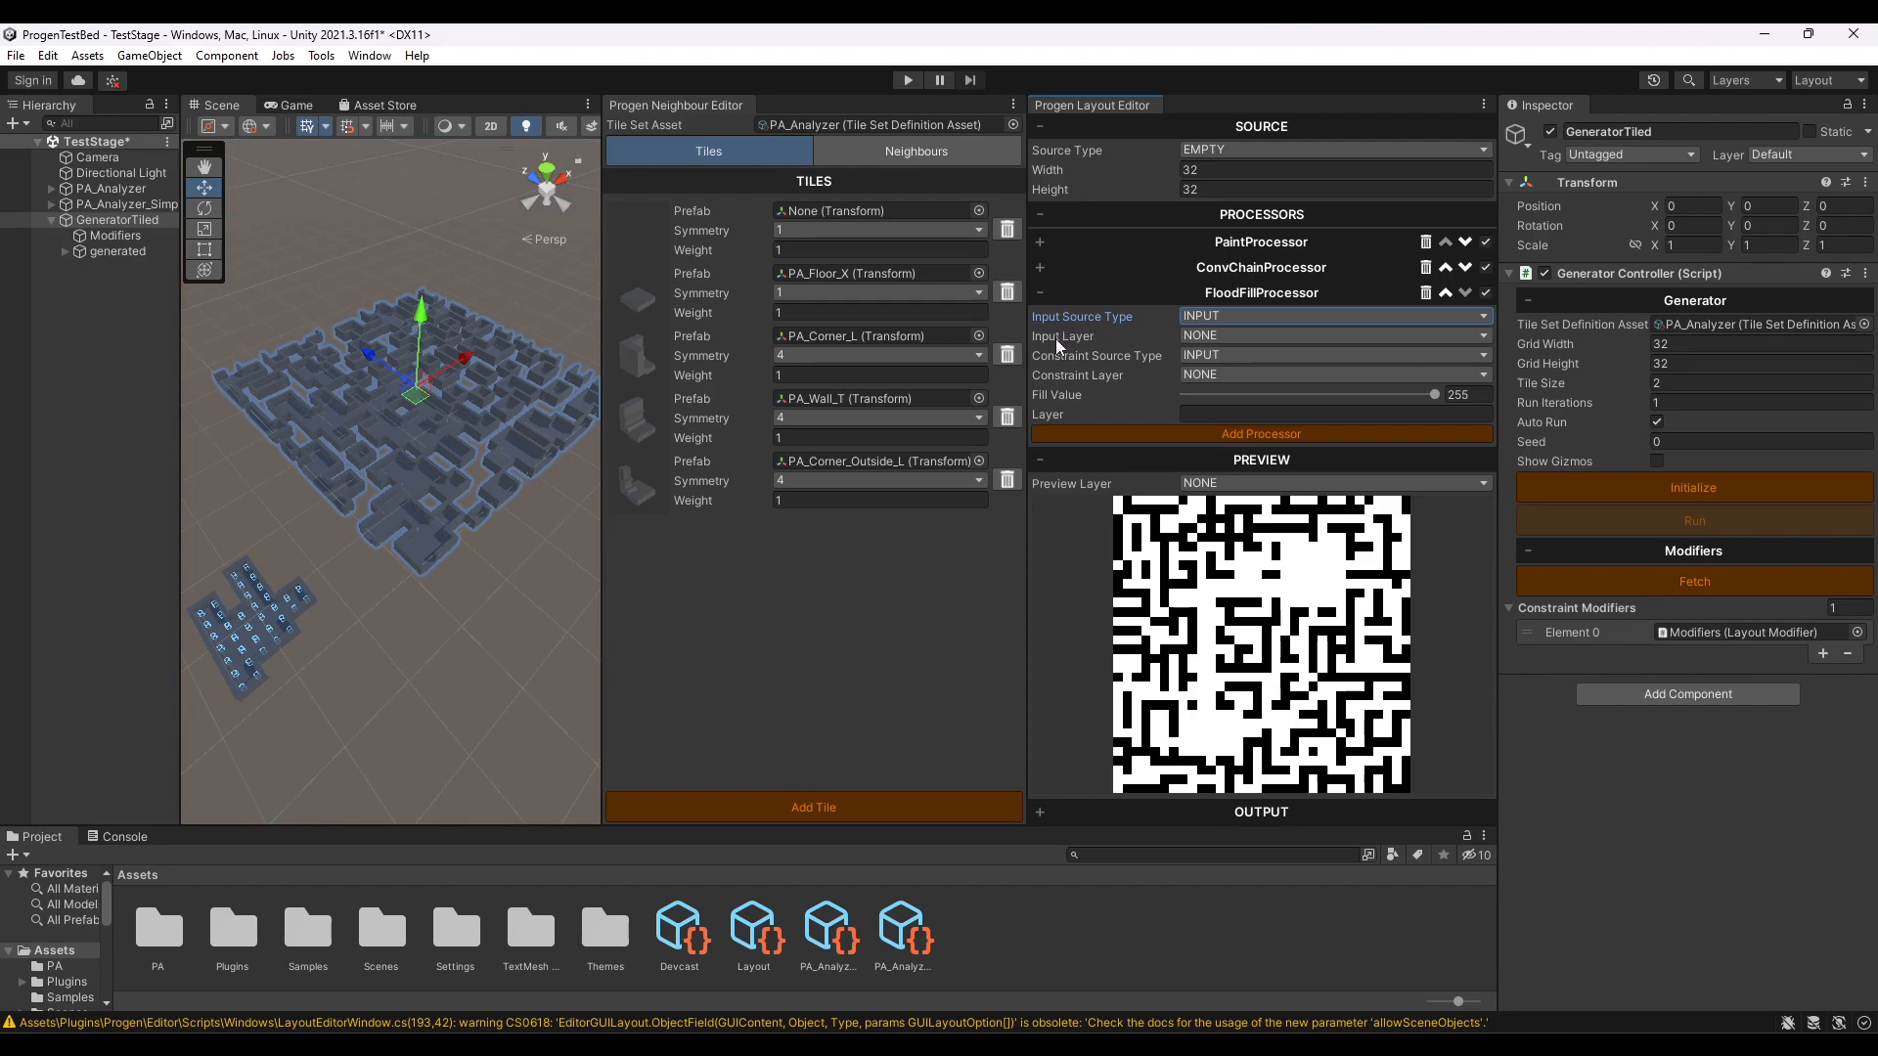
{"action": "left_click", "coordinate": [1248, 246]}
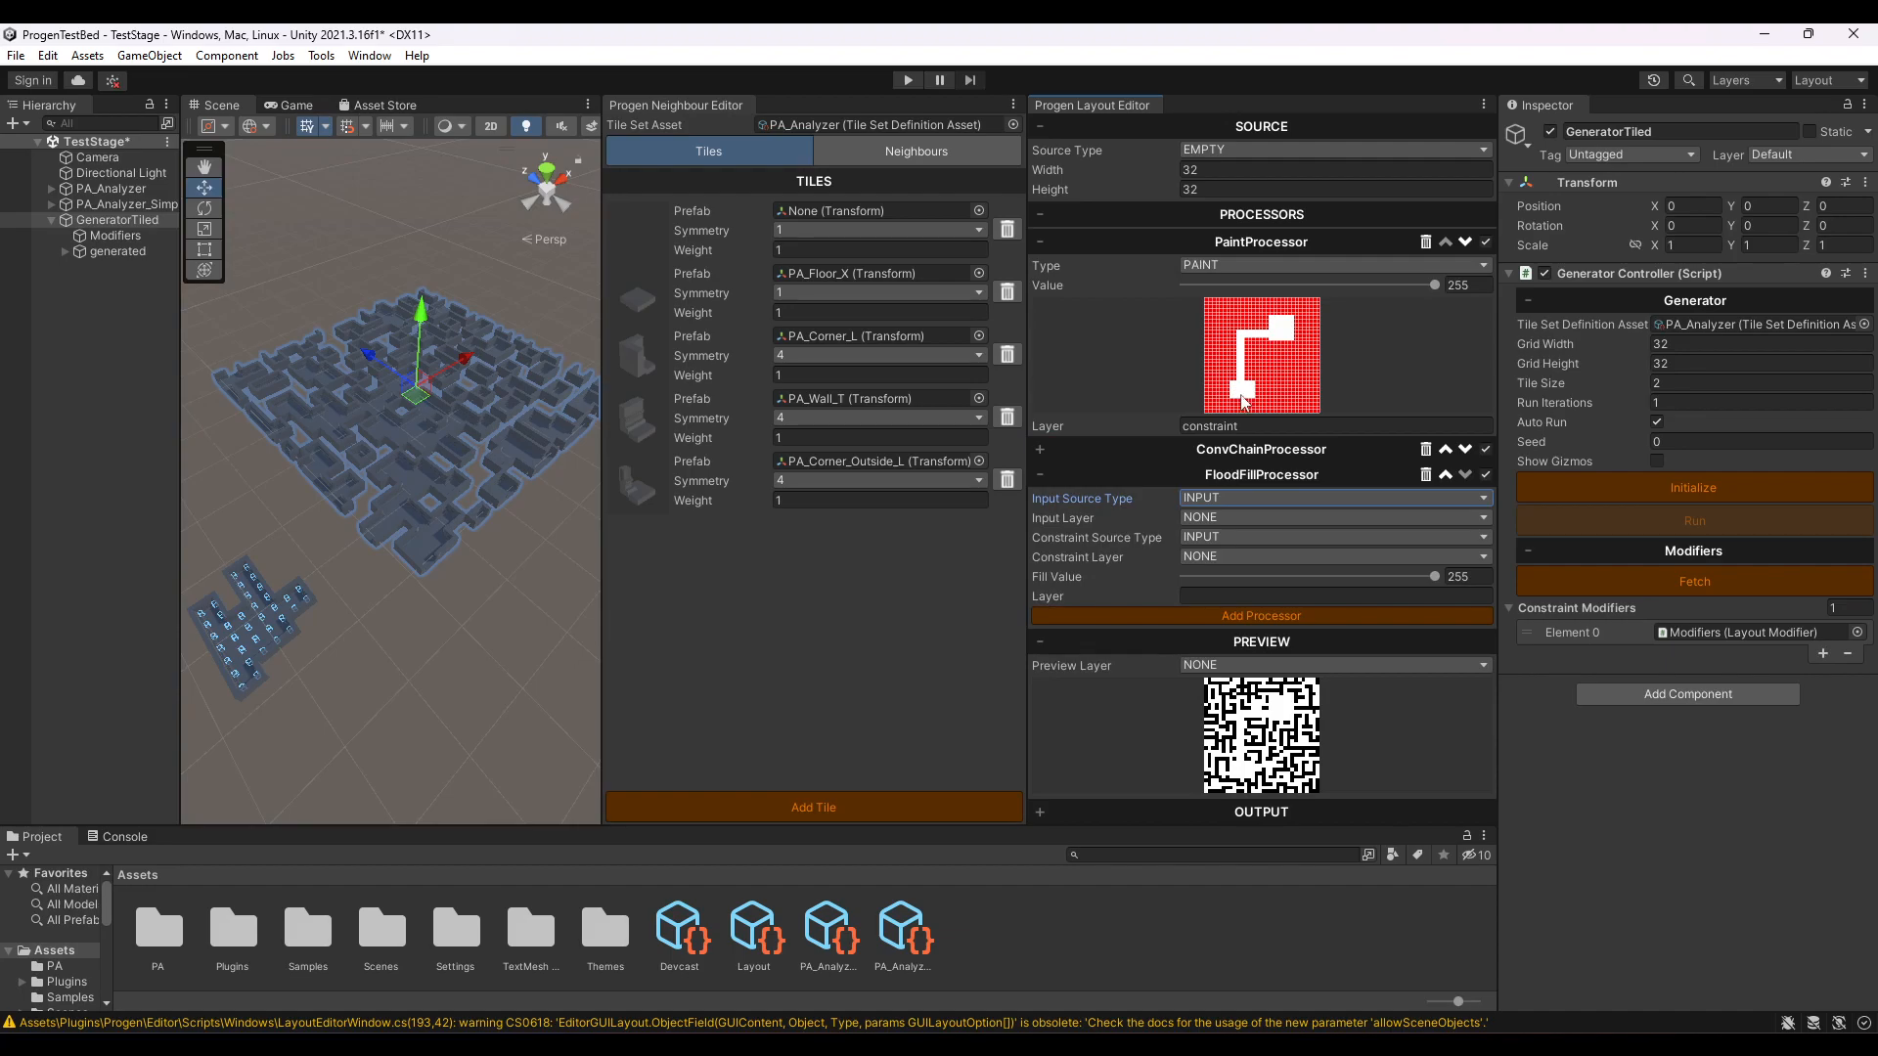
{"action": "left_click", "coordinate": [1235, 244]}
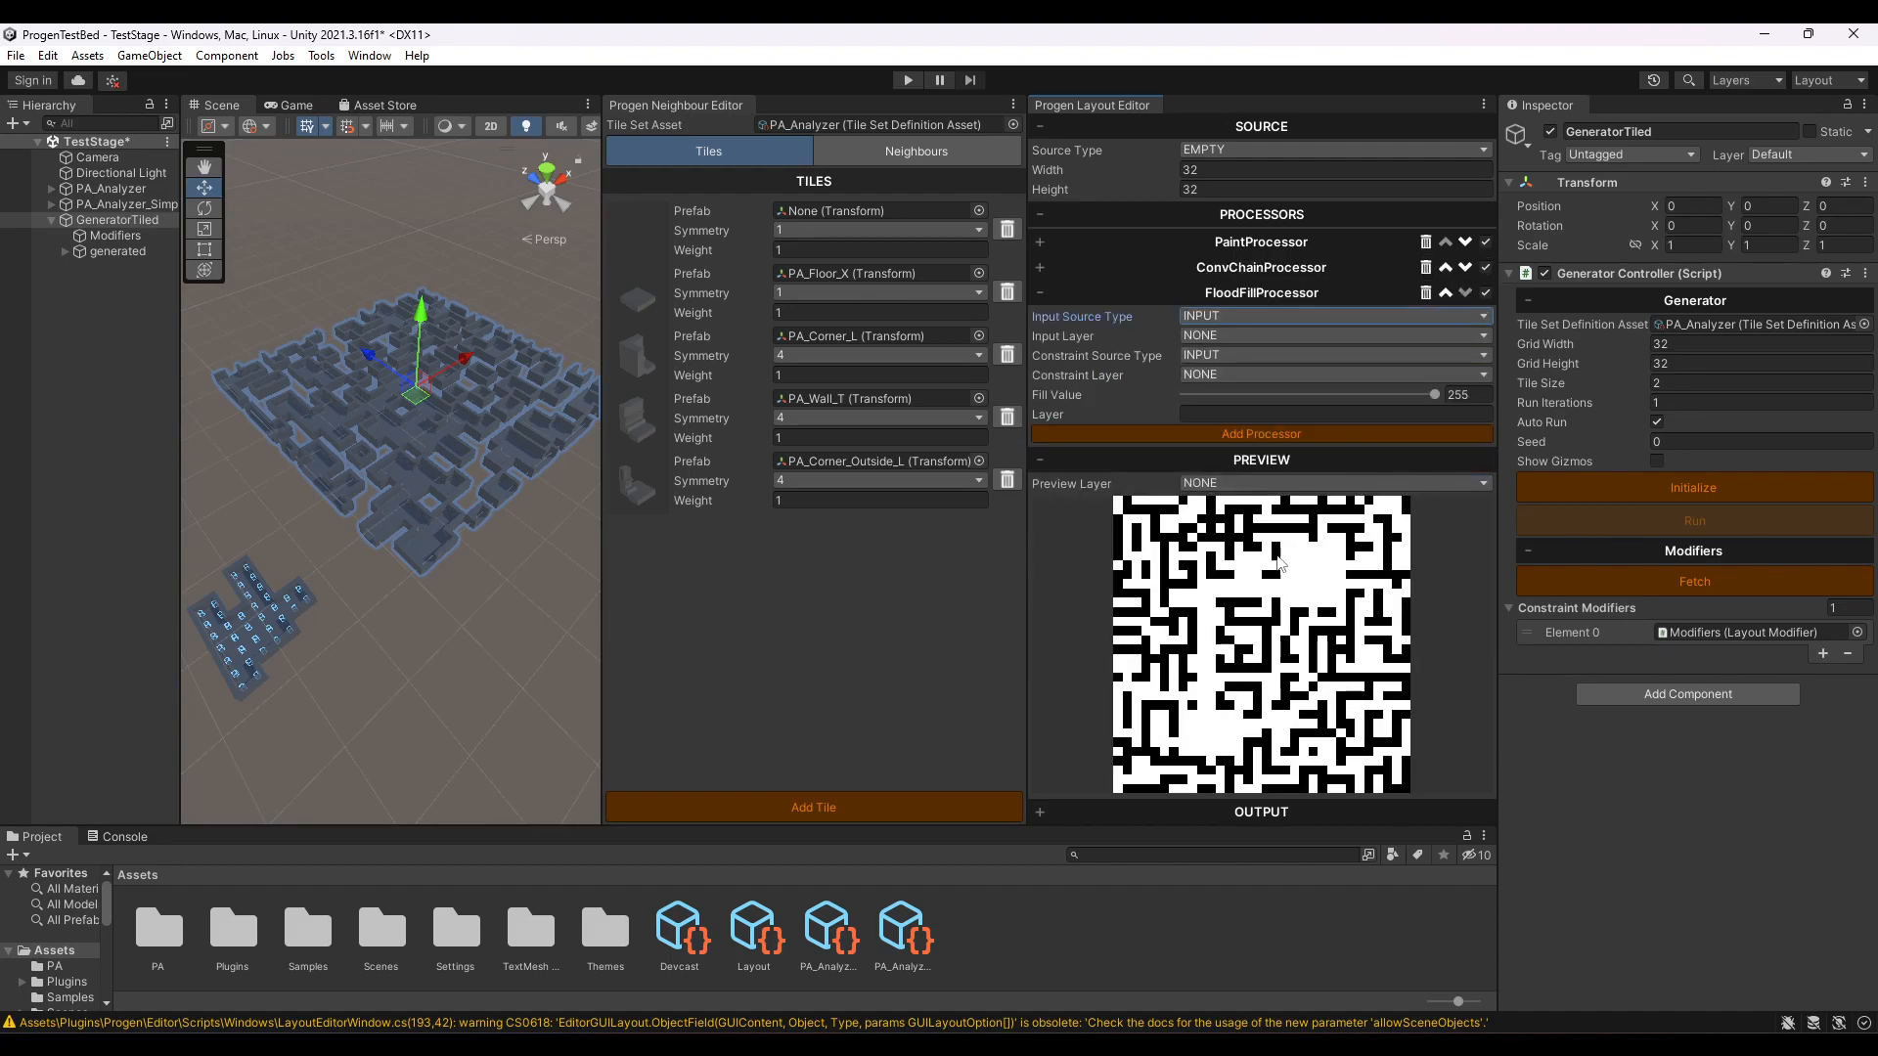
{"action": "left_click", "coordinate": [1260, 268]}
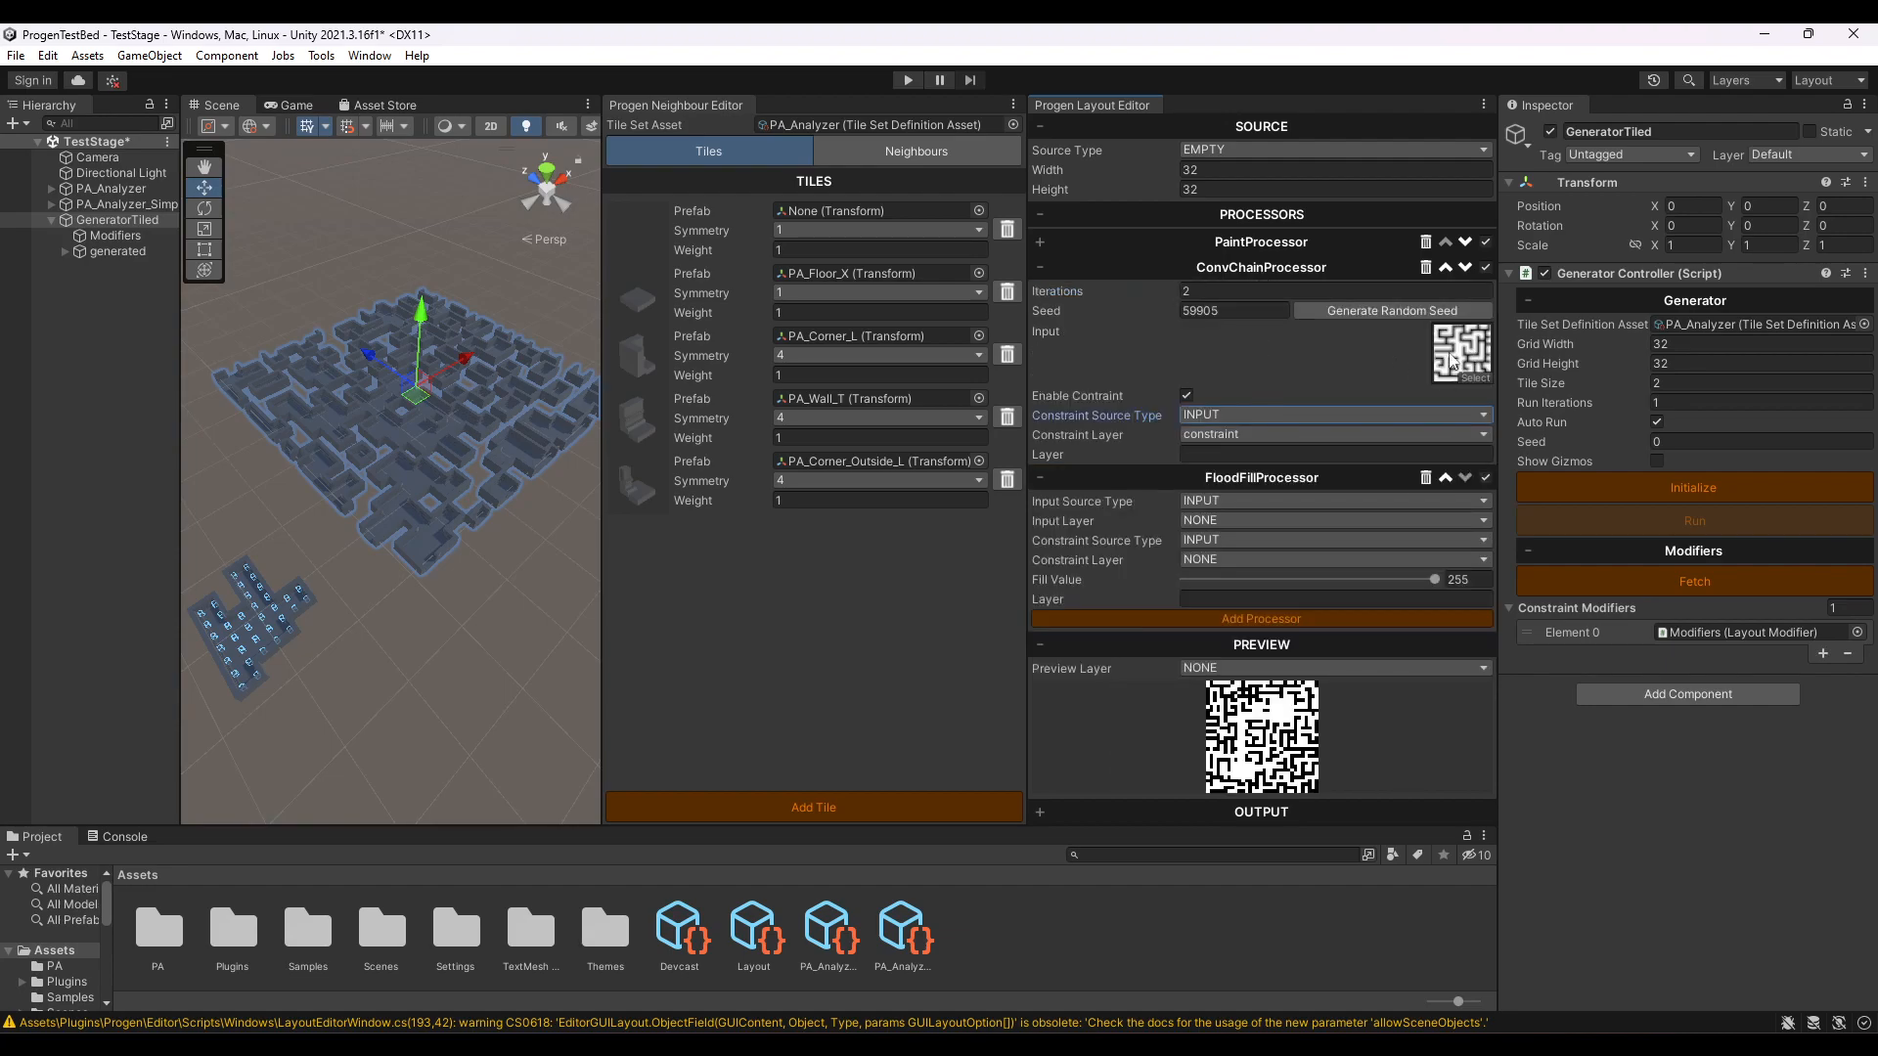
{"action": "left_click", "coordinate": [1247, 271]}
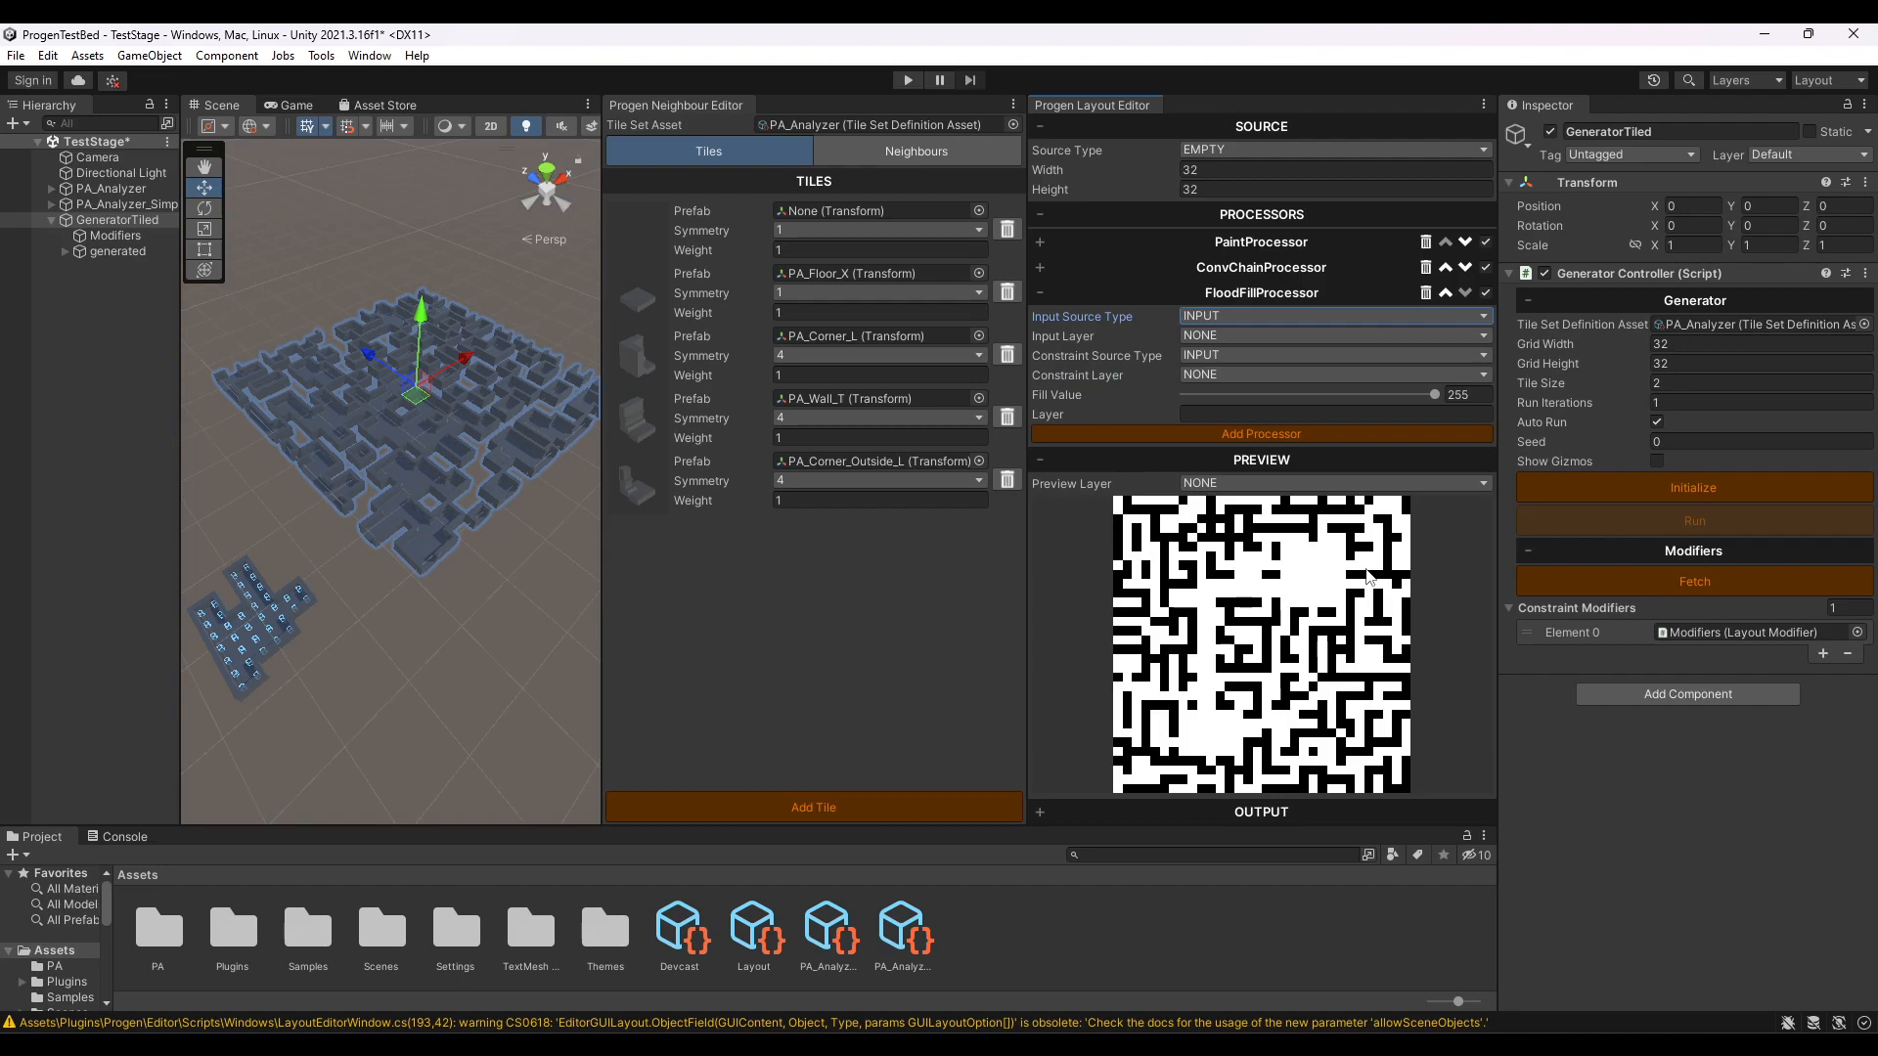
- Set the FloodFillProcessor's input layer to constraint and compare the layout with the processor disabled and re-enabled
{"action": "left_click", "coordinate": [1201, 337]}
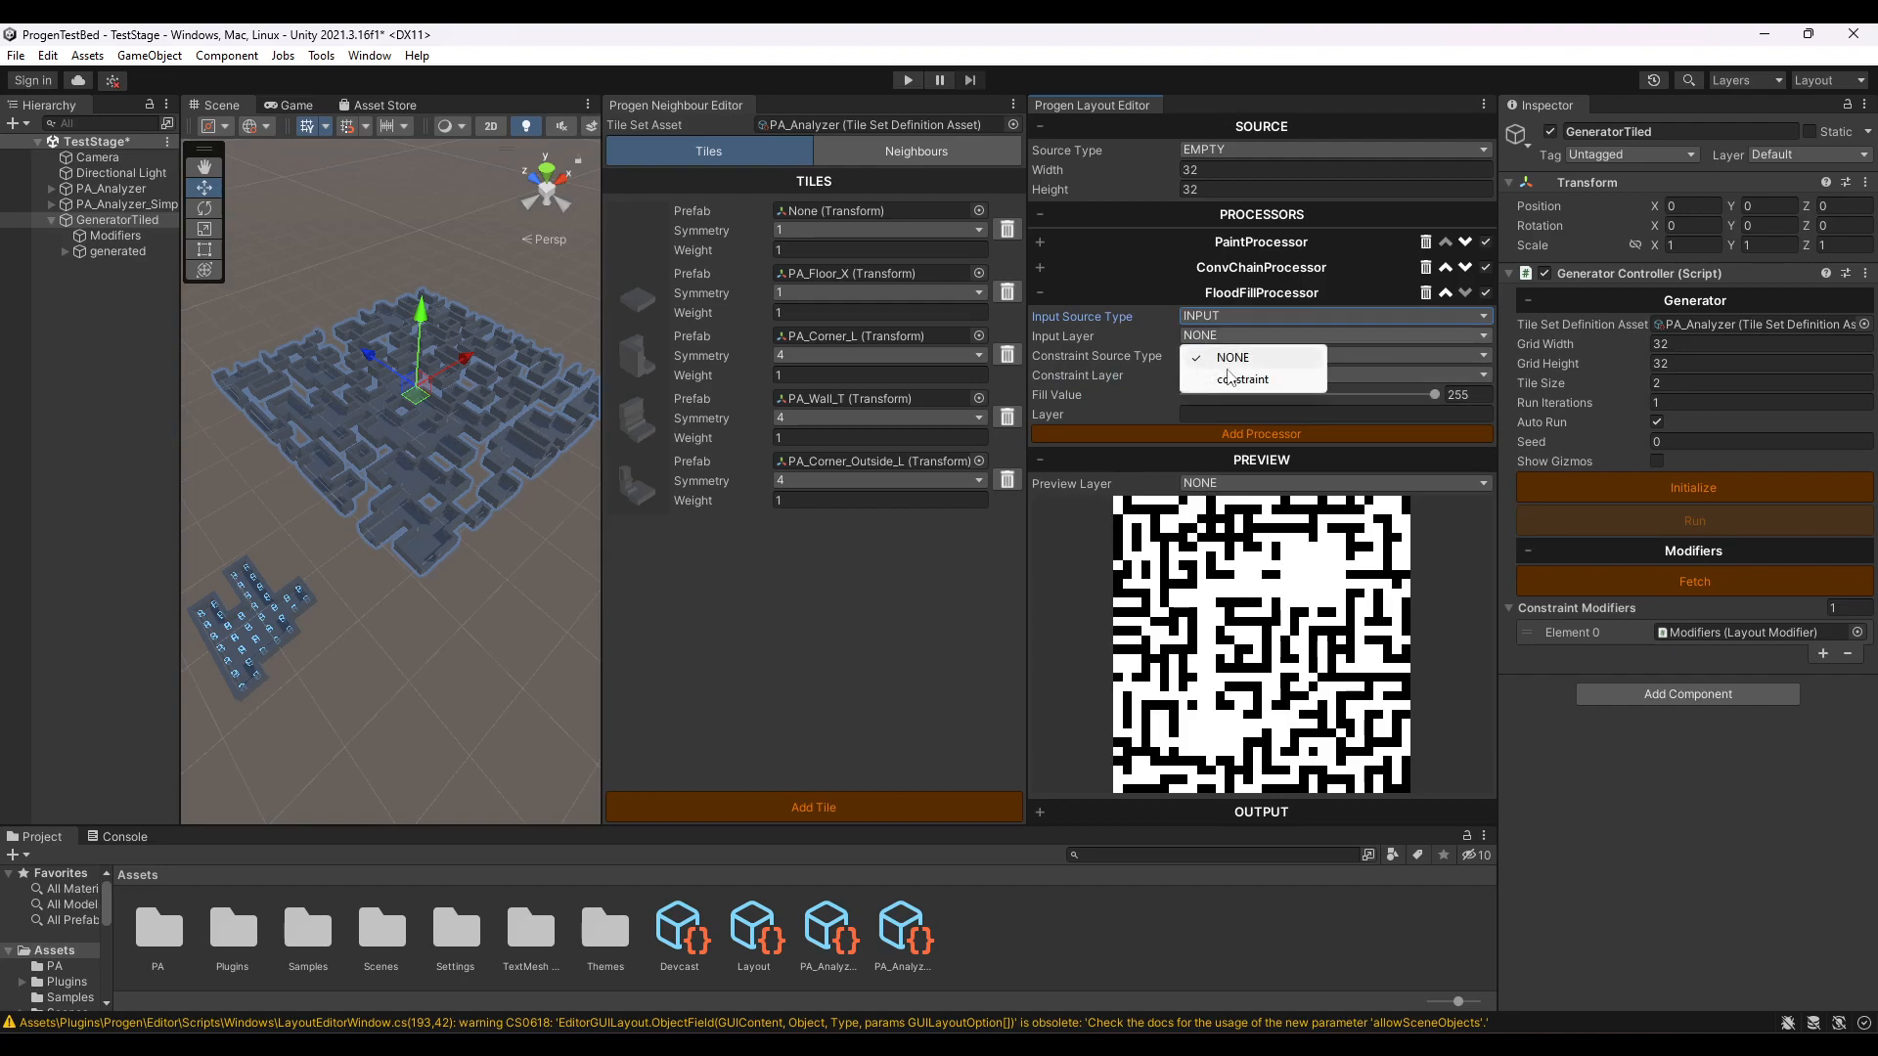
{"action": "left_click", "coordinate": [1231, 381]}
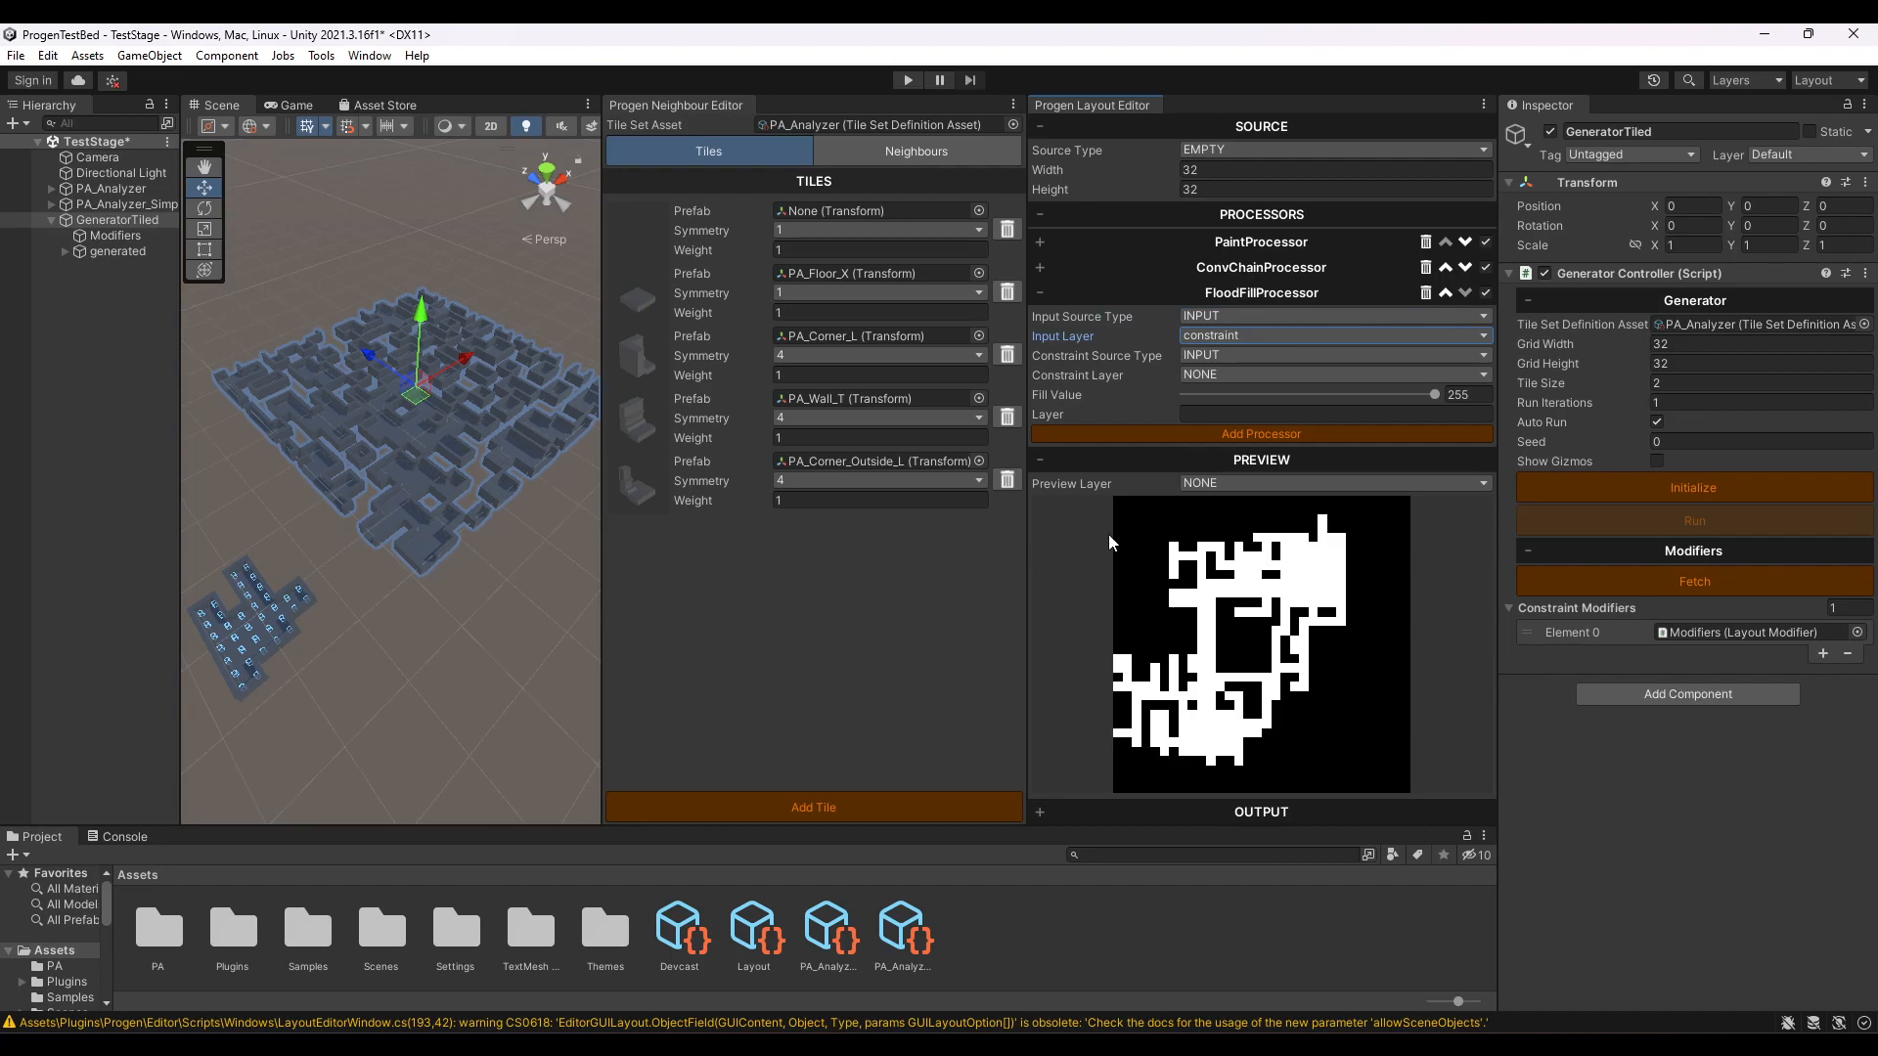
{"action": "left_click", "coordinate": [1245, 244]}
{"action": "left_click", "coordinate": [1245, 245]}
{"action": "left_click", "coordinate": [1485, 293]}
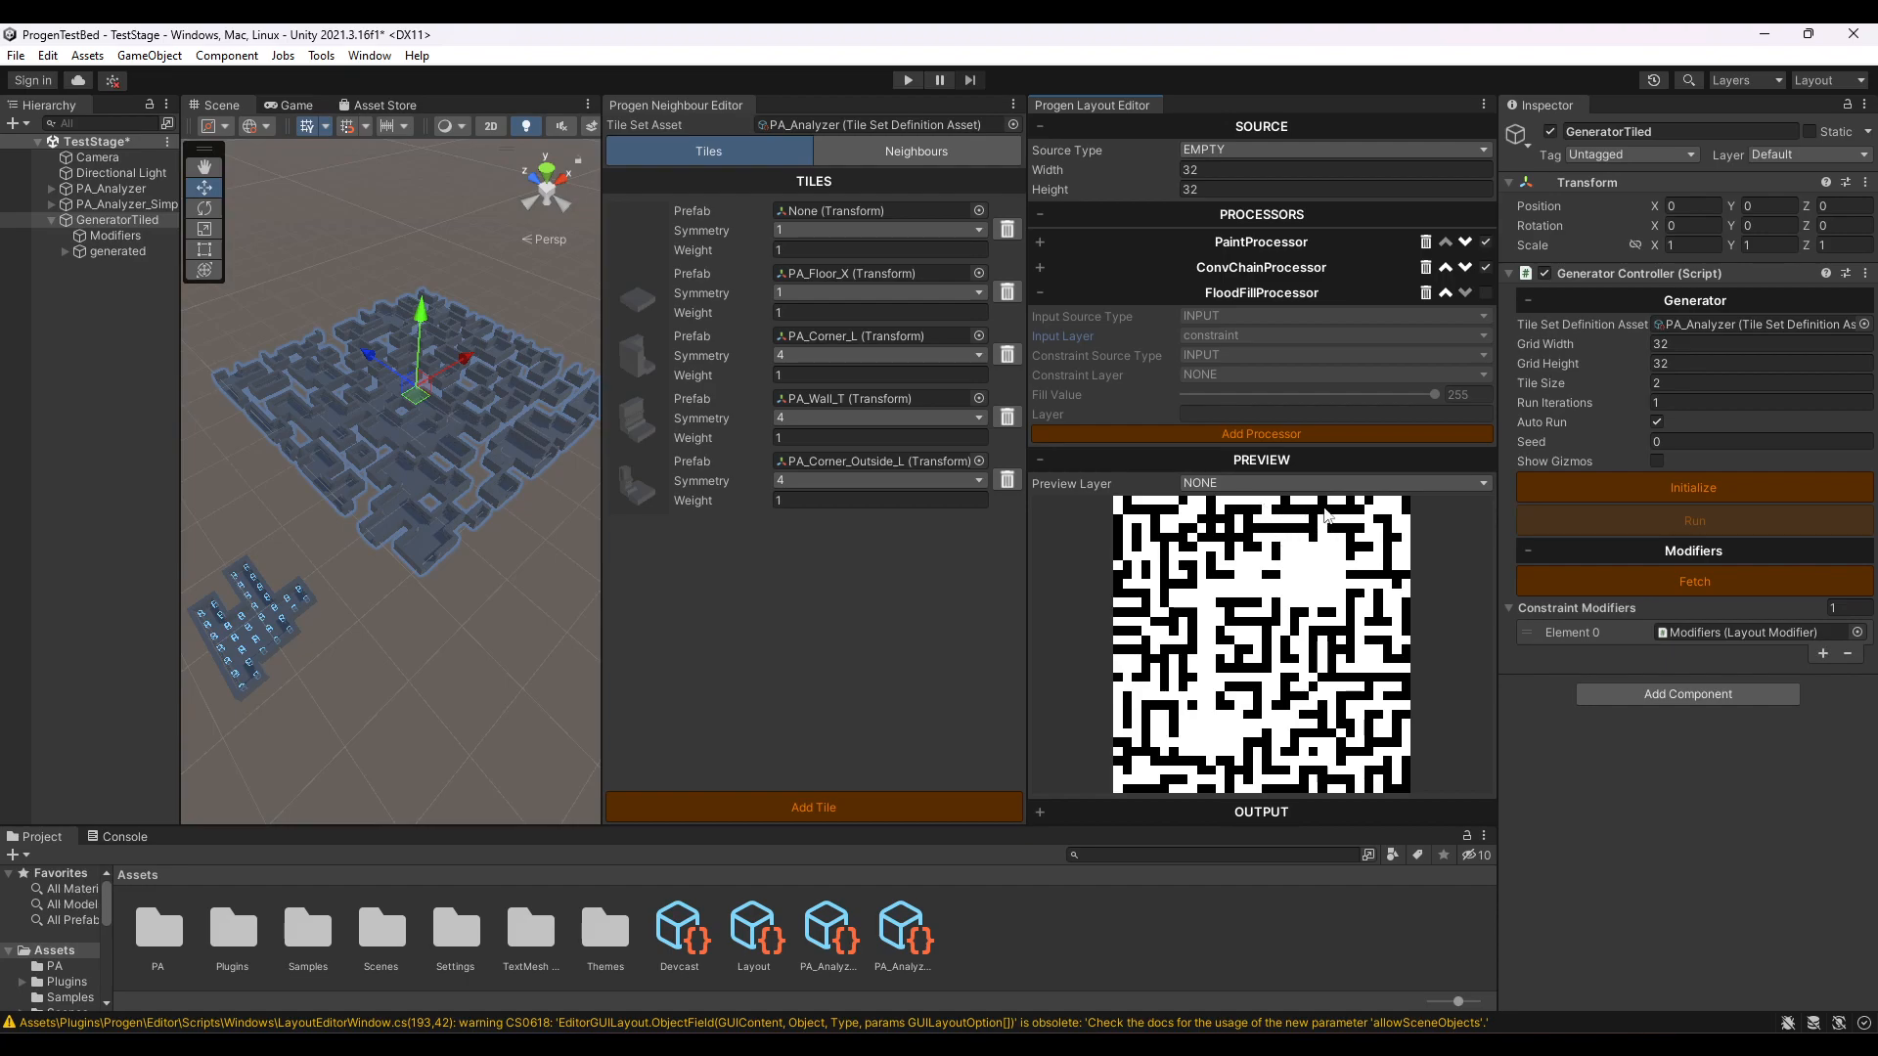
{"action": "left_click", "coordinate": [1484, 293]}
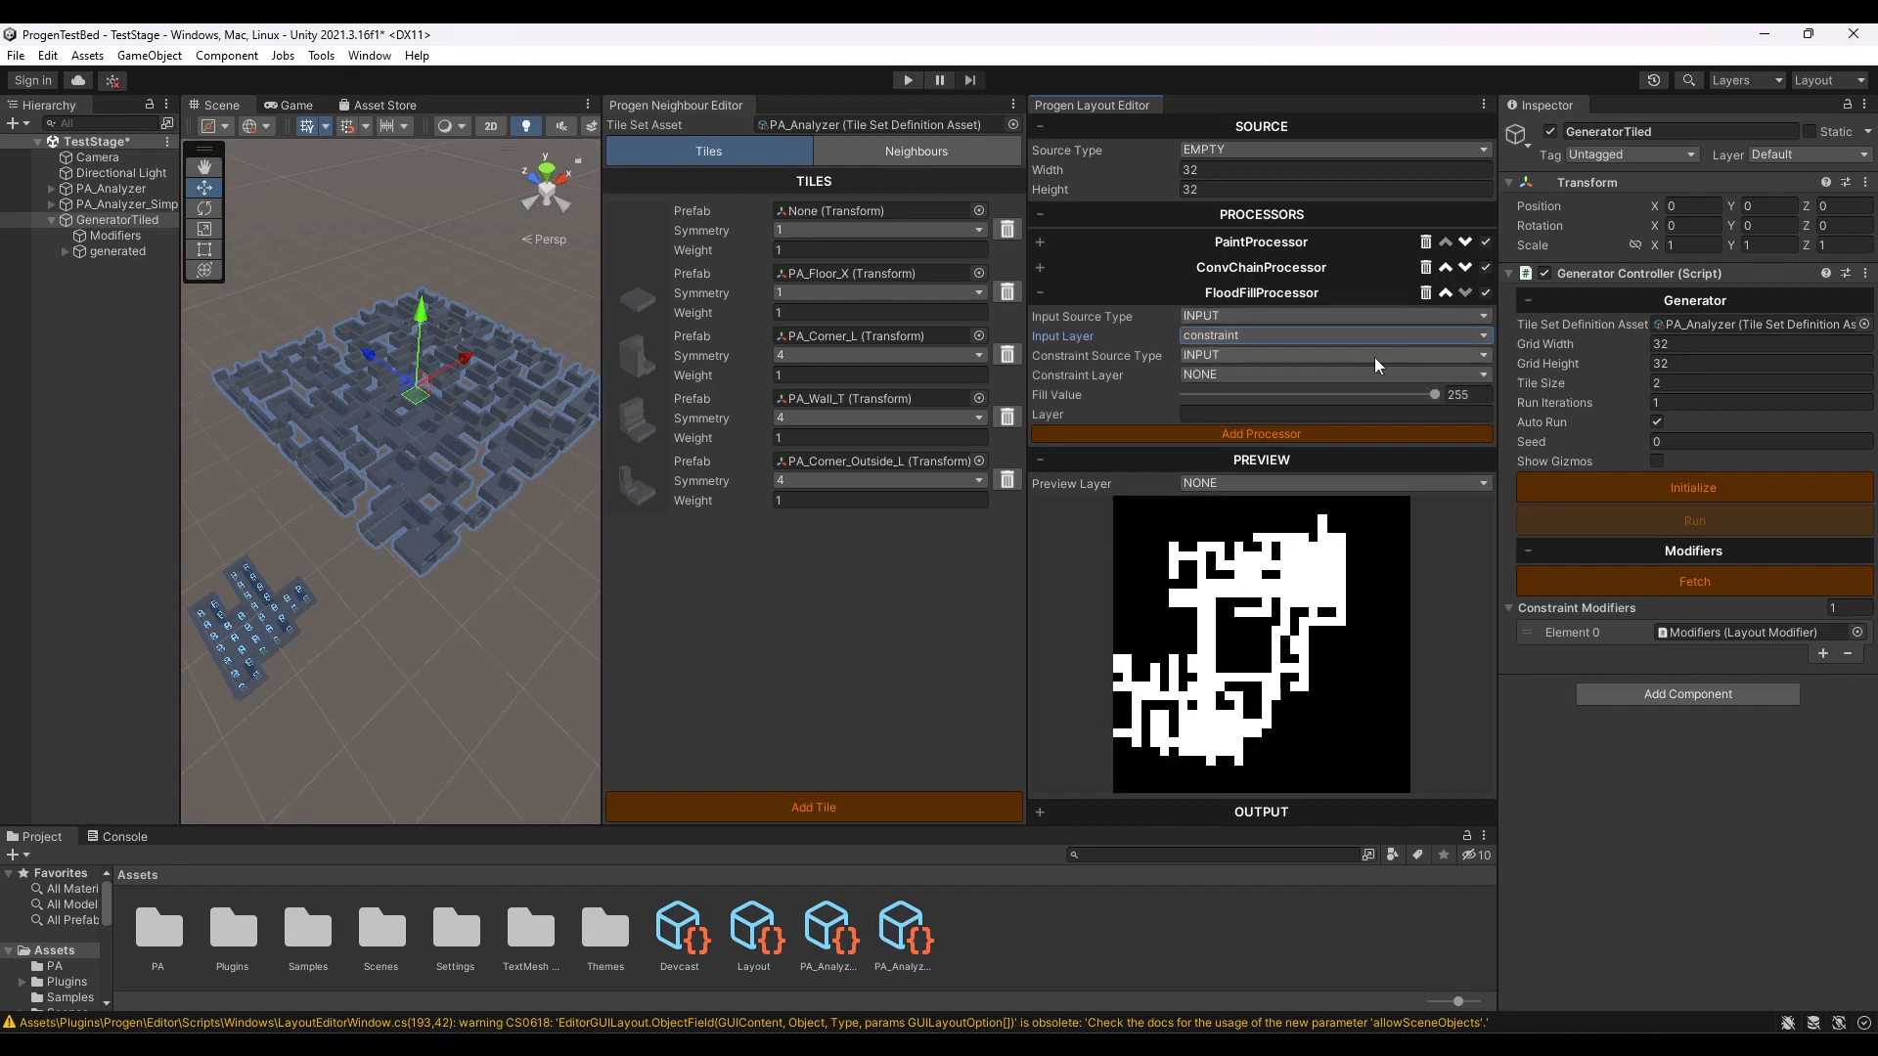
- Generate several random seeds for the ConvChainProcessor to see different flood-filled layouts around the painted constraint
{"action": "left_click", "coordinate": [1271, 269]}
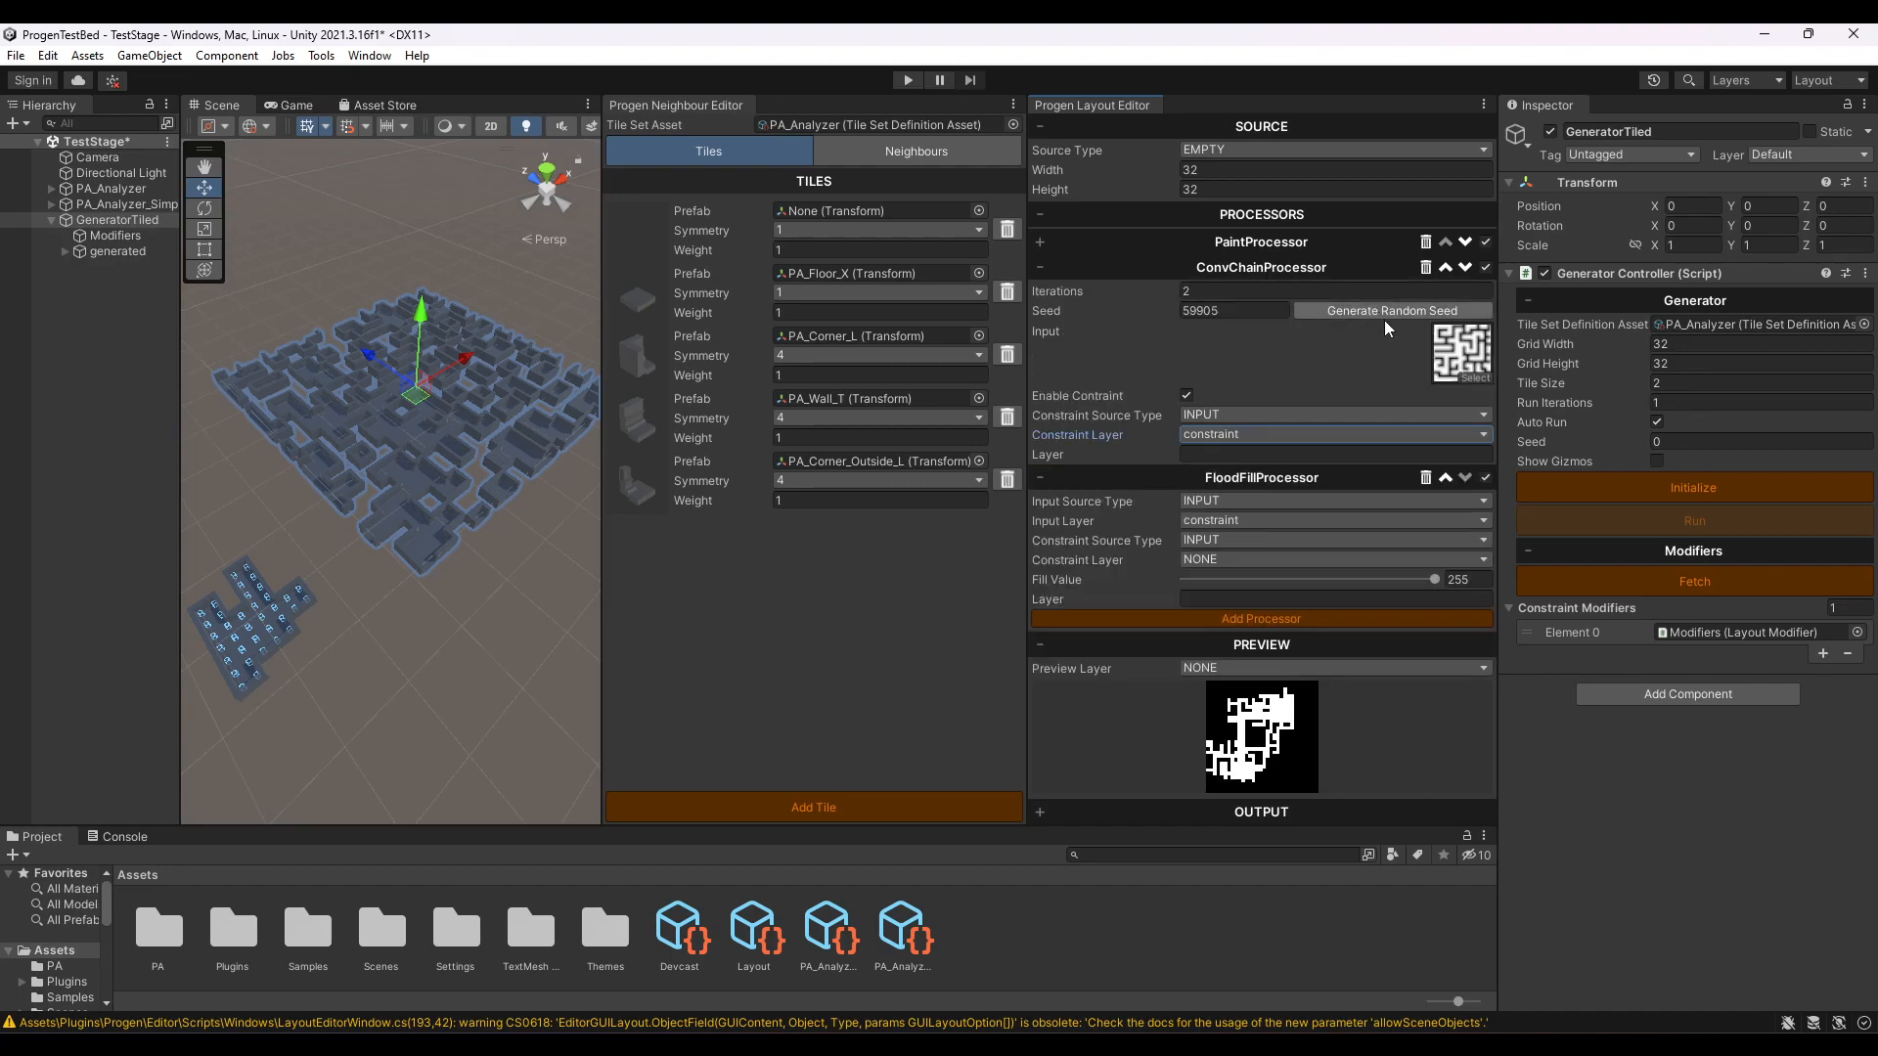
{"action": "left_click", "coordinate": [1383, 311]}
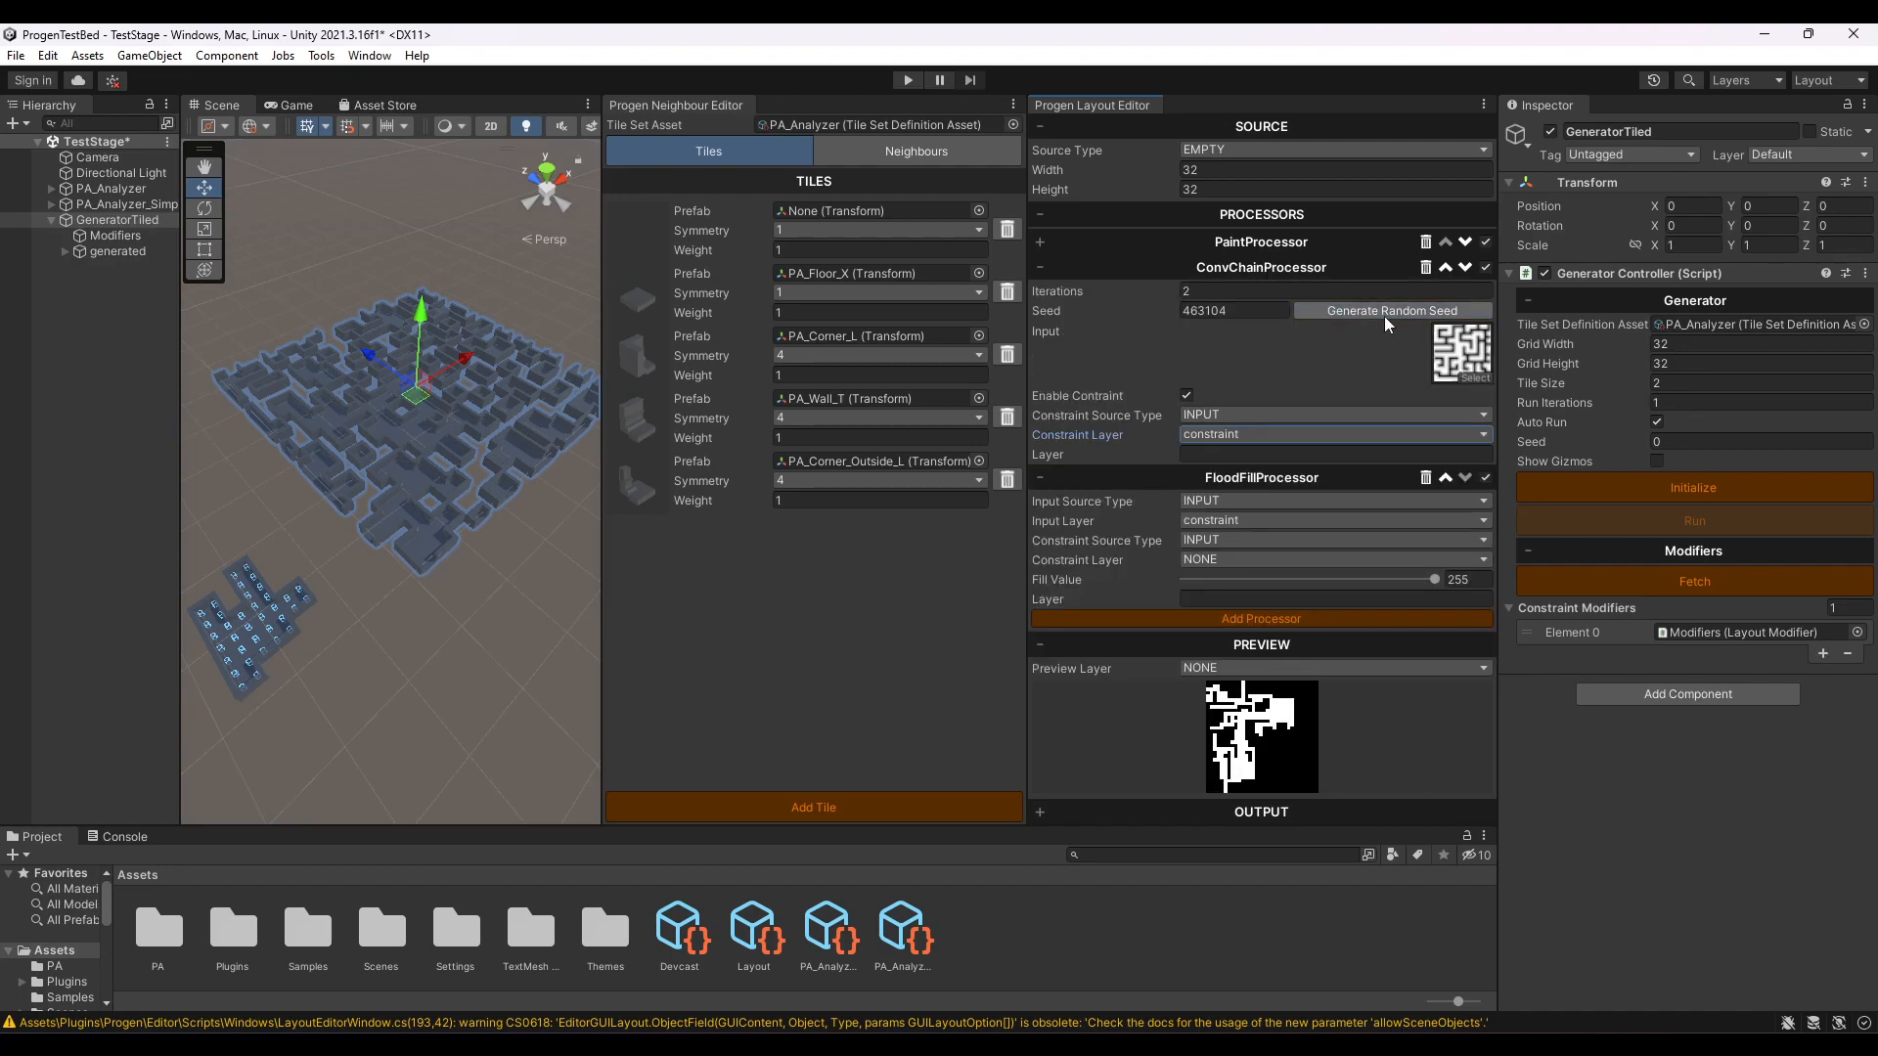
{"action": "left_click", "coordinate": [1383, 315]}
{"action": "left_click", "coordinate": [1383, 315]}
{"action": "left_click", "coordinate": [1383, 315]}
{"action": "left_click", "coordinate": [1383, 315]}
{"action": "left_click", "coordinate": [1383, 315]}
{"action": "left_click", "coordinate": [1383, 311]}
{"action": "left_click", "coordinate": [1383, 311]}
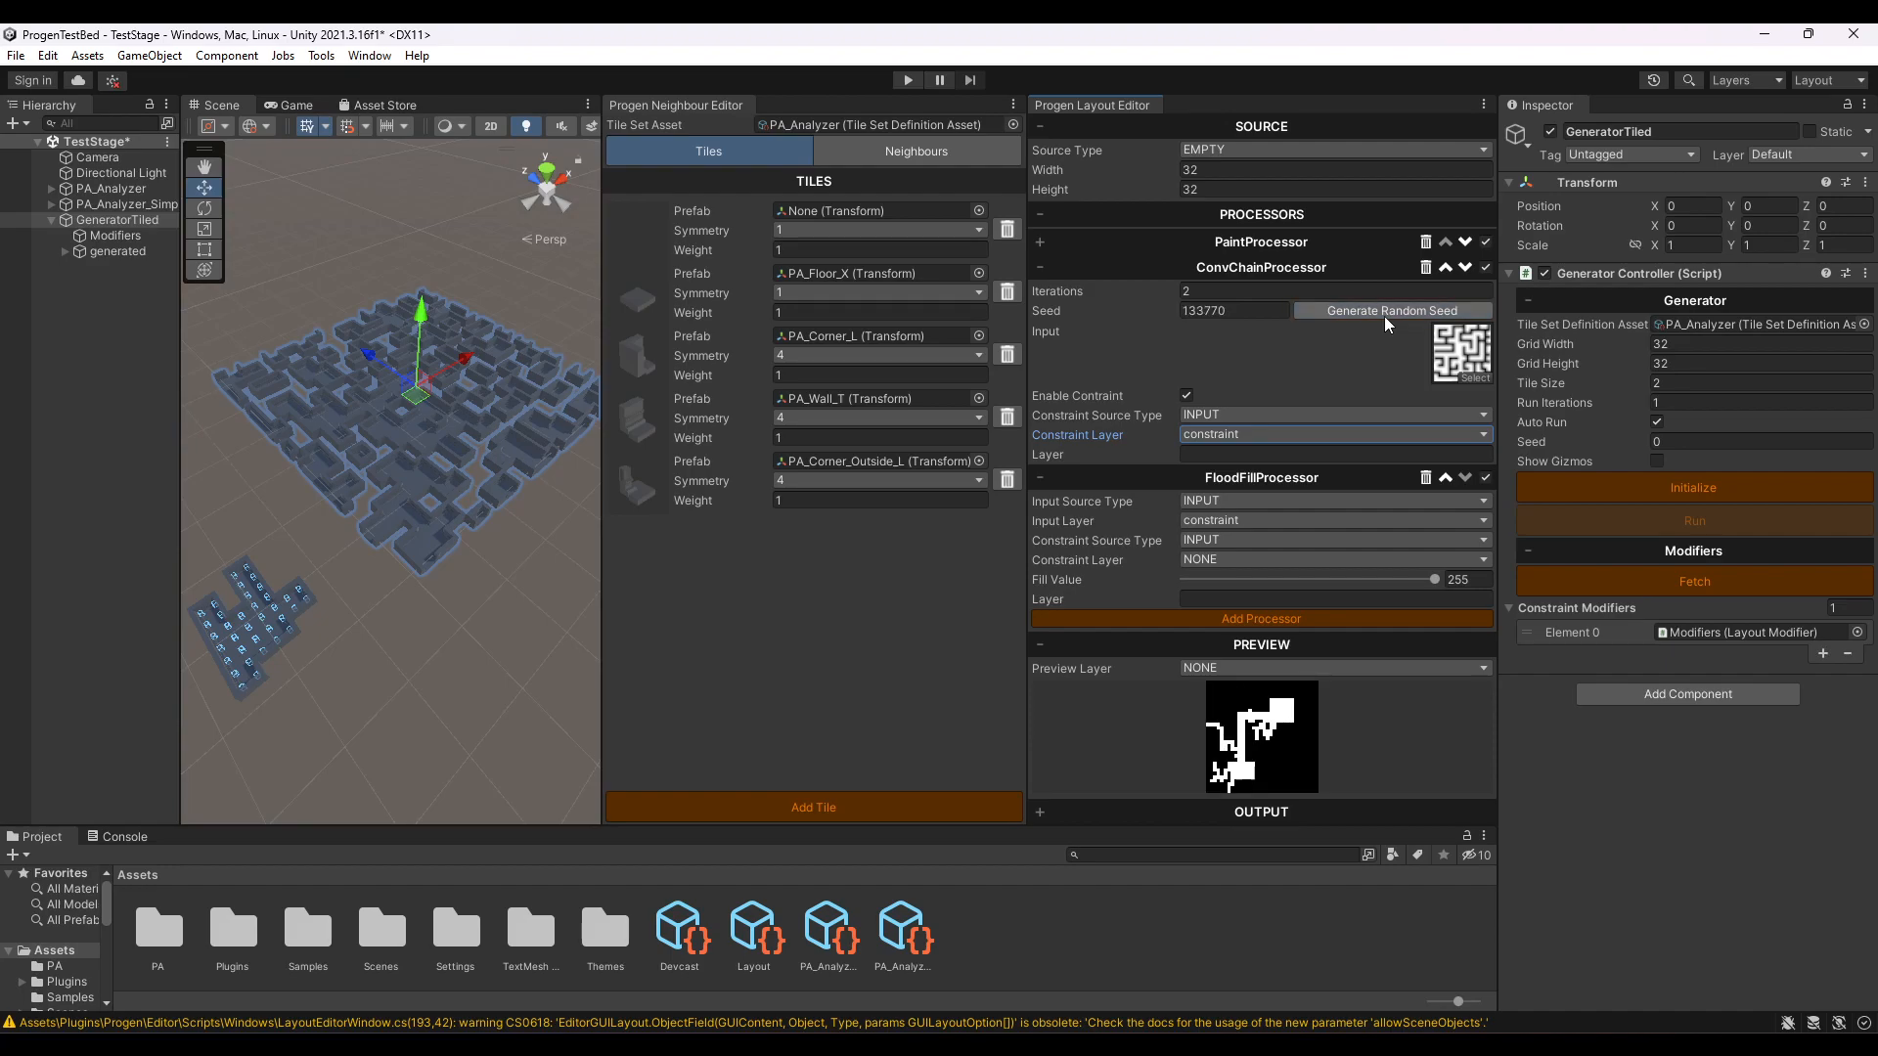
- In the PaintProcessor grid, paint a narrow corridor about six cells down from the upper-right room, ending in a short bend to the right
{"action": "left_click", "coordinate": [1282, 244]}
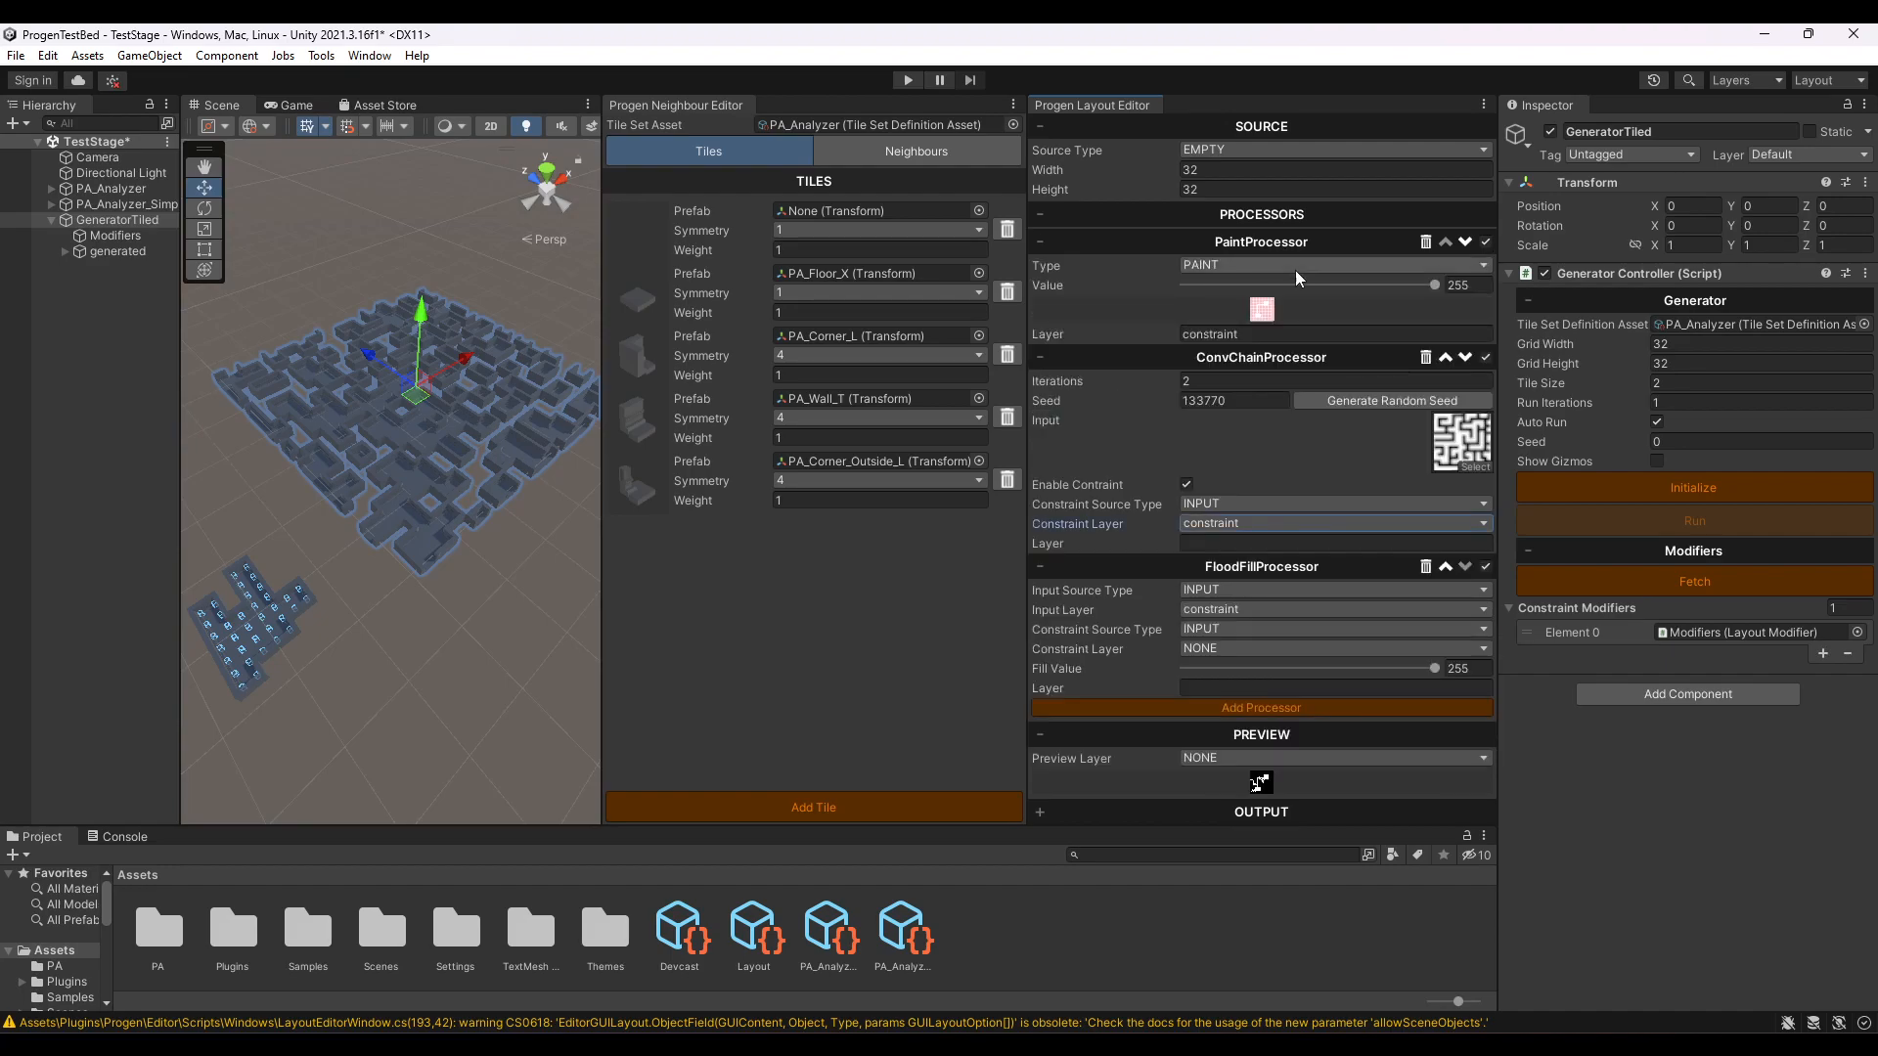
{"action": "left_click", "coordinate": [1051, 358]}
{"action": "left_click", "coordinate": [1041, 474]}
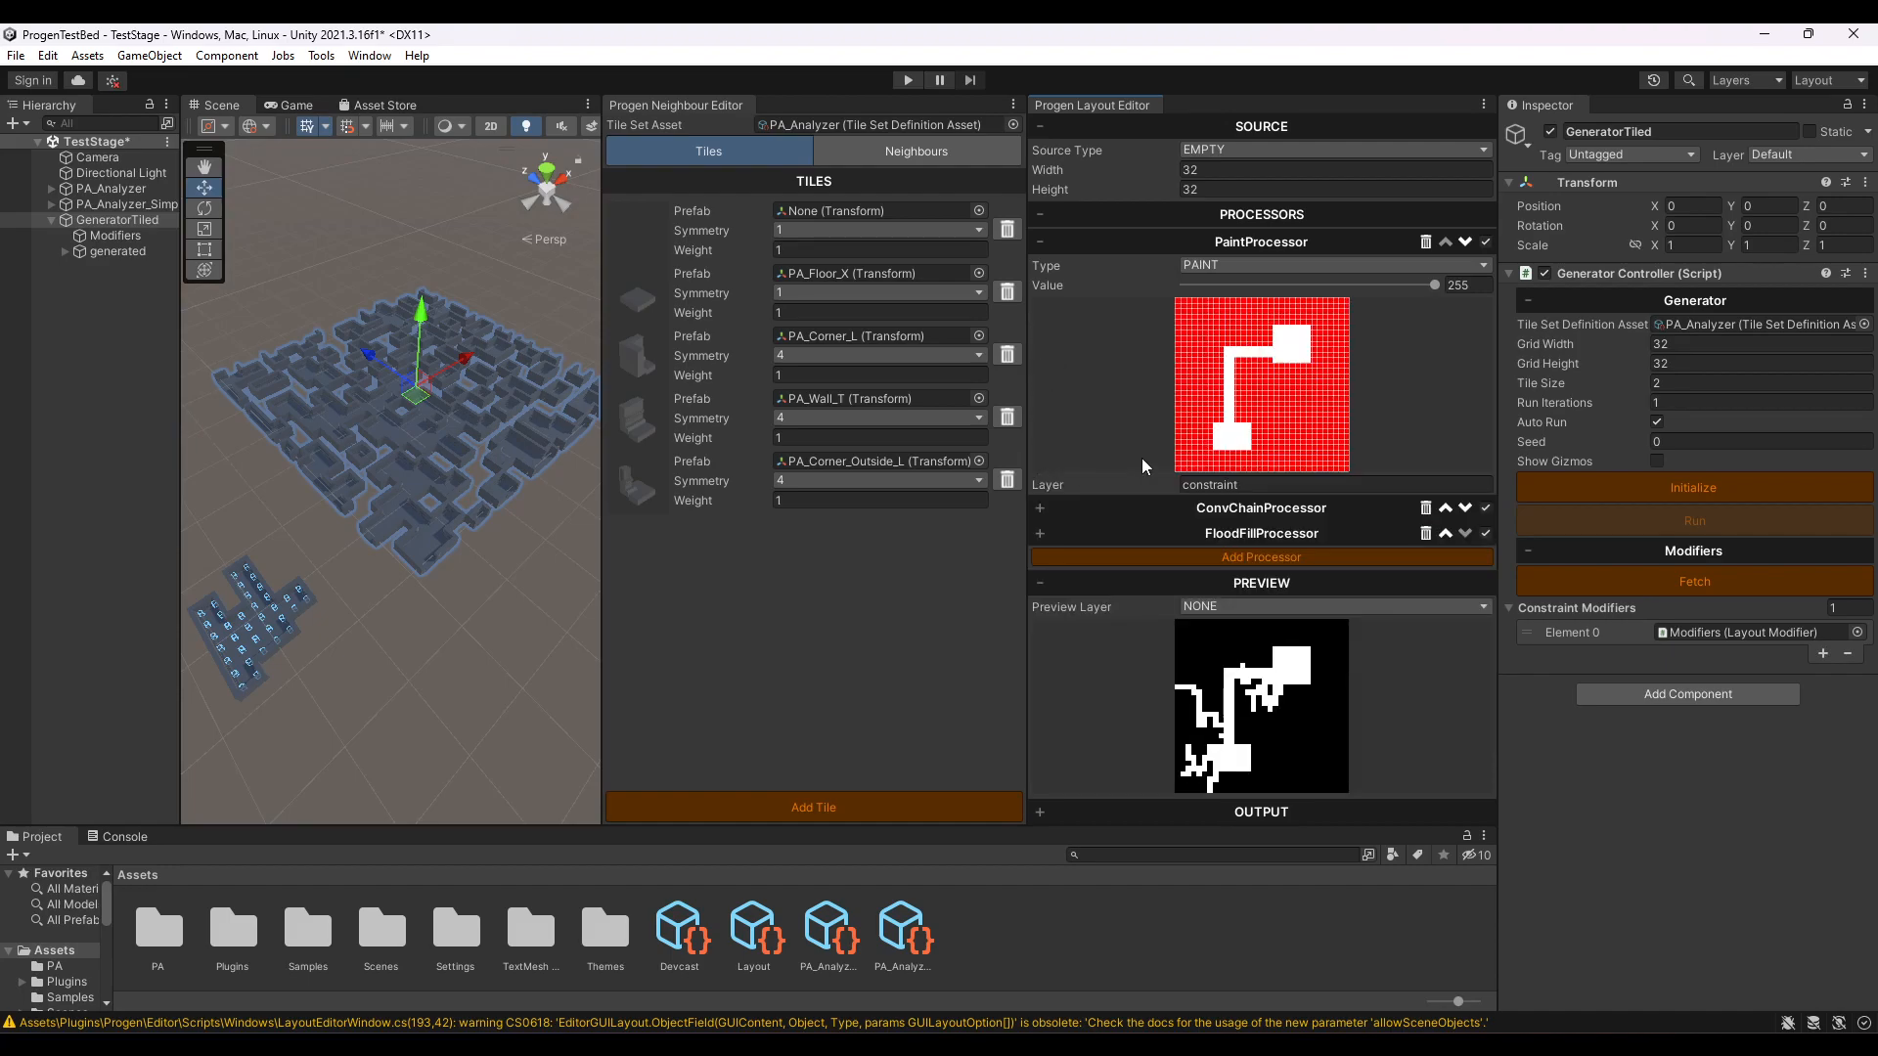
{"action": "left_click_drag", "start_coordinate": [1305, 370], "coordinate": [1306, 406]}
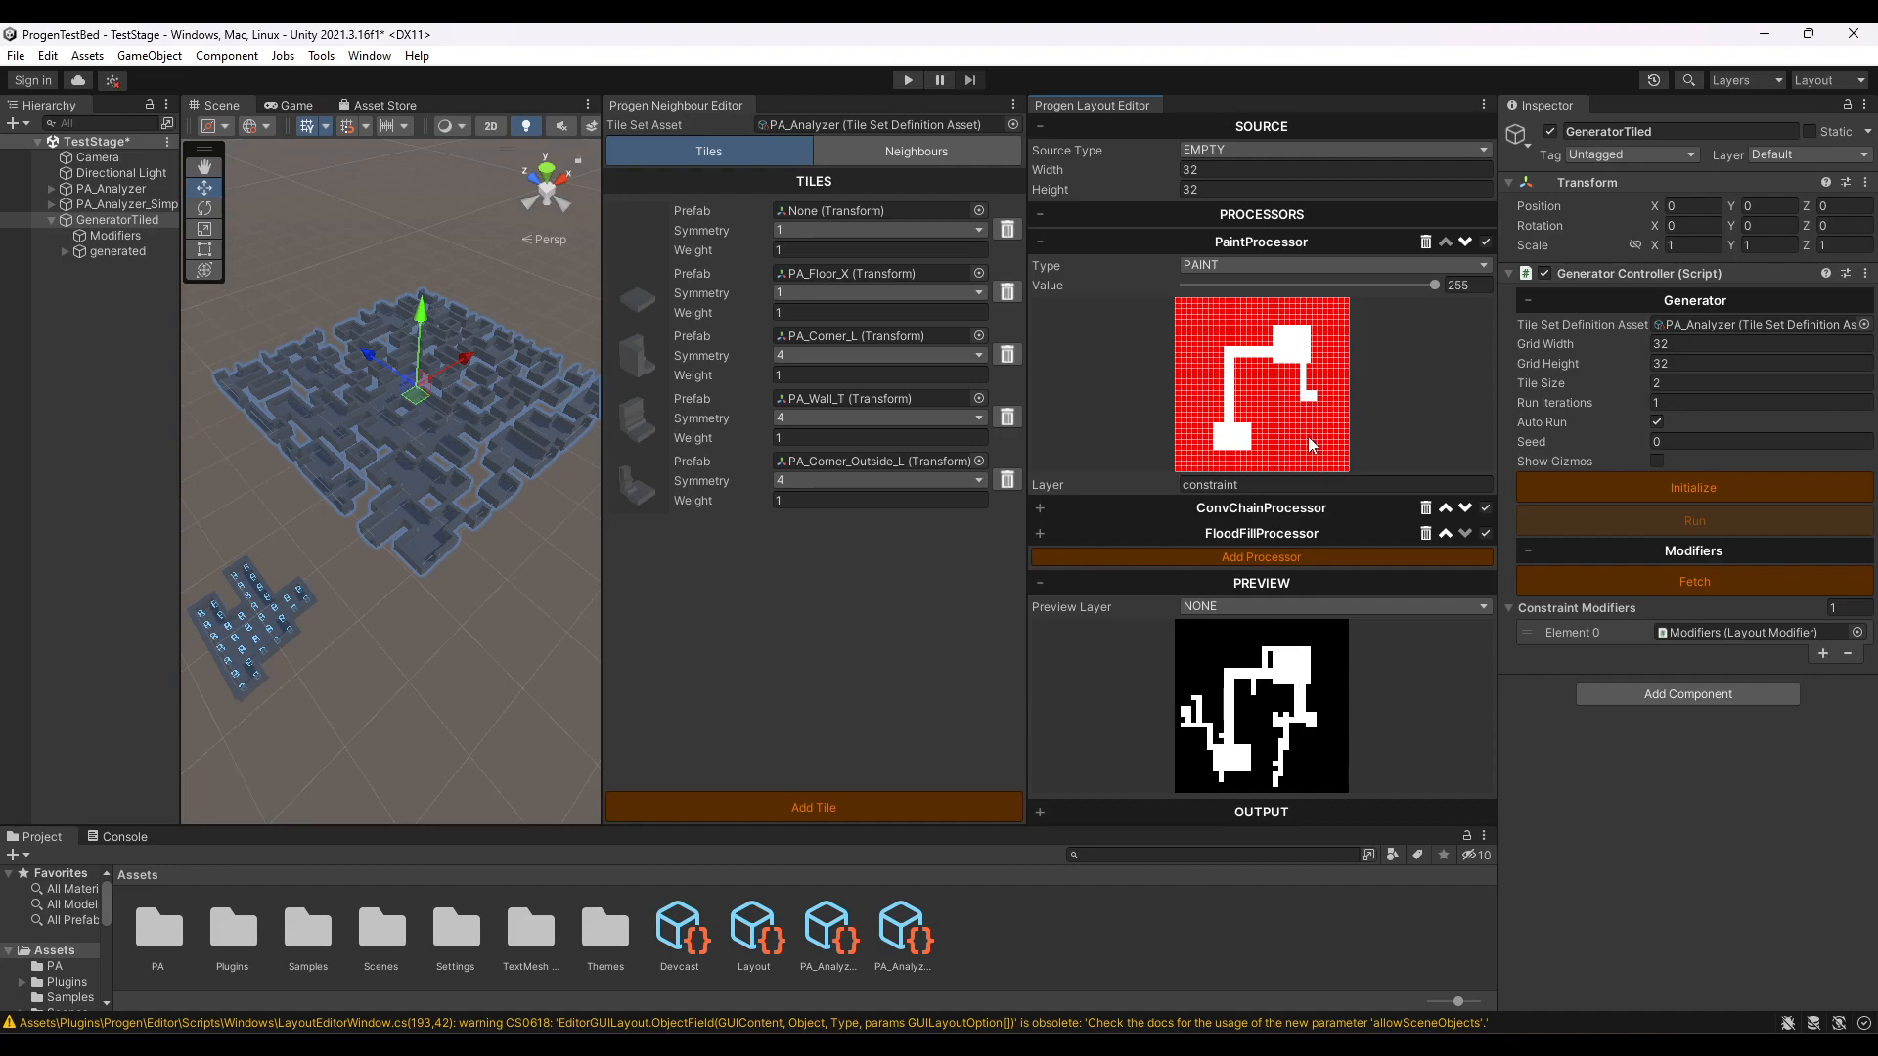
- Set the PaintProcessor's value to 0 and paint a black border around the lower-left room, leaving its corridor entrance open
{"action": "left_click_drag", "start_coordinate": [1303, 283], "coordinate": [1040, 286]}
{"action": "left_click_drag", "start_coordinate": [1212, 459], "coordinate": [1255, 456]}
{"action": "left_click_drag", "start_coordinate": [1210, 452], "coordinate": [1215, 430]}
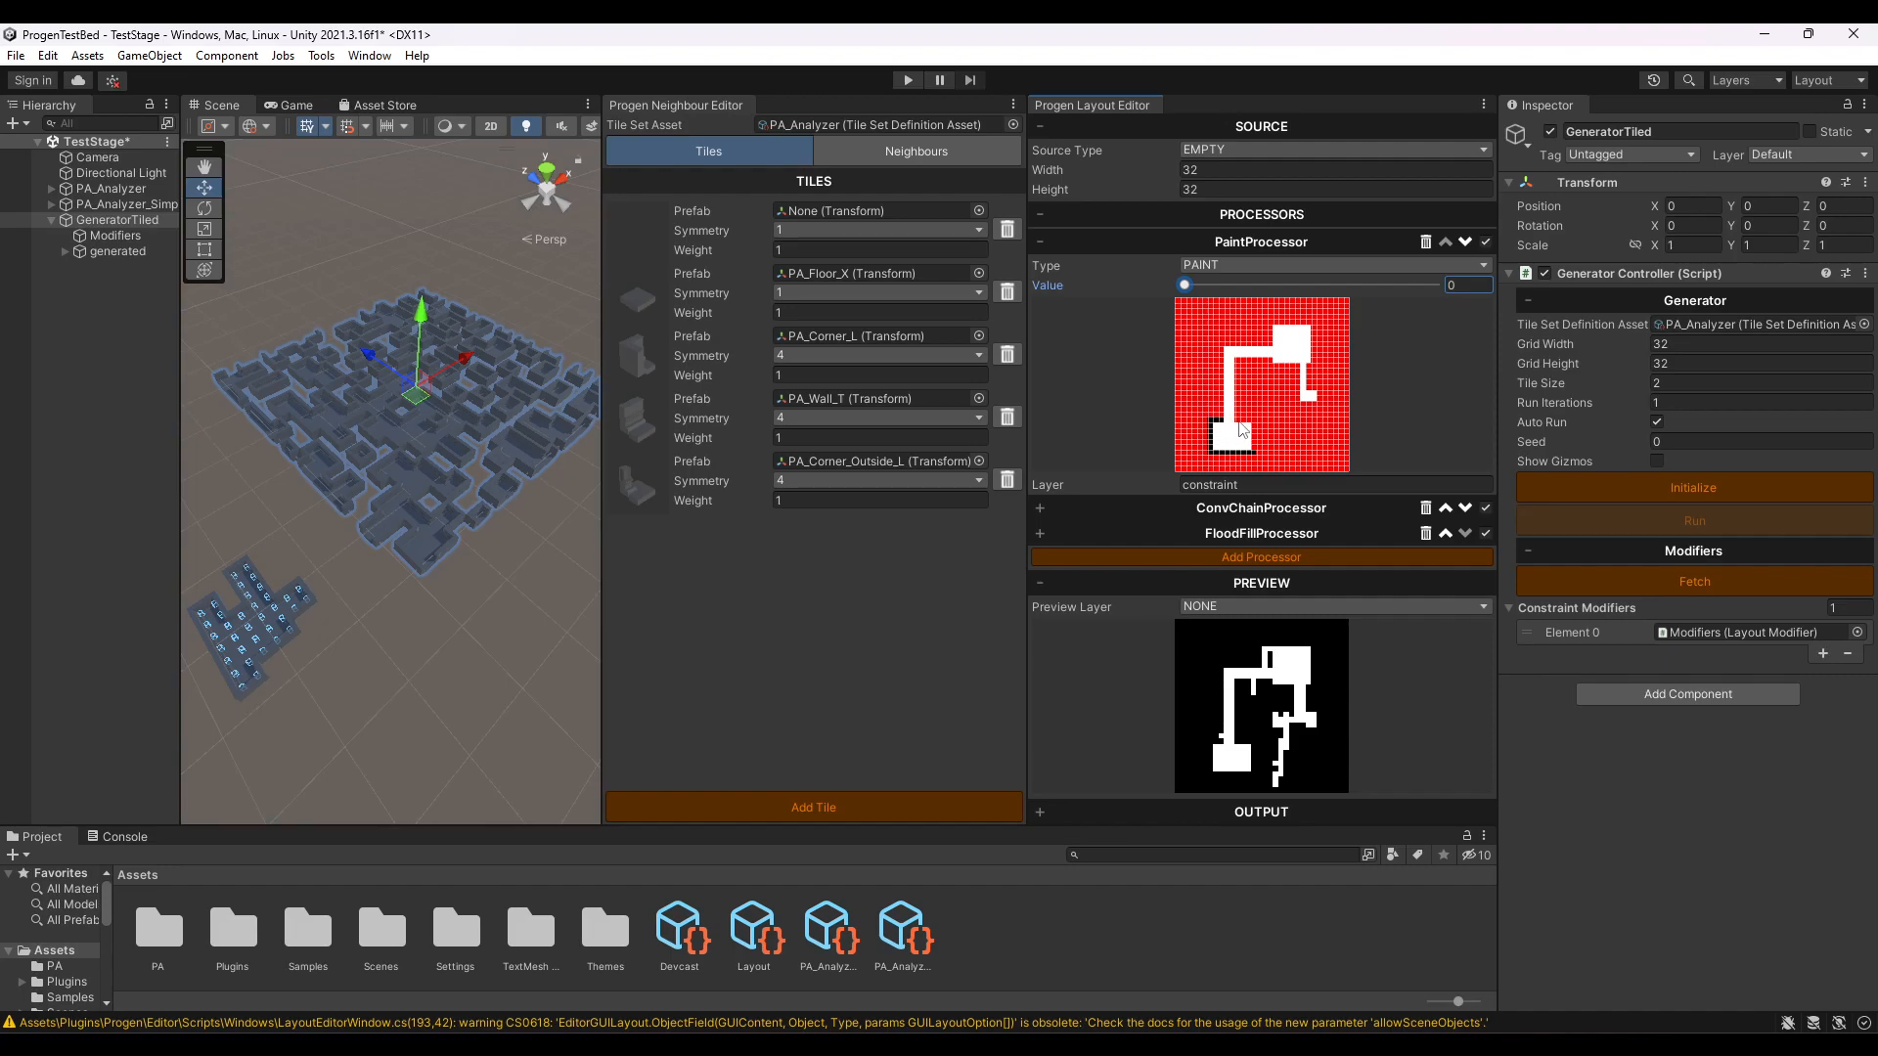
{"action": "mouse_move", "coordinate": [1239, 424]}
{"action": "left_mouse_down"}
{"action": "mouse_move", "coordinate": [1256, 421]}
{"action": "mouse_move", "coordinate": [1258, 456]}
{"action": "left_mouse_up"}
- Try a series of random ConvChainProcessor seeds to check the layouts with the walled-off lower-left room
{"action": "left_click", "coordinate": [1252, 511]}
{"action": "left_click", "coordinate": [1393, 455]}
{"action": "left_click", "coordinate": [1393, 455]}
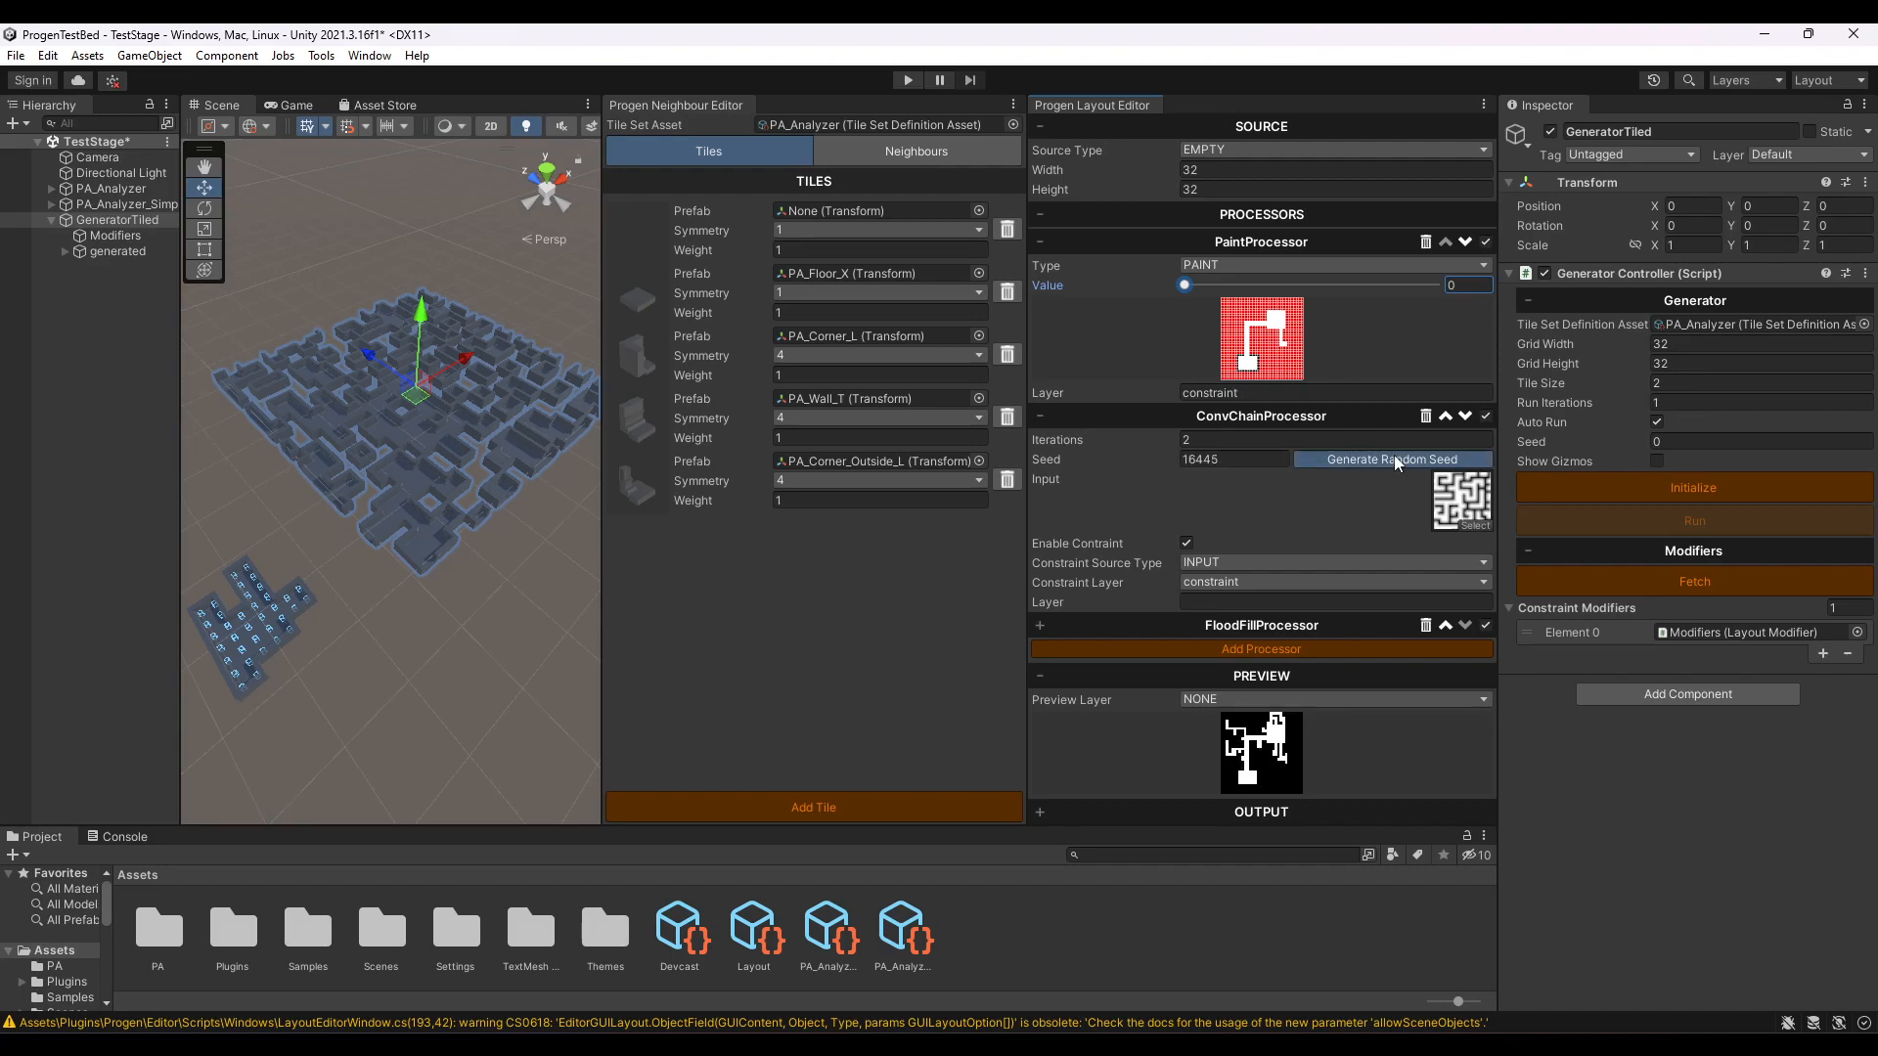
{"action": "left_click", "coordinate": [1041, 241]}
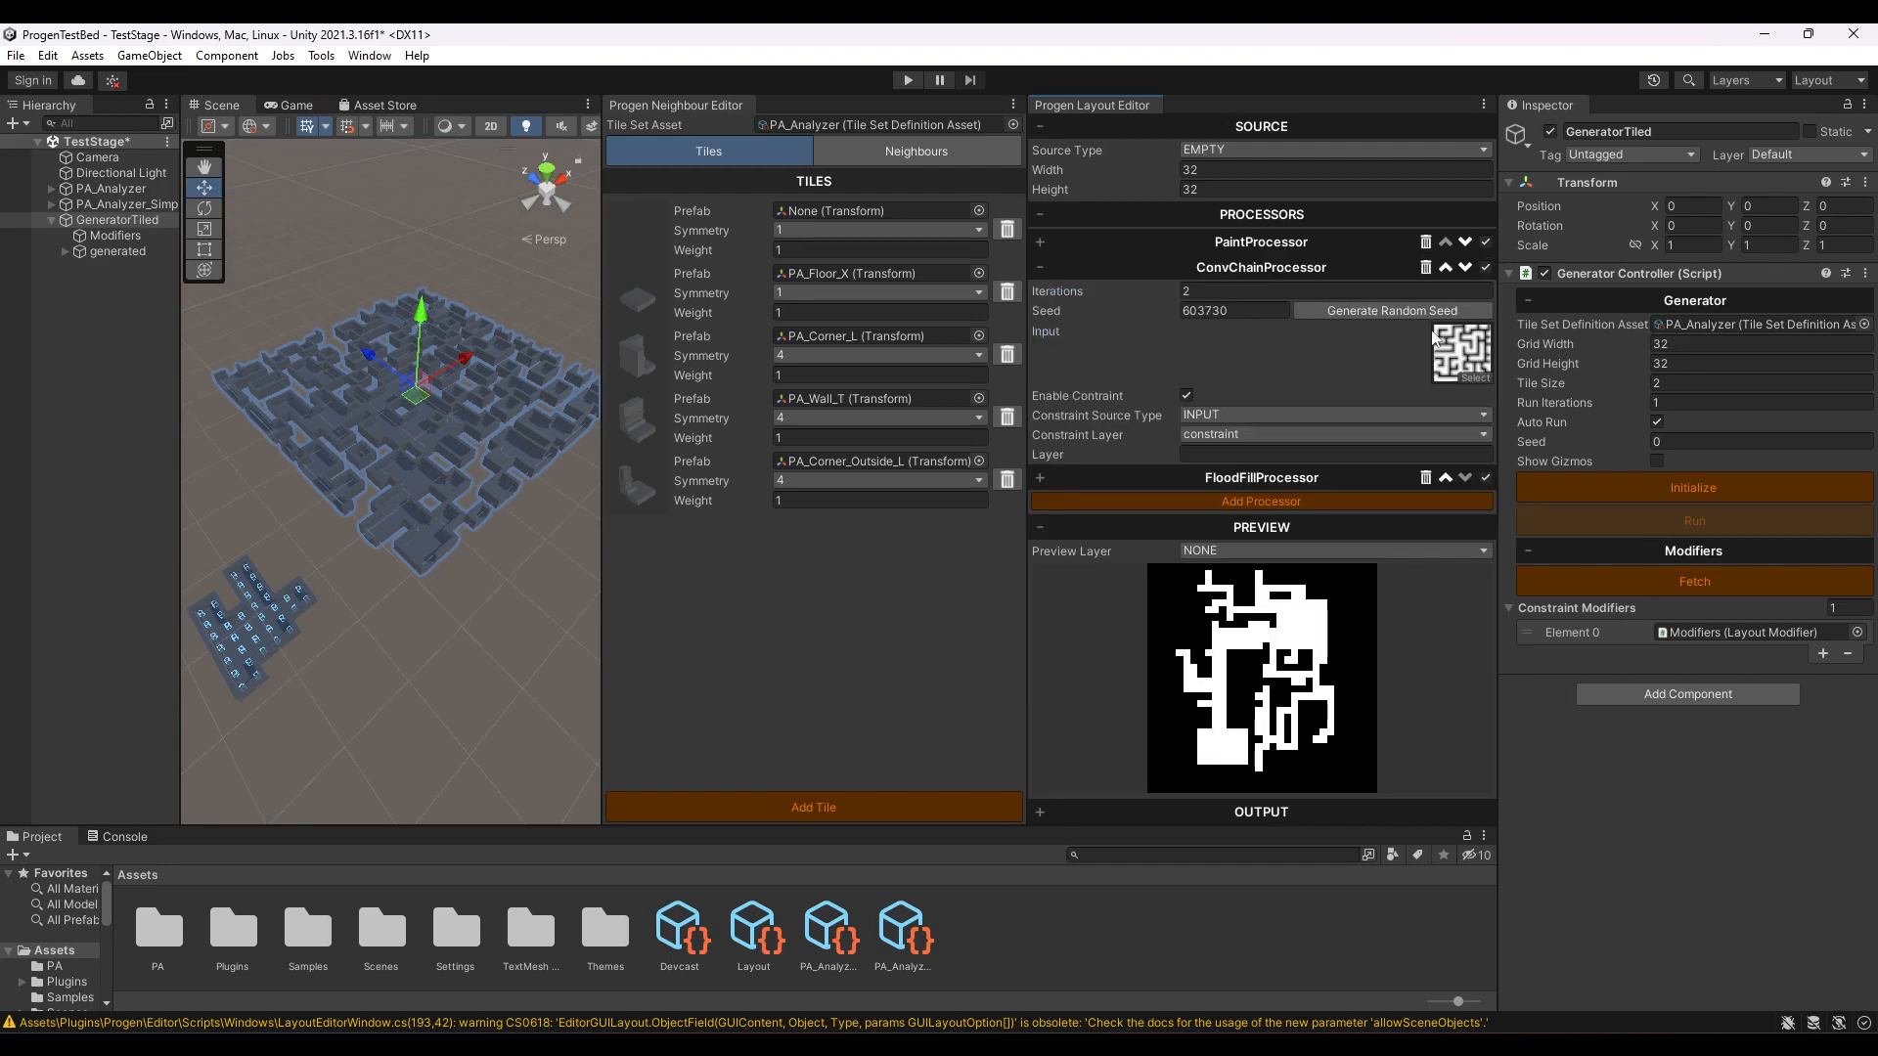
{"action": "left_click", "coordinate": [1408, 311]}
{"action": "left_click", "coordinate": [1409, 310]}
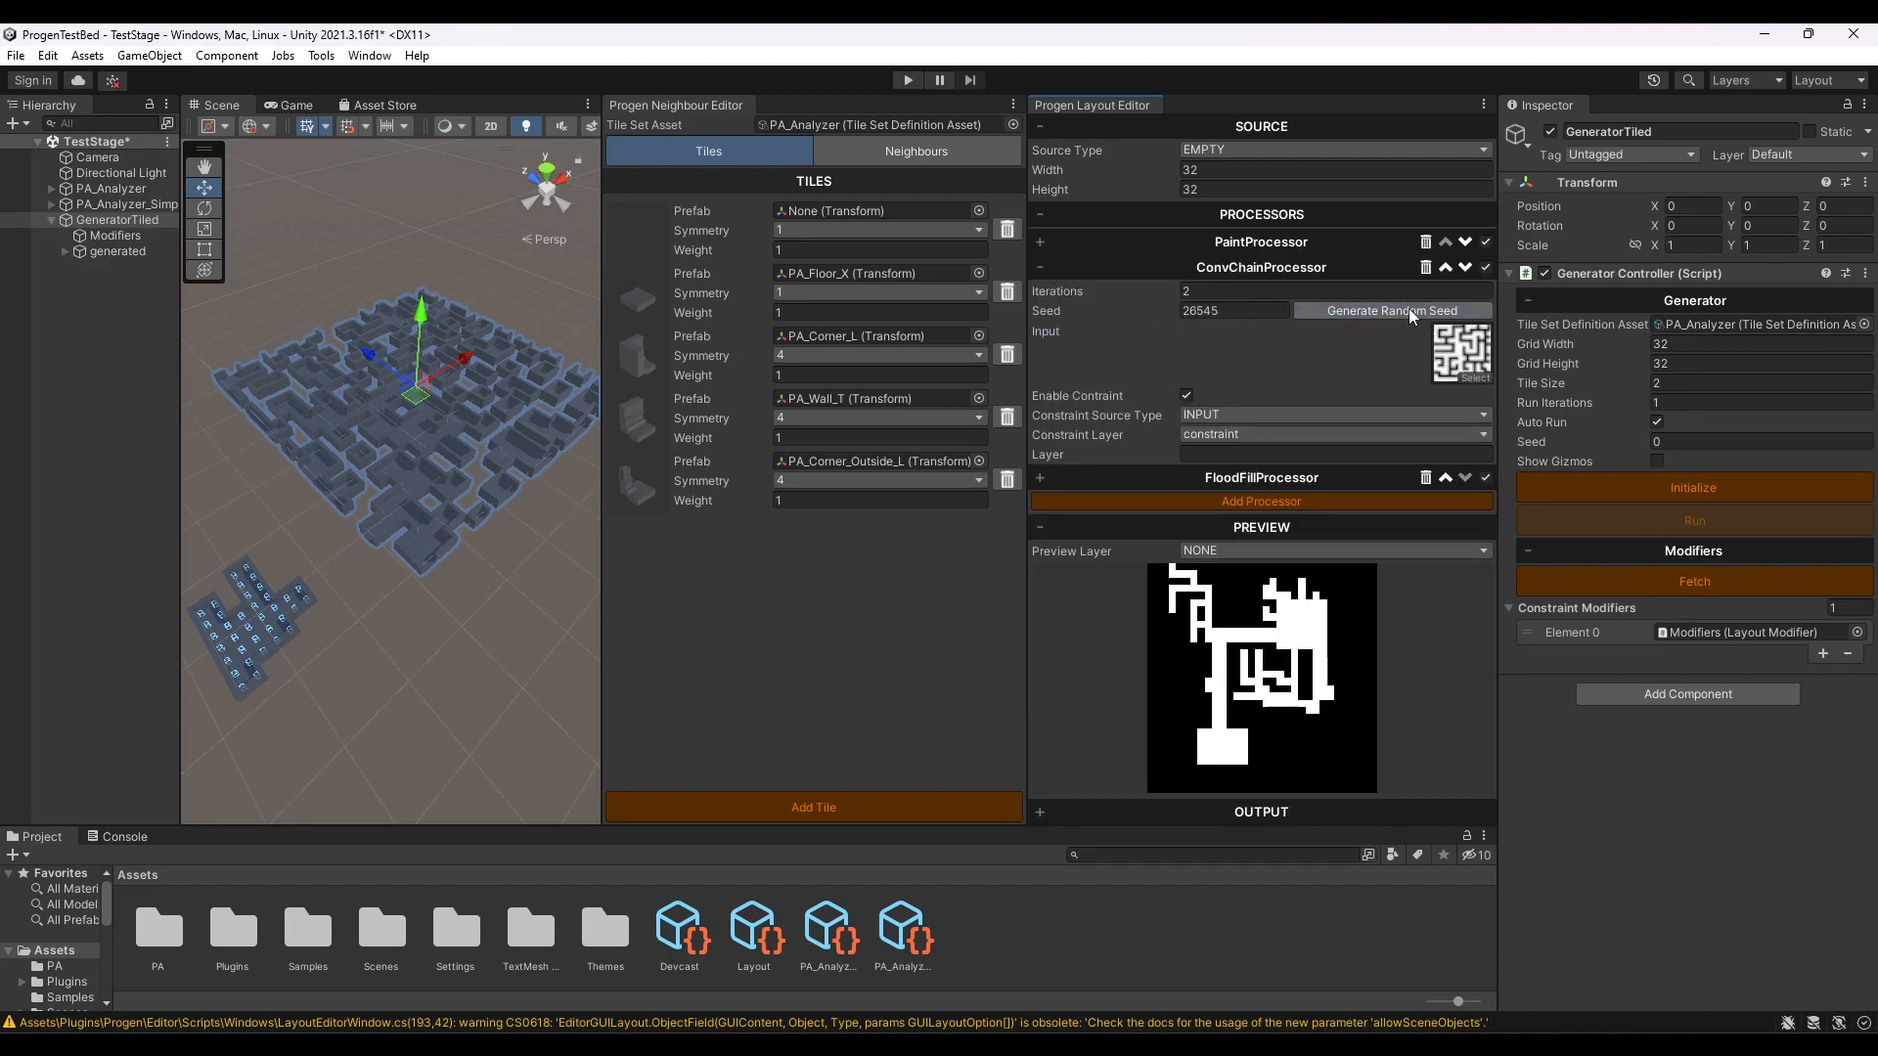
{"action": "left_click", "coordinate": [1370, 310]}
{"action": "left_click", "coordinate": [1370, 310]}
{"action": "left_click", "coordinate": [1371, 310]}
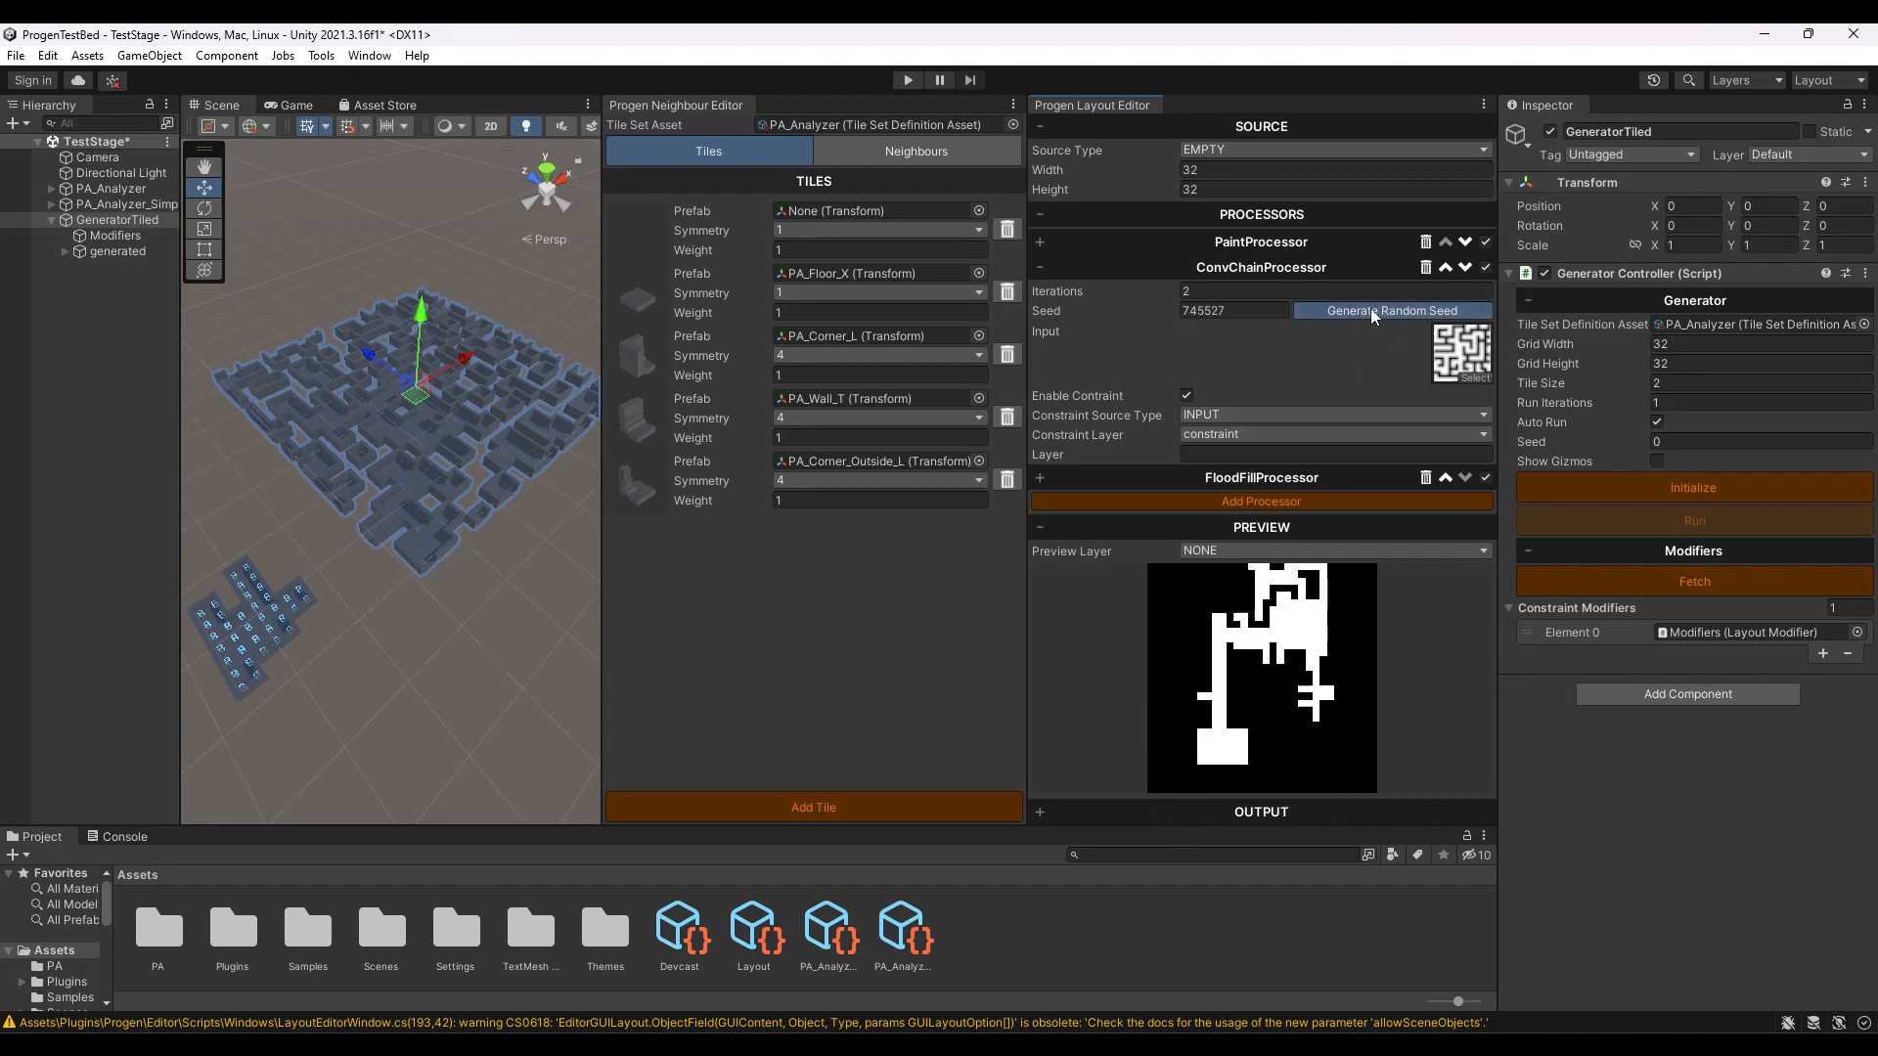
{"action": "left_click", "coordinate": [1371, 310]}
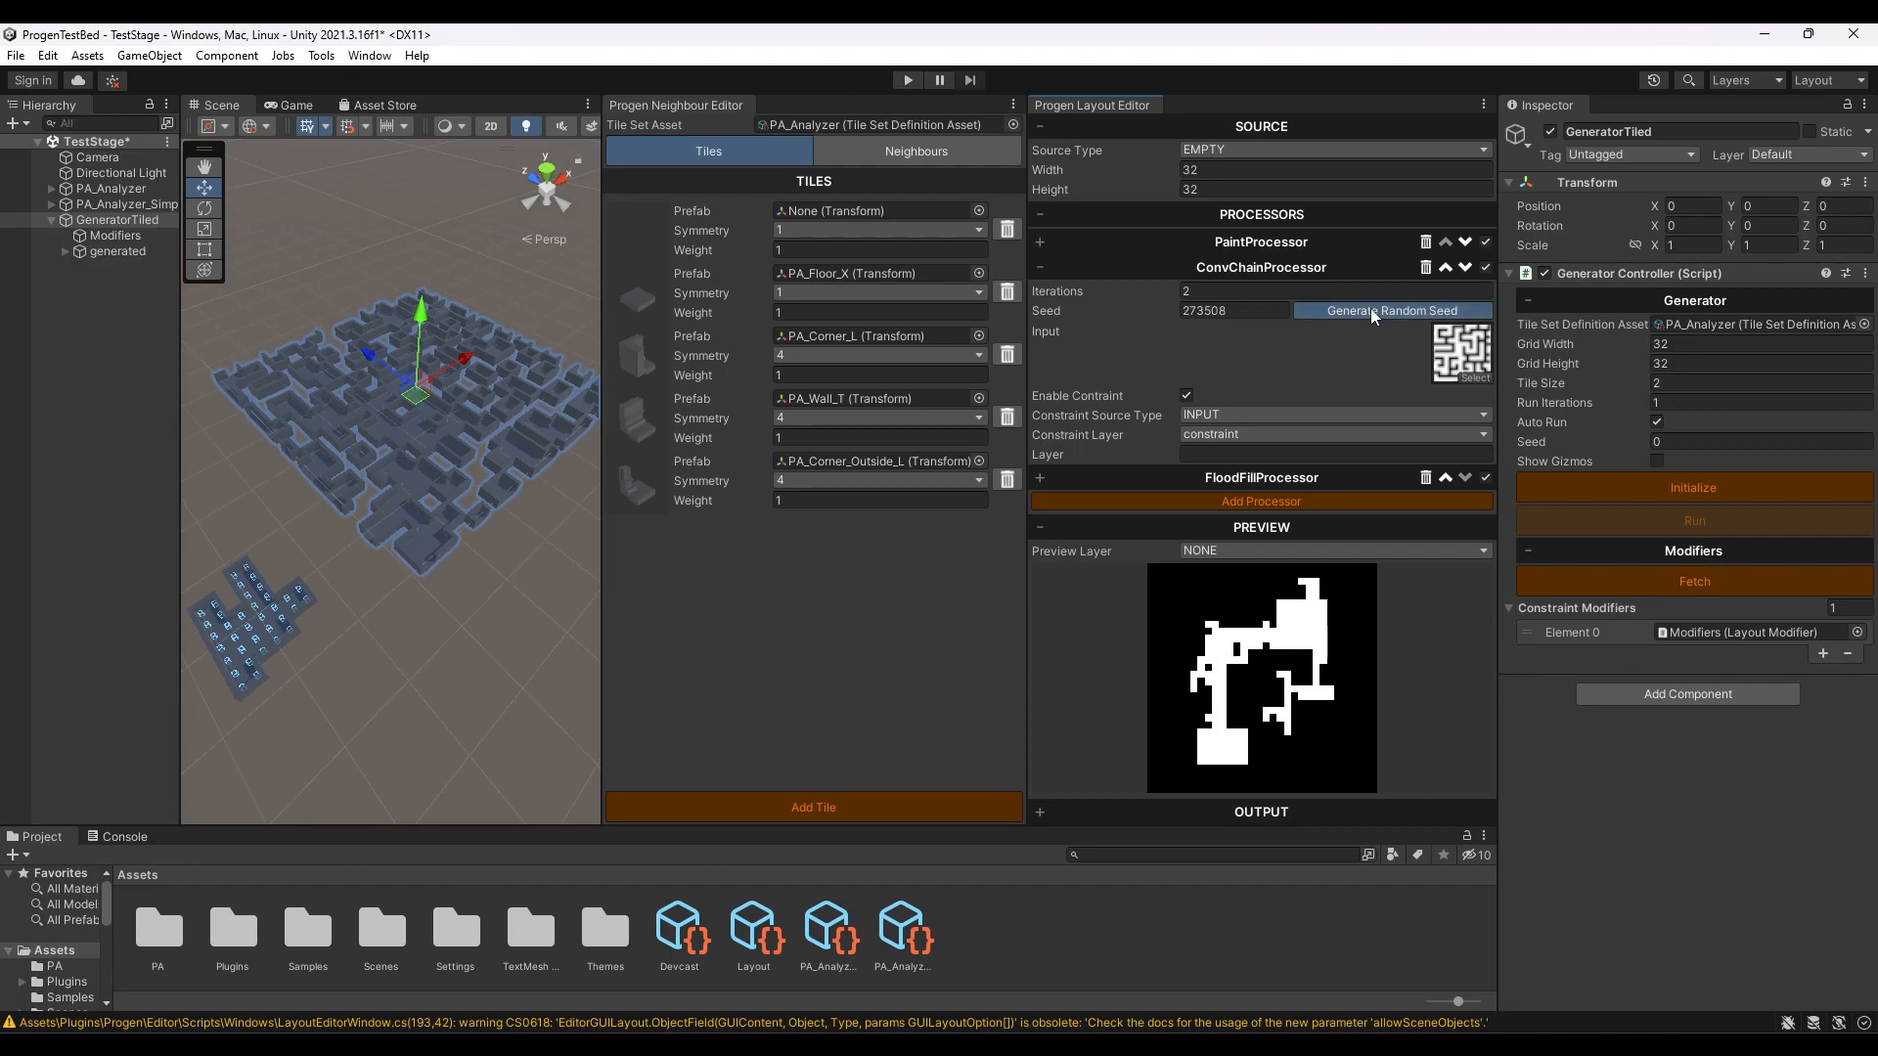
{"action": "left_click", "coordinate": [1370, 310]}
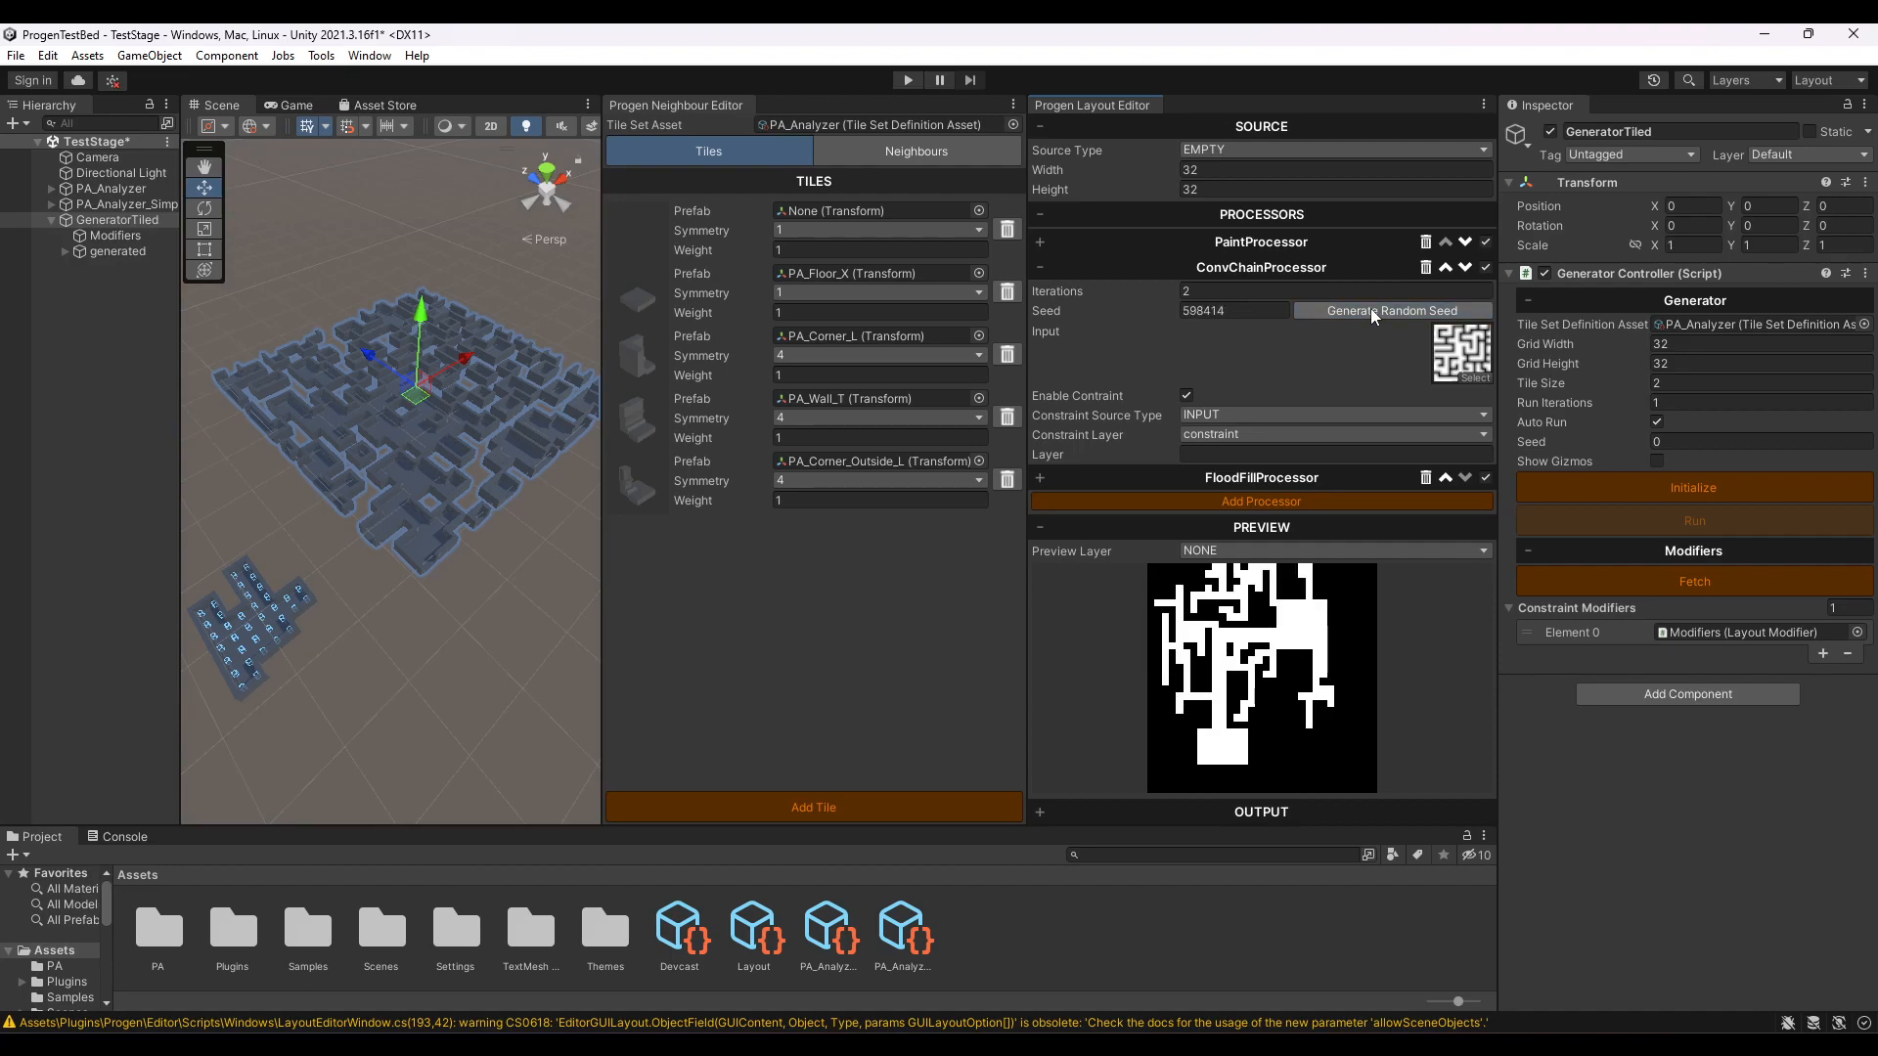
- Assign the Devcast layout asset to the Layout Modifier of the Modifiers object
{"action": "left_click", "coordinate": [116, 234]}
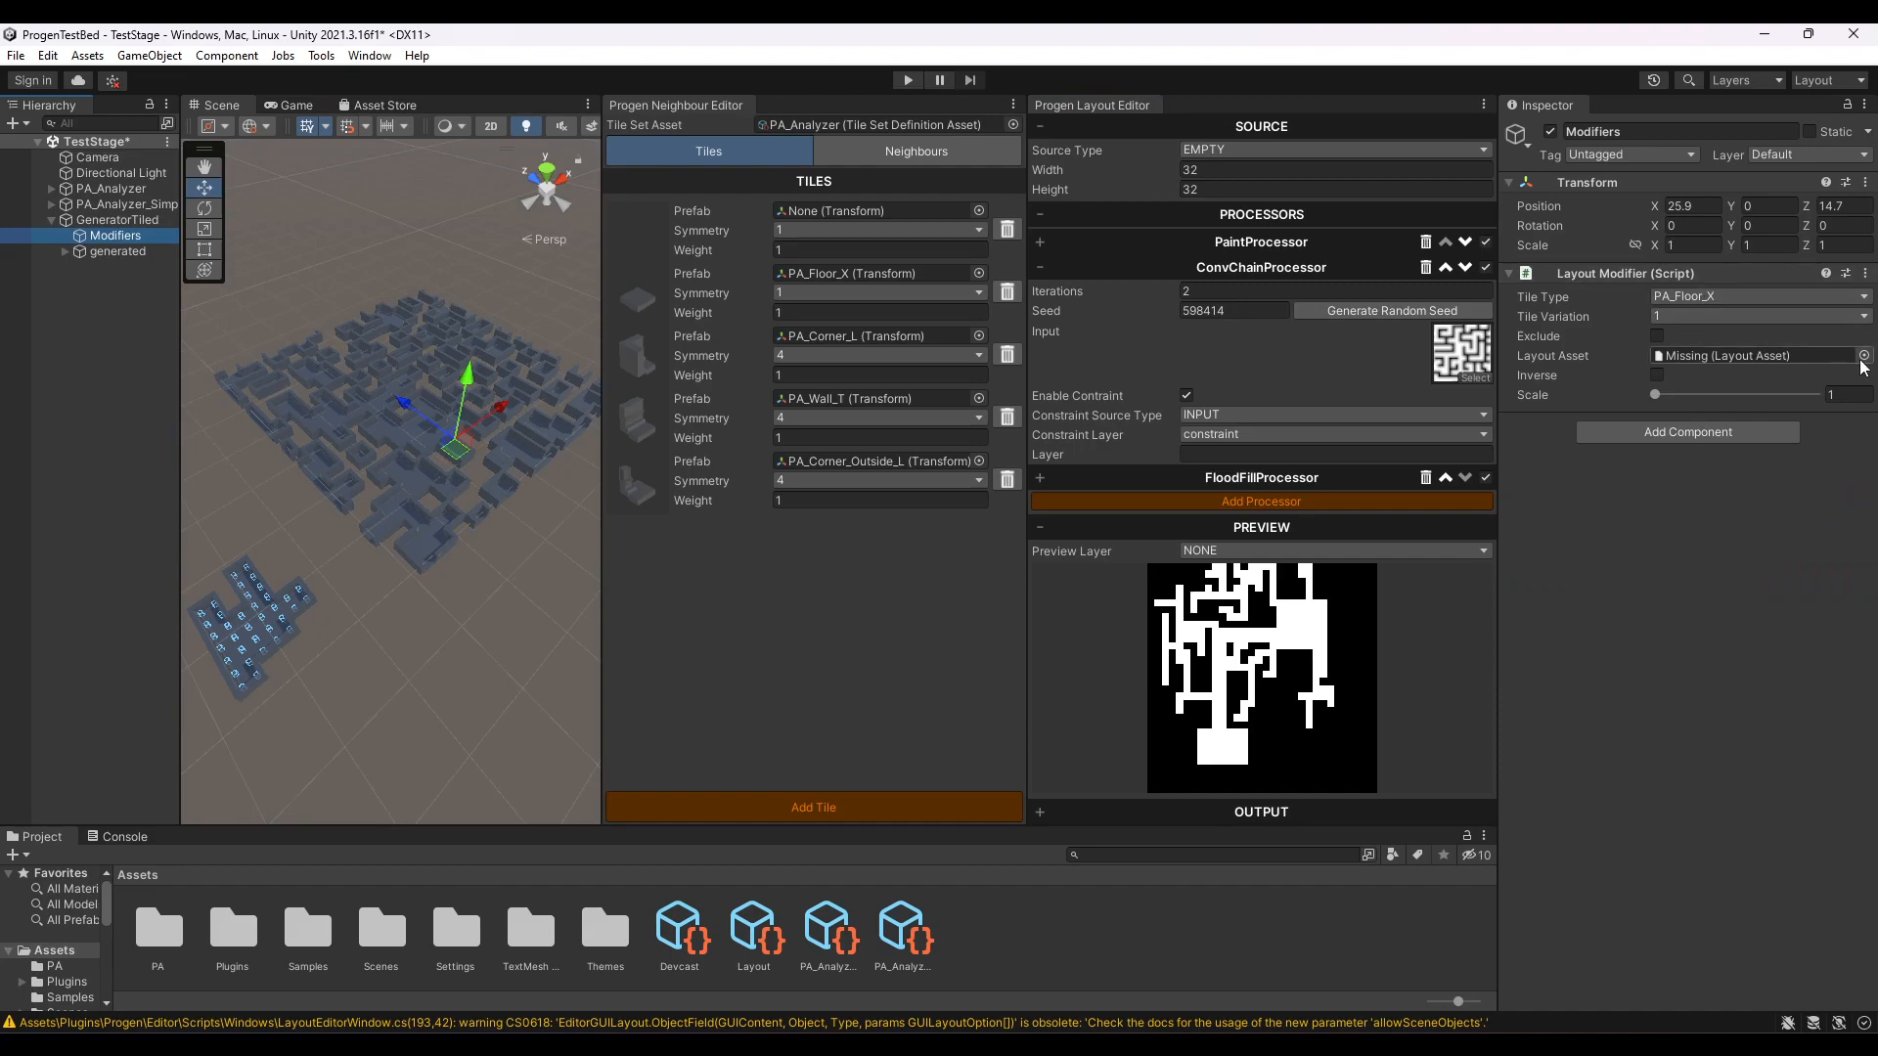
{"action": "left_click", "coordinate": [1863, 356]}
{"action": "double_click", "coordinate": [152, 213]}
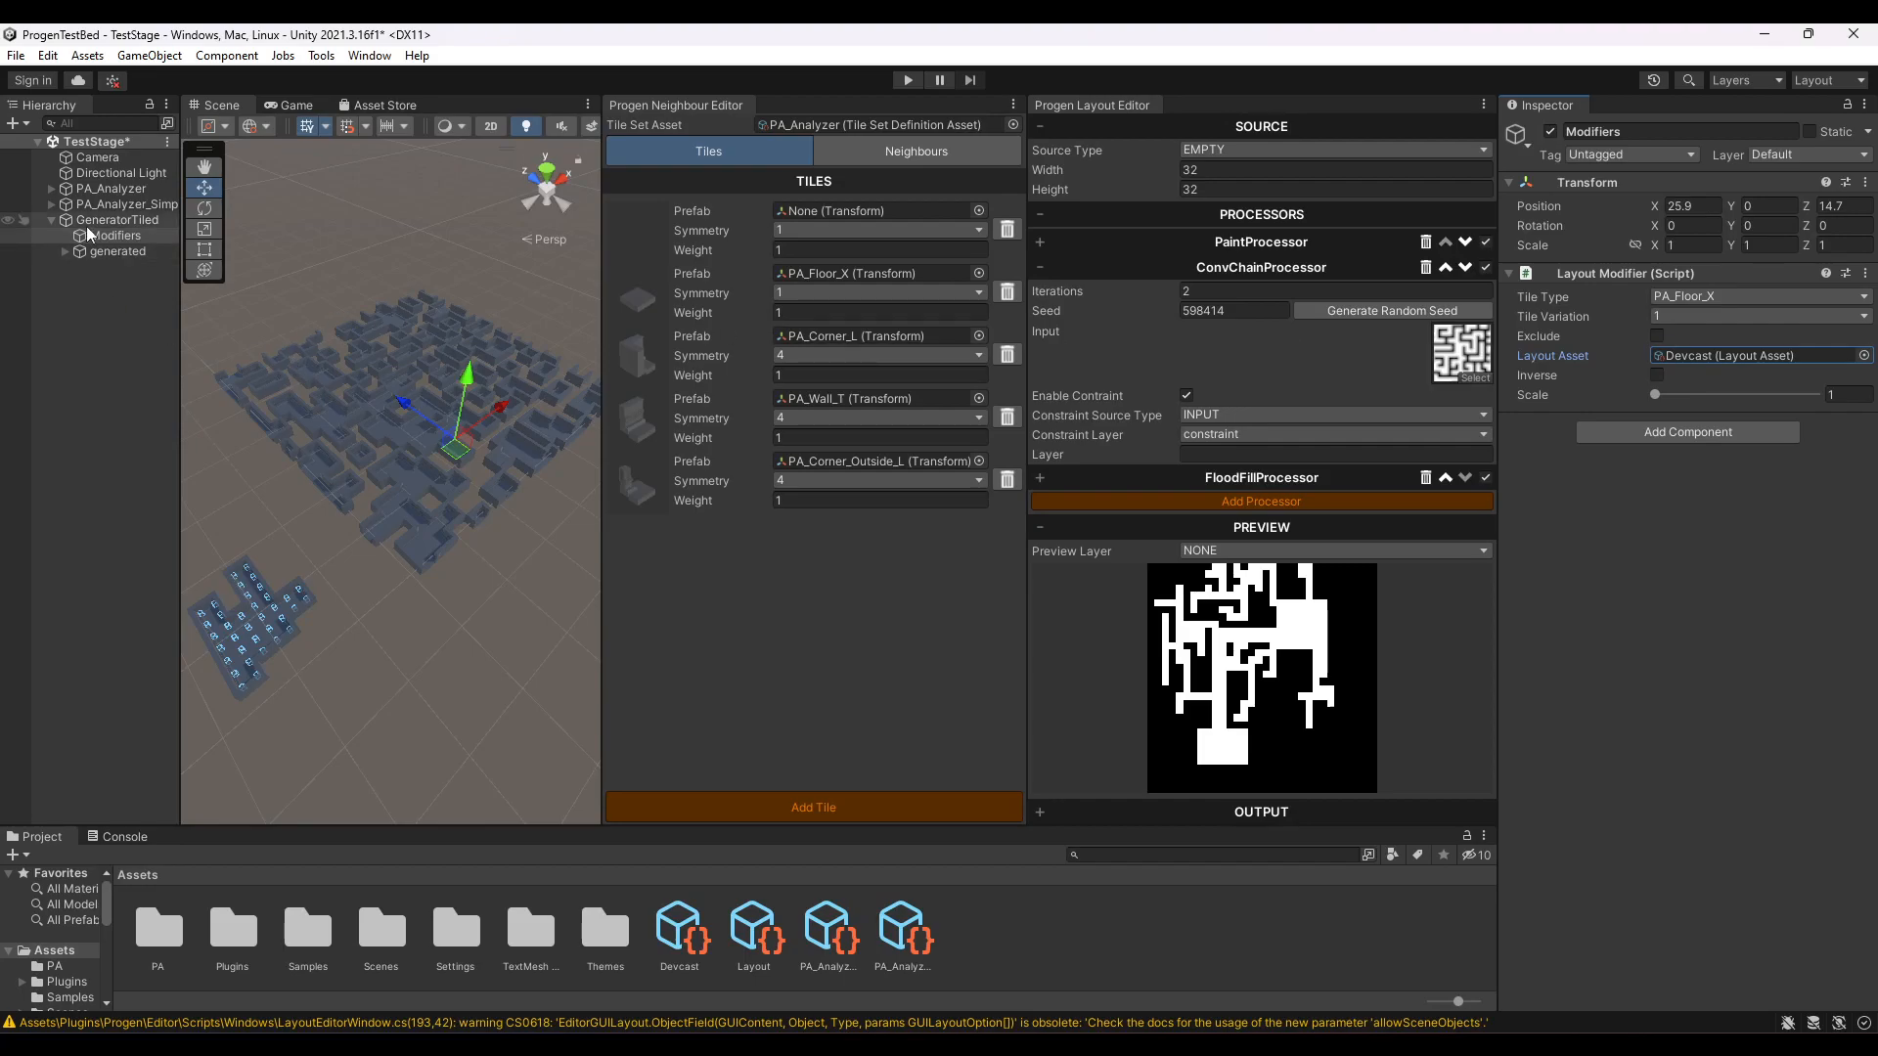
- Turn on Show Gizmos for GeneratorTiled and examine the layout's constraint markers over the tile grid
{"action": "left_click", "coordinate": [108, 220]}
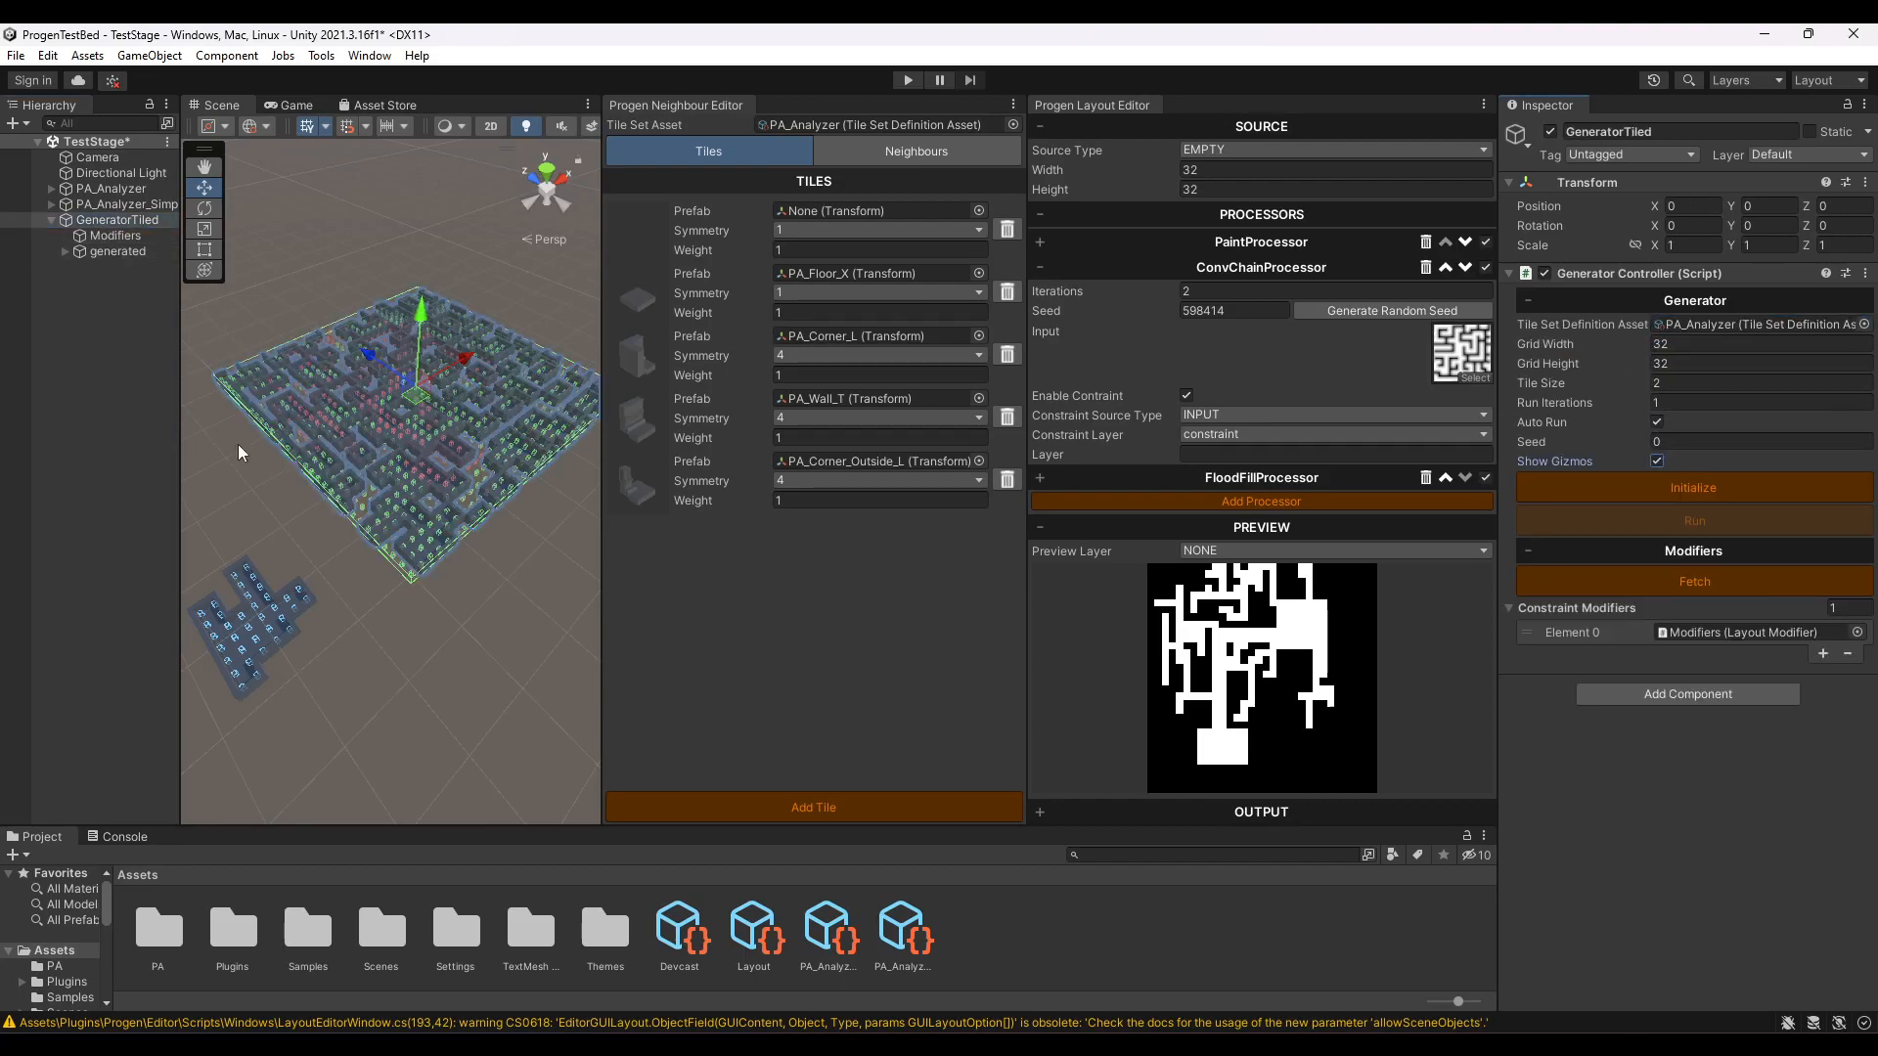
{"action": "scroll", "coordinate": [440, 372], "scroll_direction": "up", "scroll_amount": 5}
{"action": "right_click_drag", "start_coordinate": [440, 371], "coordinate": [333, 415]}
{"action": "key", "text": "d"}
{"action": "scroll", "coordinate": [336, 448], "scroll_direction": "down", "scroll_amount": 2}
- Generate new random ConvChainProcessor seeds while watching the scene gizmos, and finish with the processor's settings collapsed
{"action": "left_click", "coordinate": [1387, 309]}
{"action": "left_click", "coordinate": [1387, 308]}
{"action": "left_click", "coordinate": [1387, 308]}
{"action": "left_click", "coordinate": [1387, 308]}
{"action": "left_click", "coordinate": [1387, 308]}
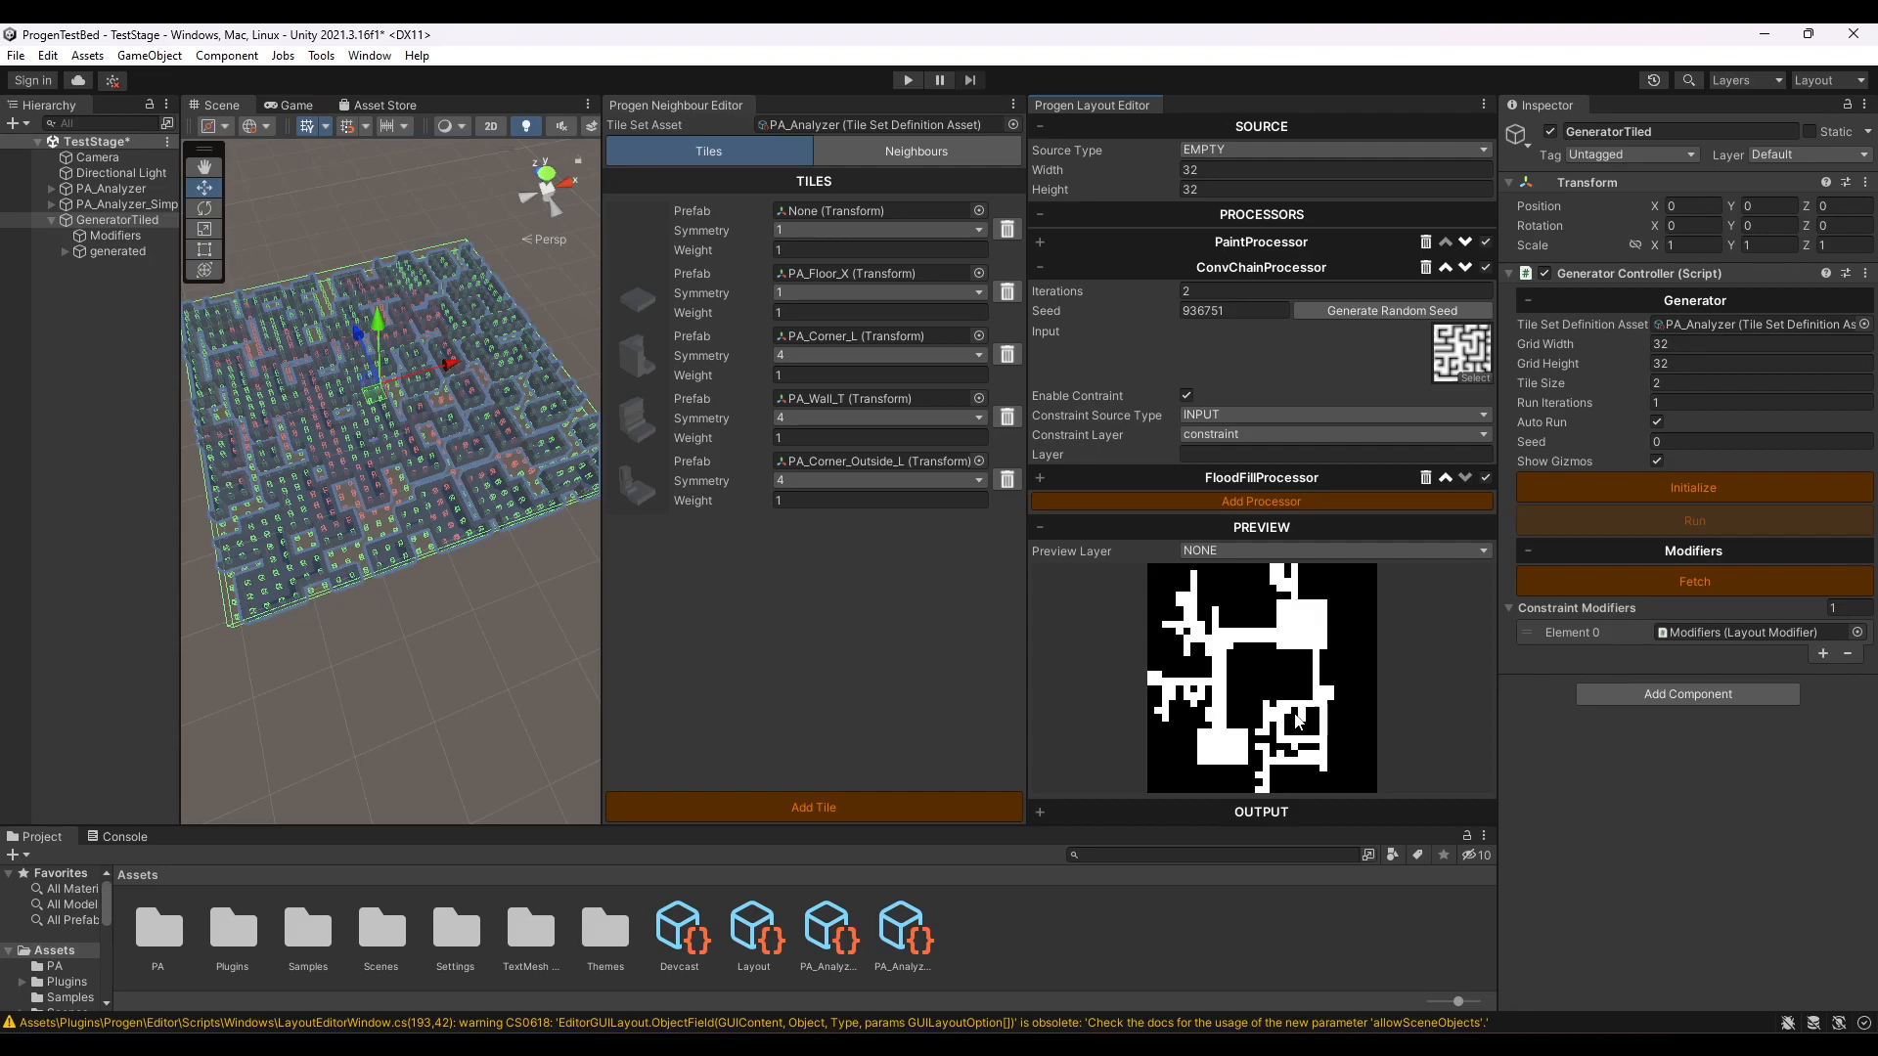
{"action": "left_click", "coordinate": [1388, 309]}
{"action": "left_click", "coordinate": [1388, 309]}
{"action": "left_click", "coordinate": [1388, 309]}
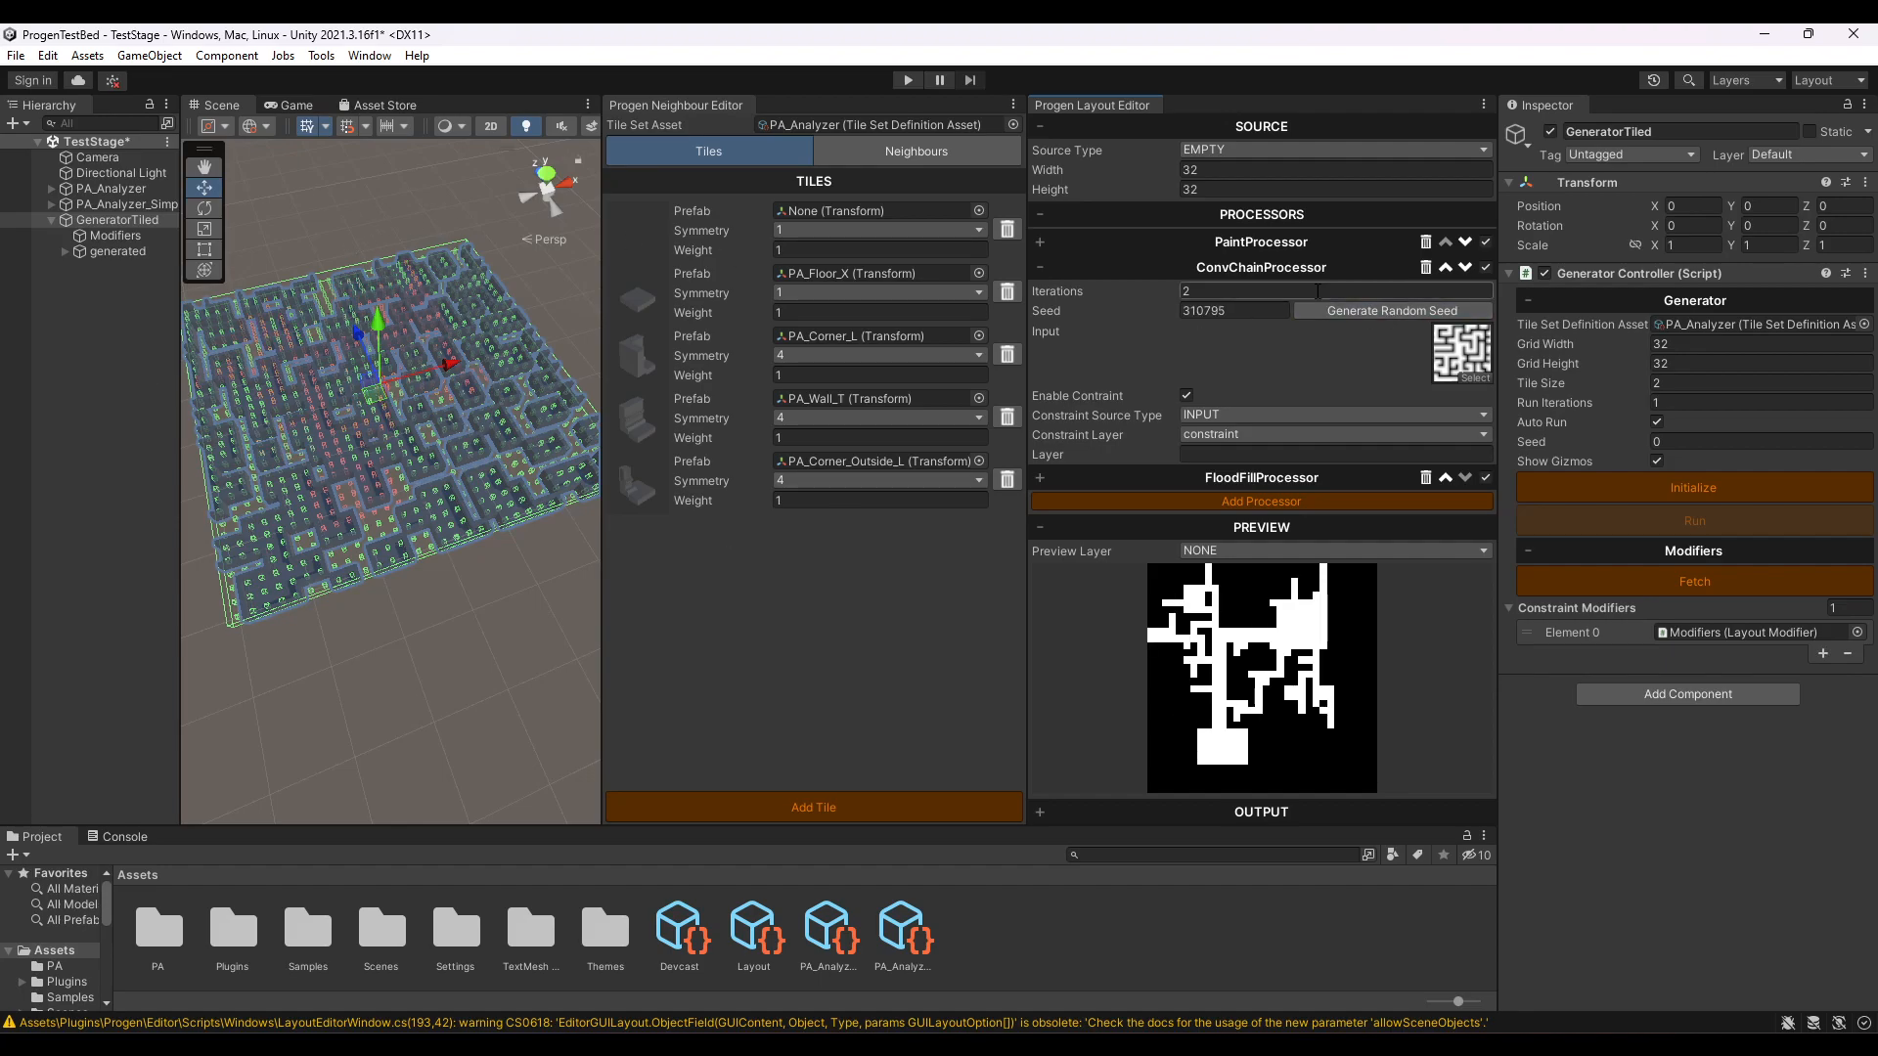
{"action": "left_click", "coordinate": [1393, 311]}
{"action": "left_click", "coordinate": [1393, 309]}
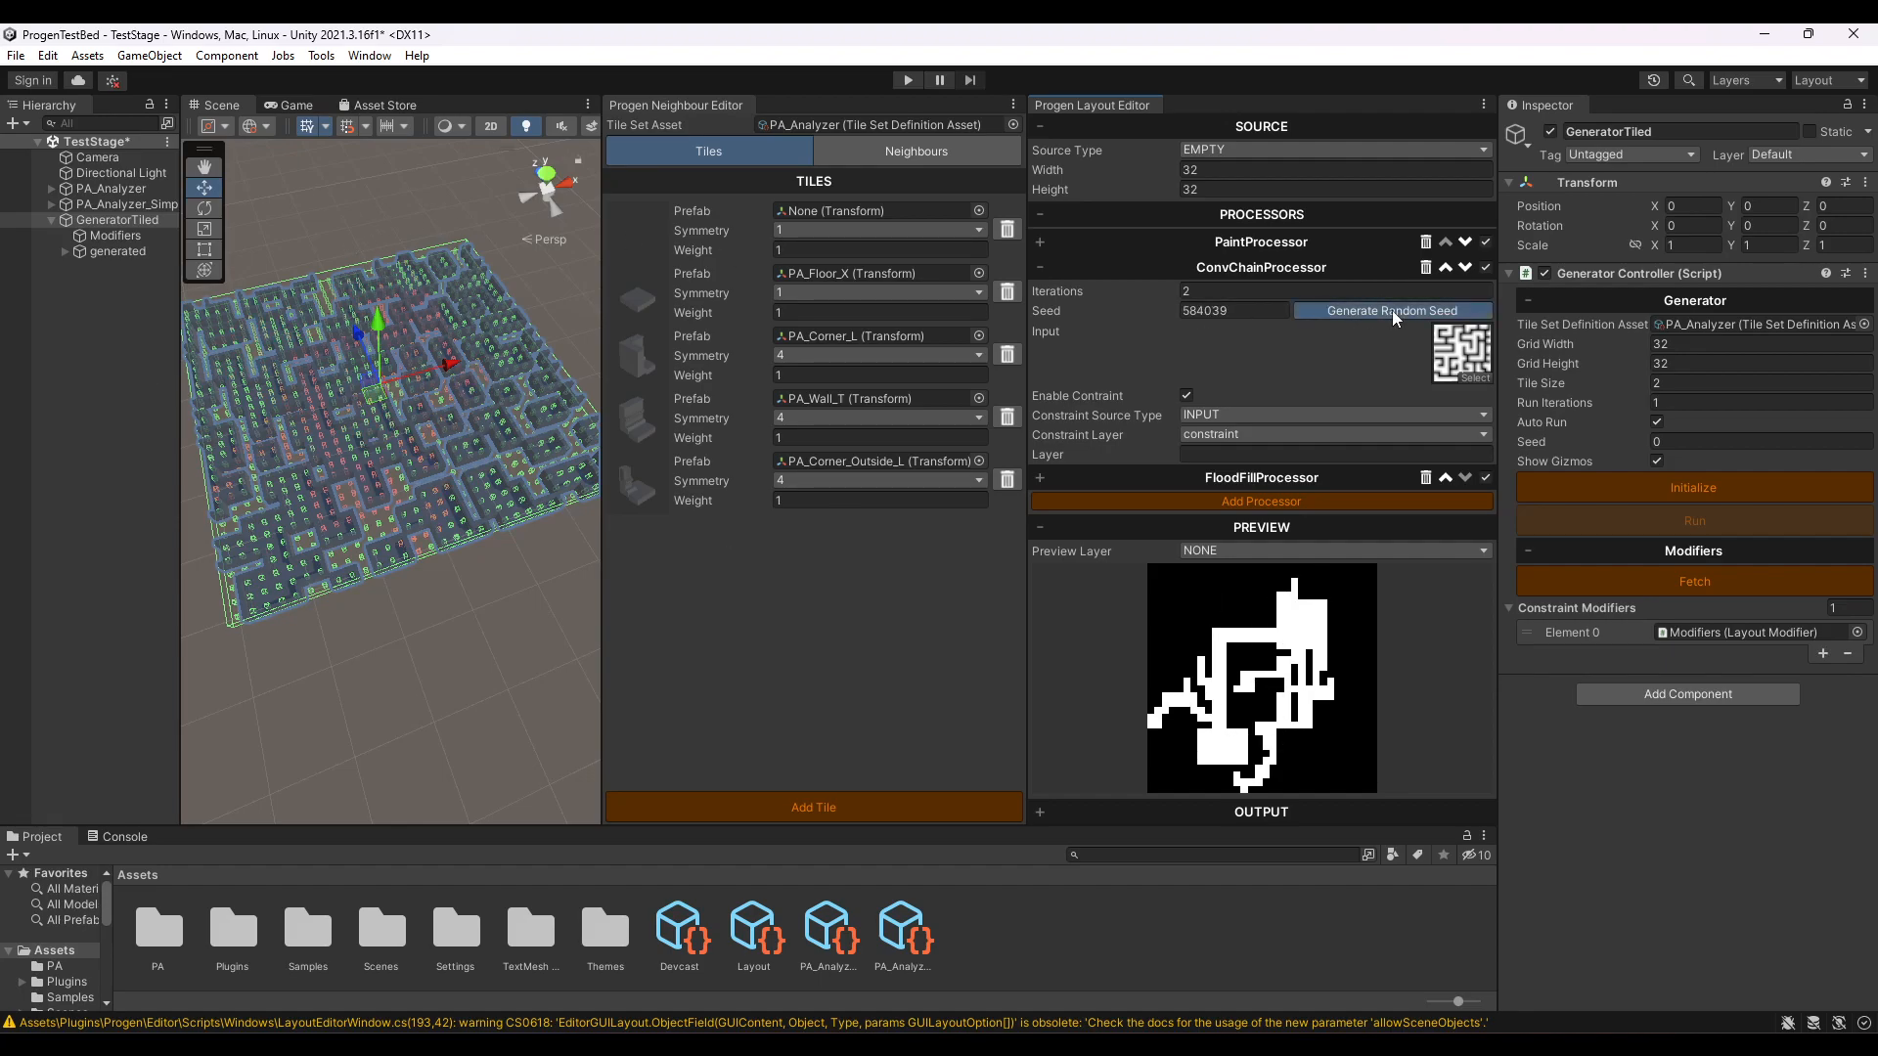
{"action": "left_click", "coordinate": [1393, 309]}
{"action": "left_click", "coordinate": [1392, 310]}
{"action": "left_click", "coordinate": [1393, 309]}
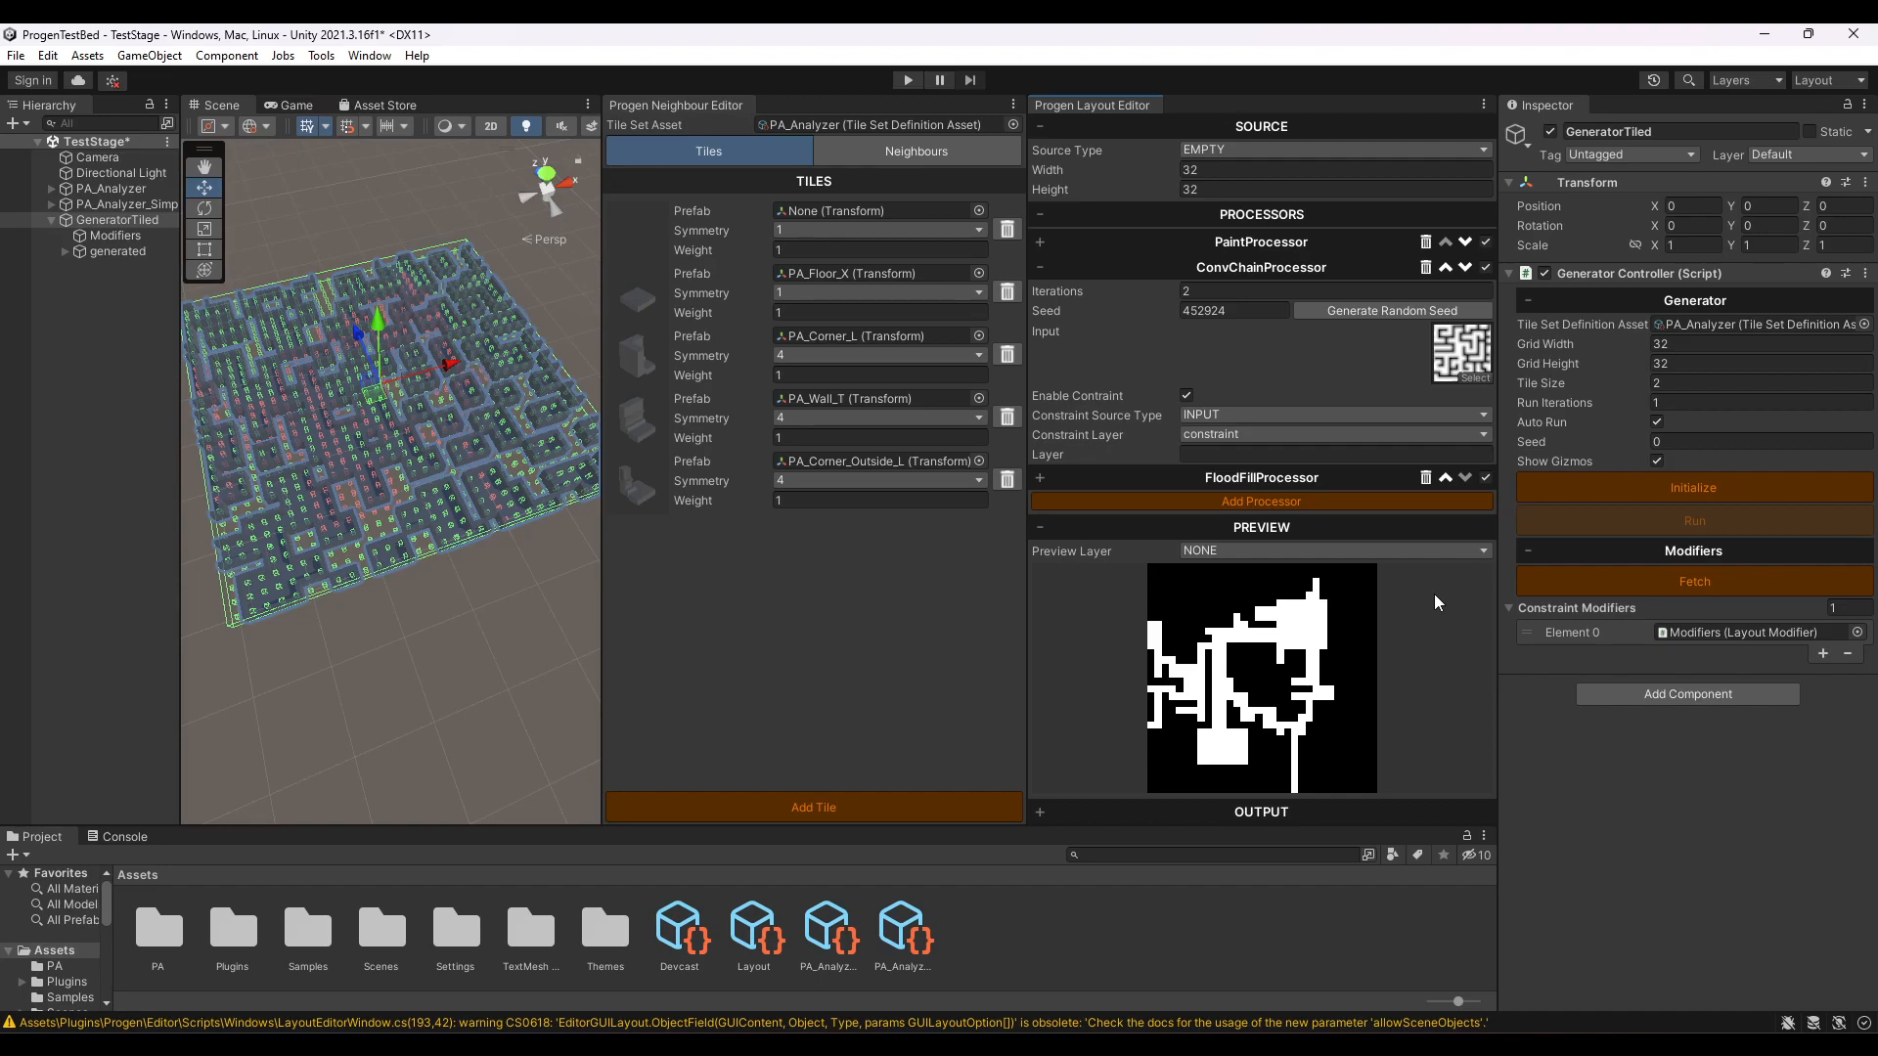
{"action": "left_click", "coordinate": [1041, 267]}
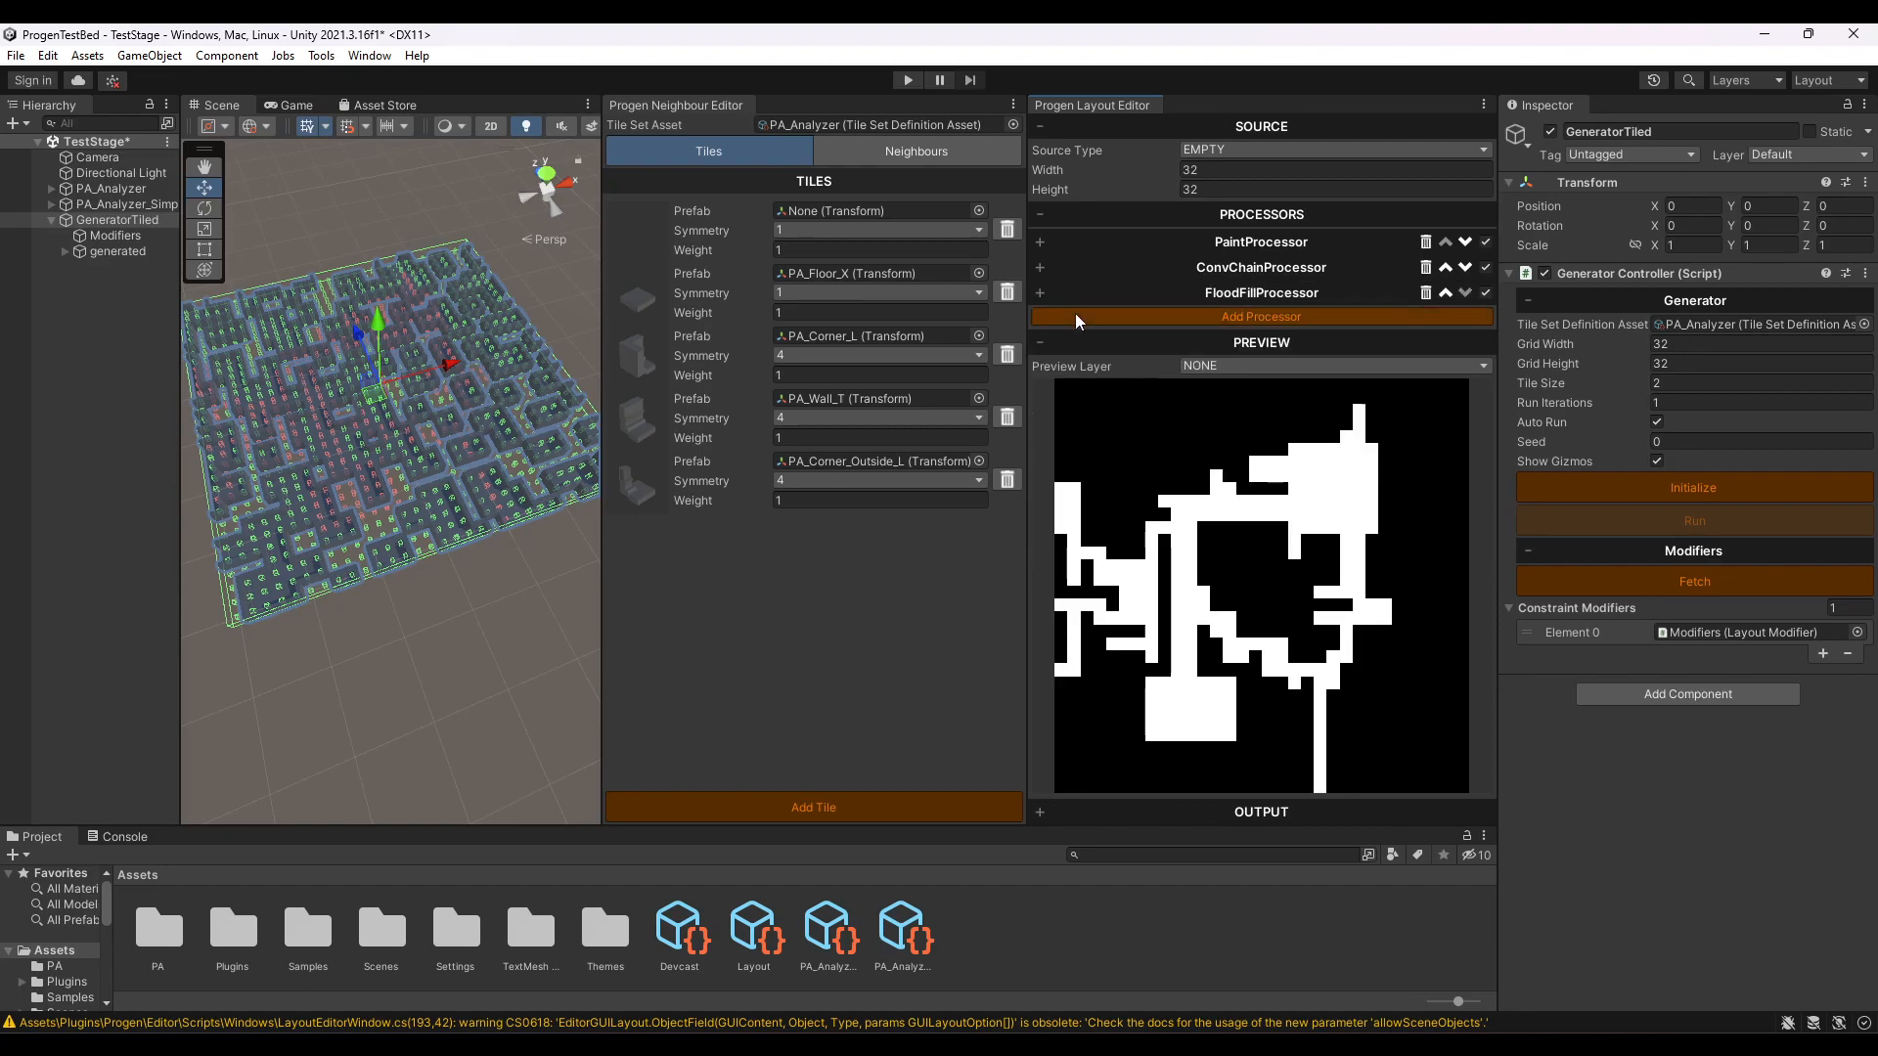